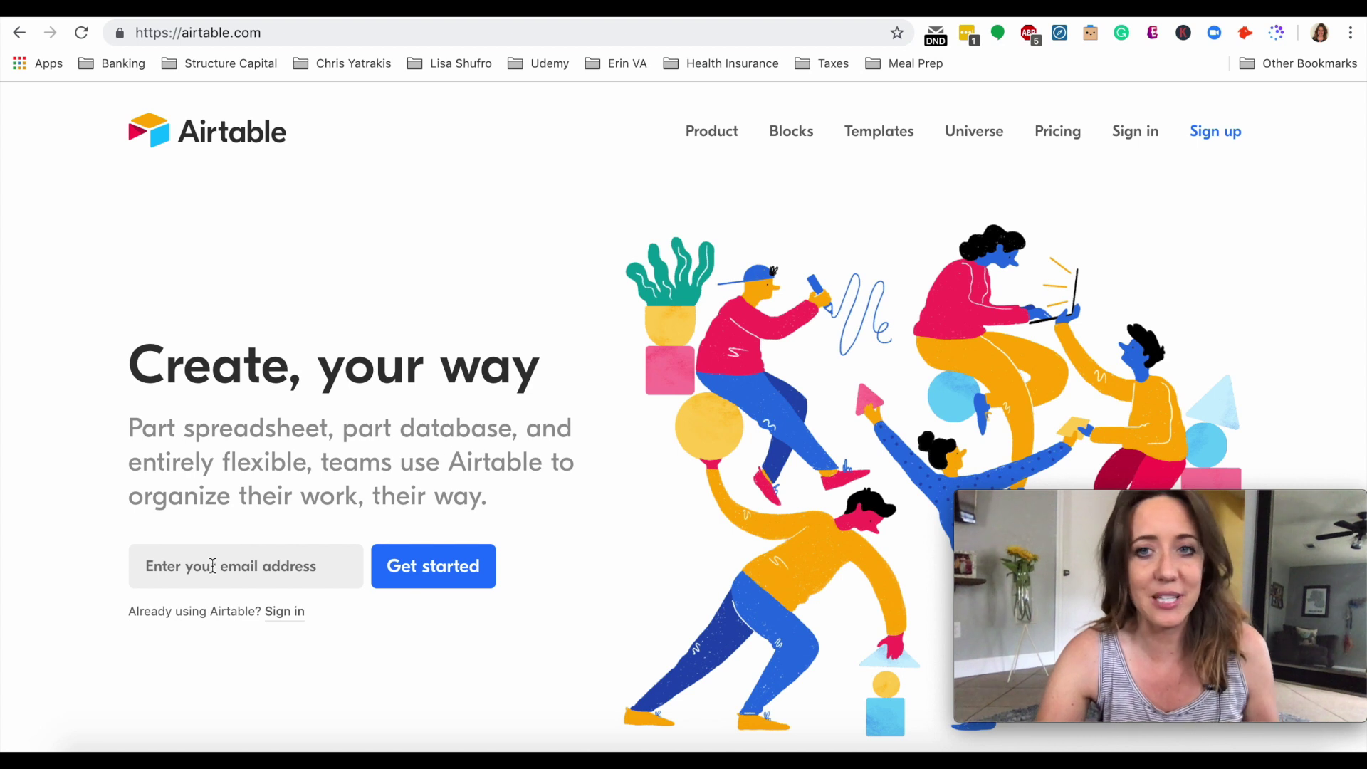
Step: Start the Airtable sign-up and look over the workspaces and bases on the account's home page
{"action": "left_click", "coordinate": [1222, 138]}
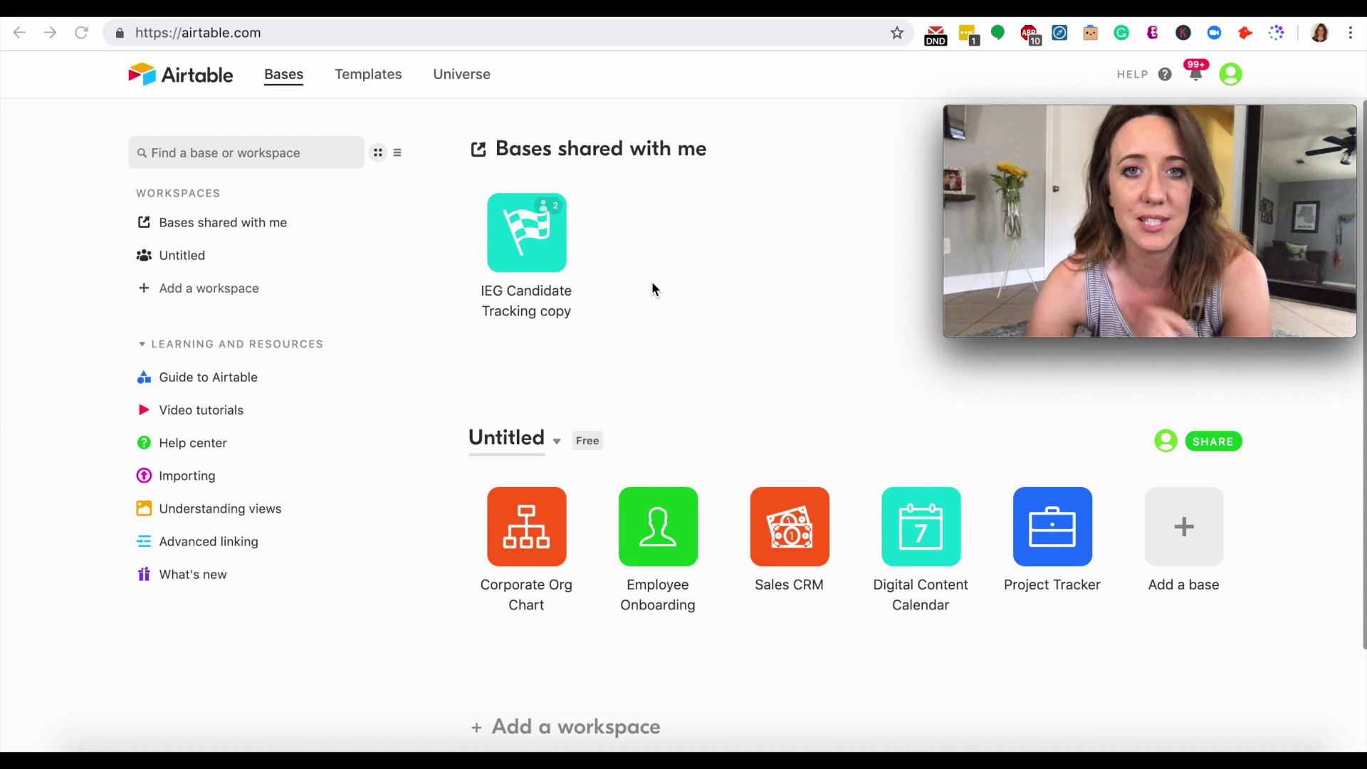
{"action": "scroll", "coordinate": [654, 289], "scroll_direction": "down", "scroll_amount": 2}
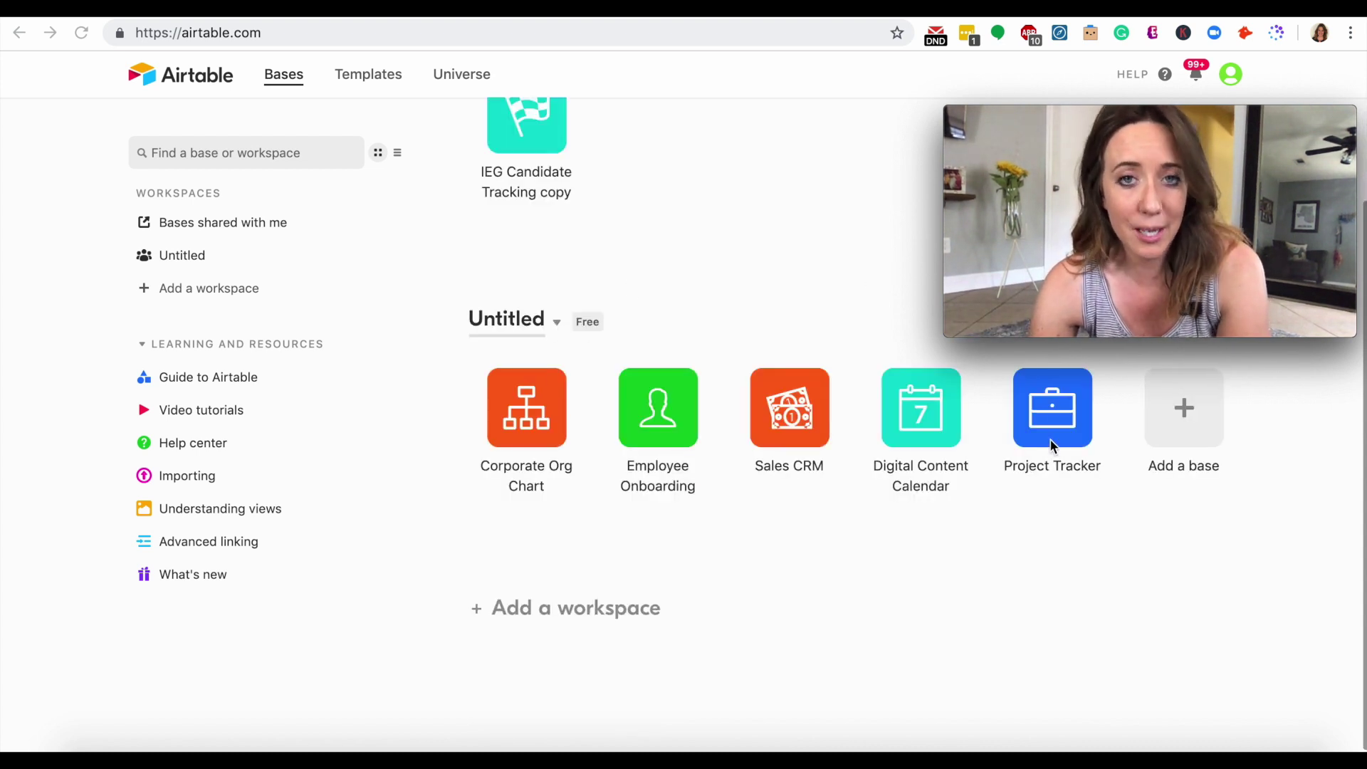
{"action": "scroll", "coordinate": [1001, 644], "scroll_direction": "up", "scroll_amount": 1}
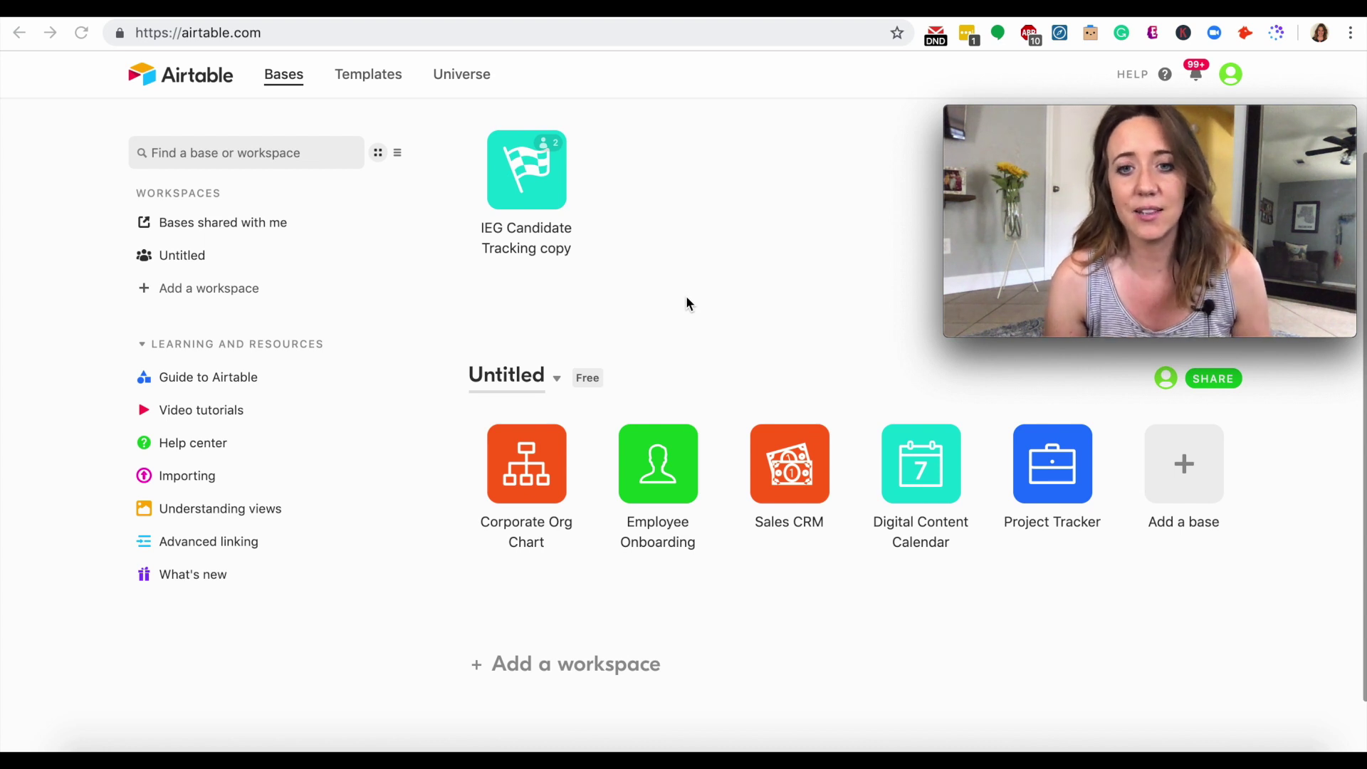
Step: Open the Sales CRM base, examine the fields across its Opportunities table, and return to the bases overview
{"action": "left_click", "coordinate": [800, 472]}
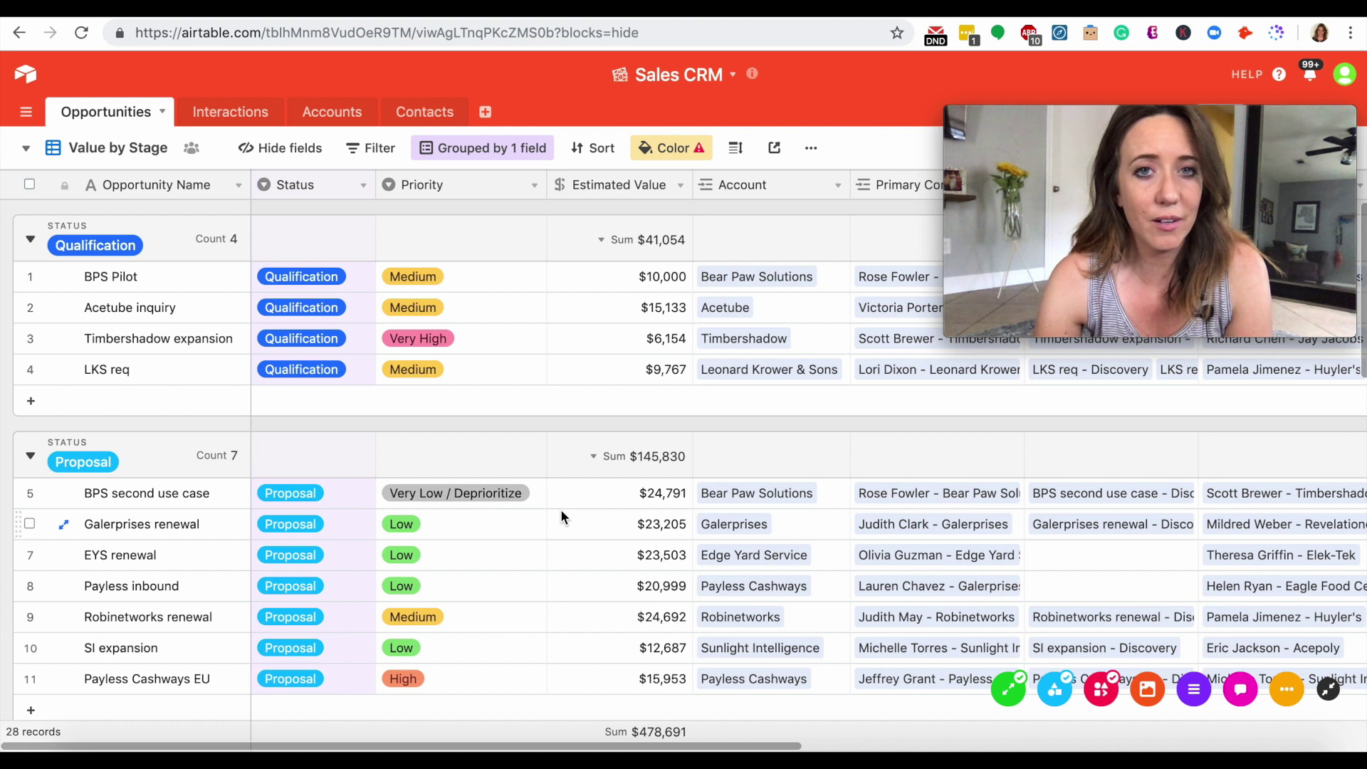
{"action": "scroll", "coordinate": [561, 510], "scroll_direction": "right", "scroll_amount": 2}
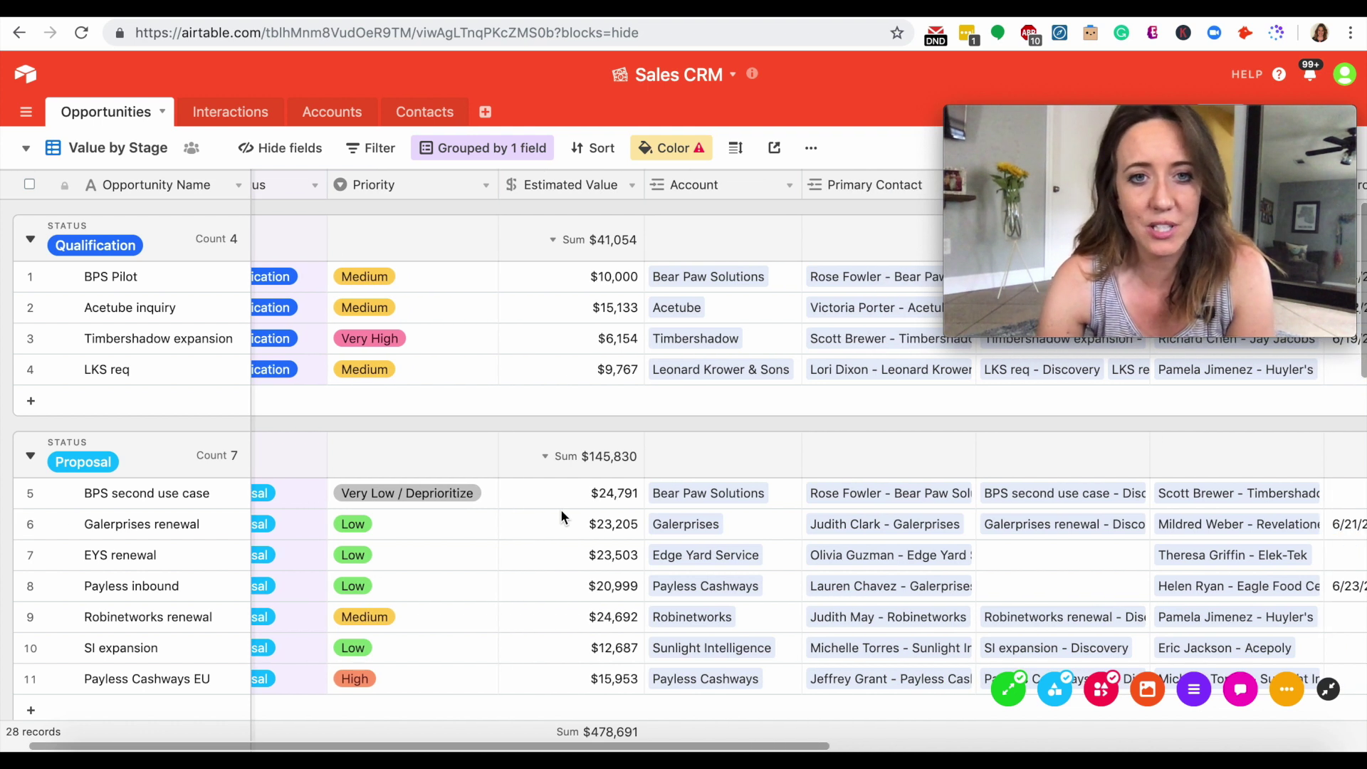
{"action": "scroll", "coordinate": [498, 463], "scroll_direction": "left", "scroll_amount": 2}
{"action": "scroll", "coordinate": [595, 473], "scroll_direction": "right", "scroll_amount": 4}
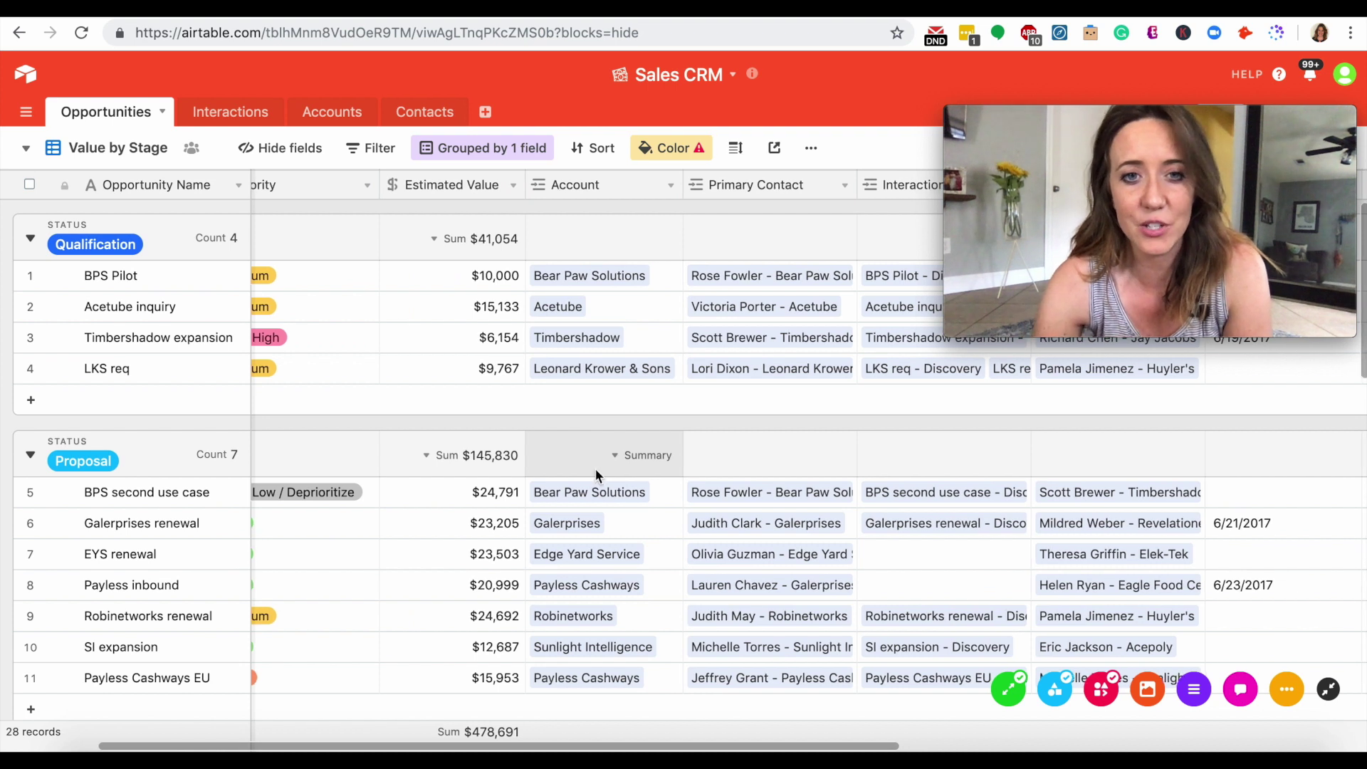
{"action": "scroll", "coordinate": [597, 475], "scroll_direction": "right", "scroll_amount": 2}
{"action": "scroll", "coordinate": [596, 469], "scroll_direction": "right", "scroll_amount": 2}
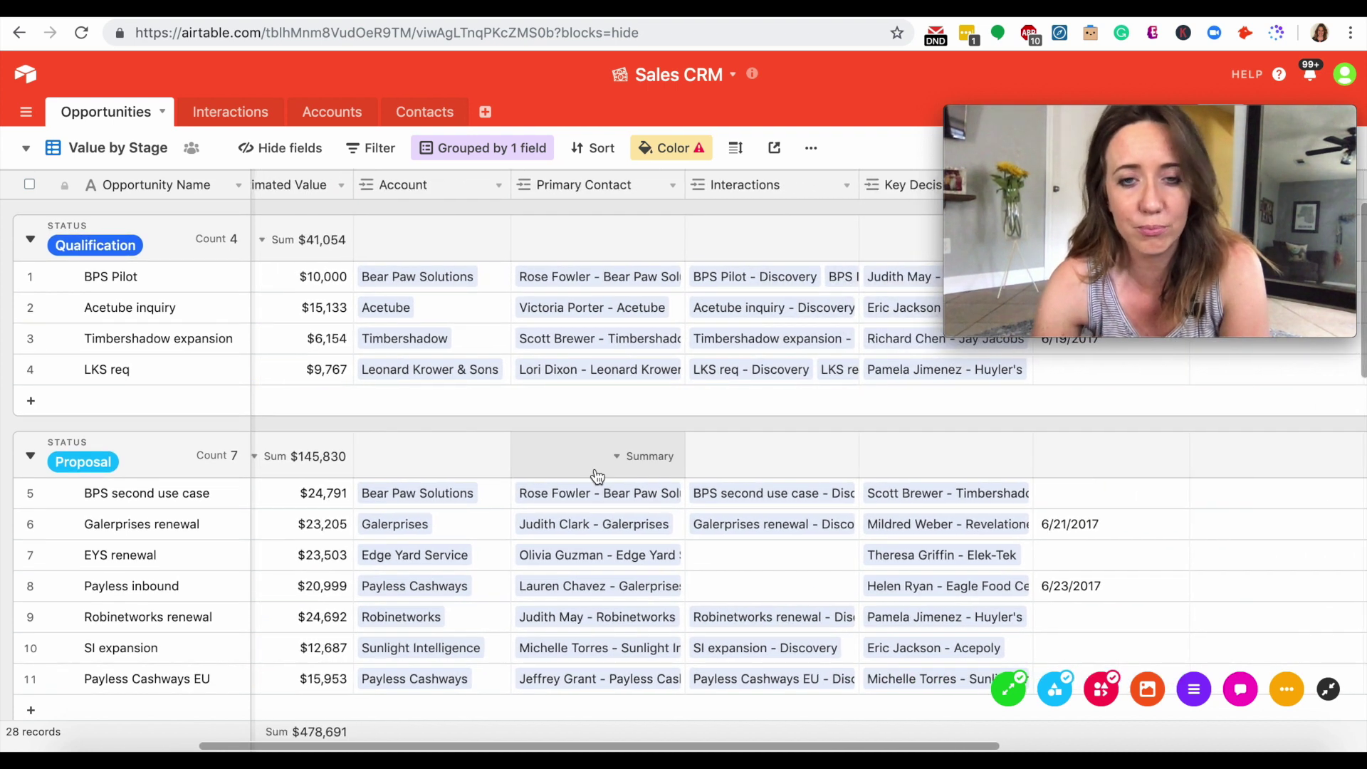
{"action": "scroll", "coordinate": [595, 468], "scroll_direction": "right", "scroll_amount": 12}
{"action": "scroll", "coordinate": [728, 348], "scroll_direction": "left", "scroll_amount": 15}
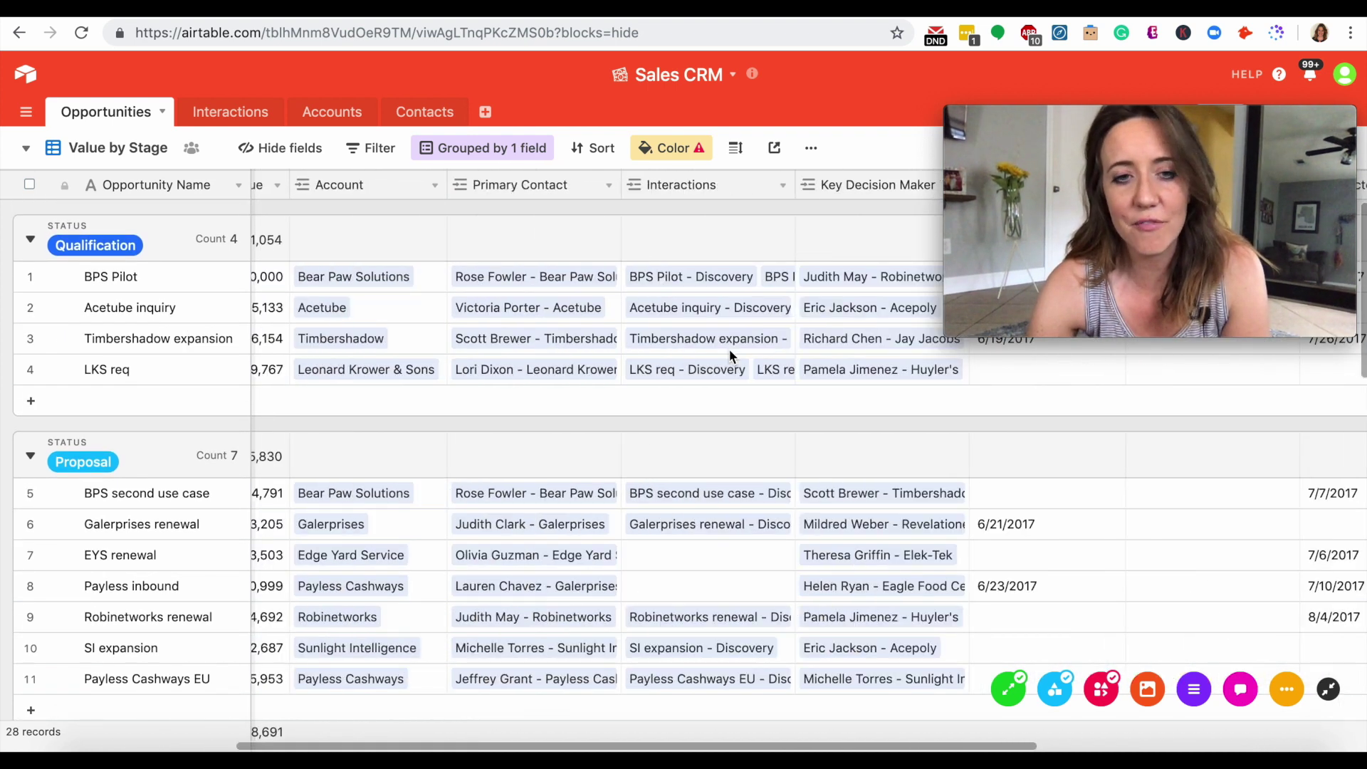
{"action": "left_click", "coordinate": [15, 35]}
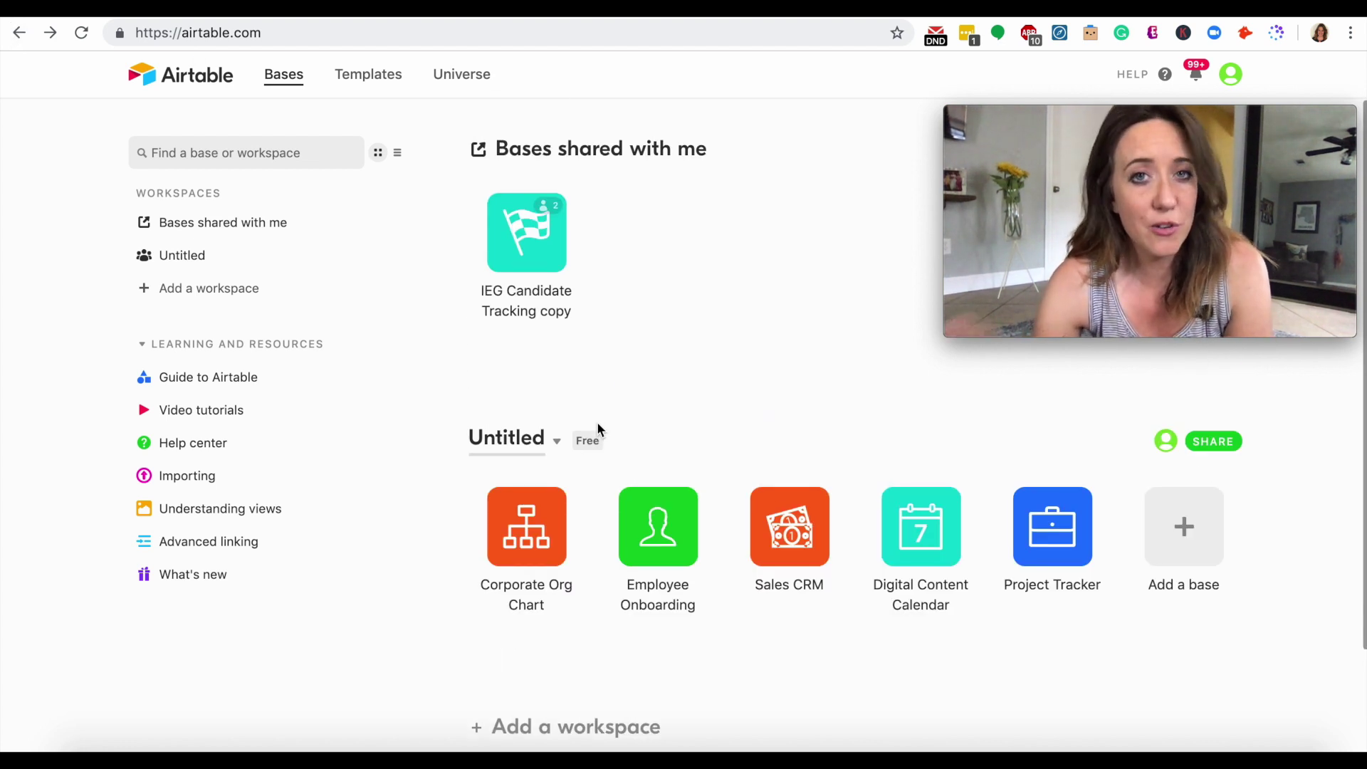
Step: Rename the Untitled workspace as Personal
{"action": "left_click", "coordinate": [557, 441]}
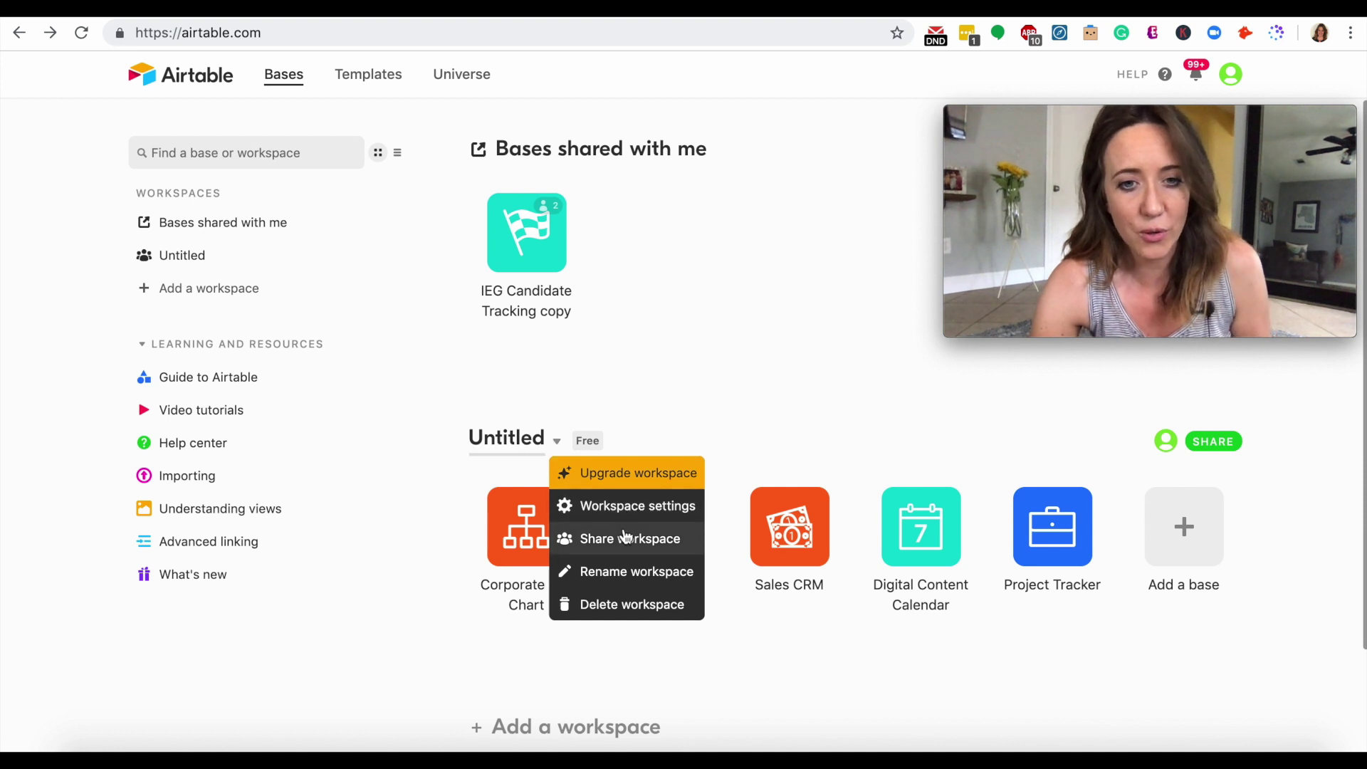
{"action": "left_click", "coordinate": [644, 579]}
{"action": "type", "text": "Personal"}
{"action": "key", "text": "Return"}
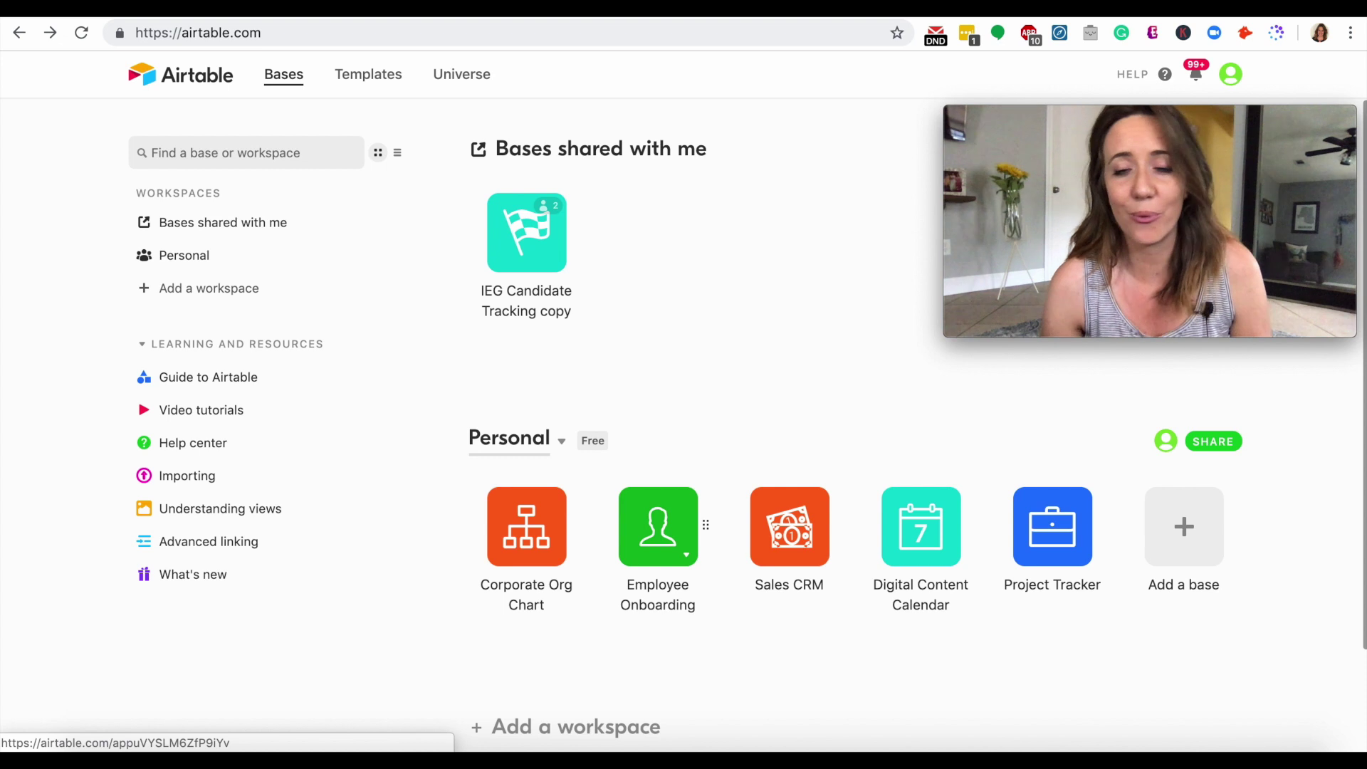
Step: Add a new workspace below Personal and name it Clients
{"action": "scroll", "coordinate": [855, 471], "scroll_direction": "down", "scroll_amount": 3}
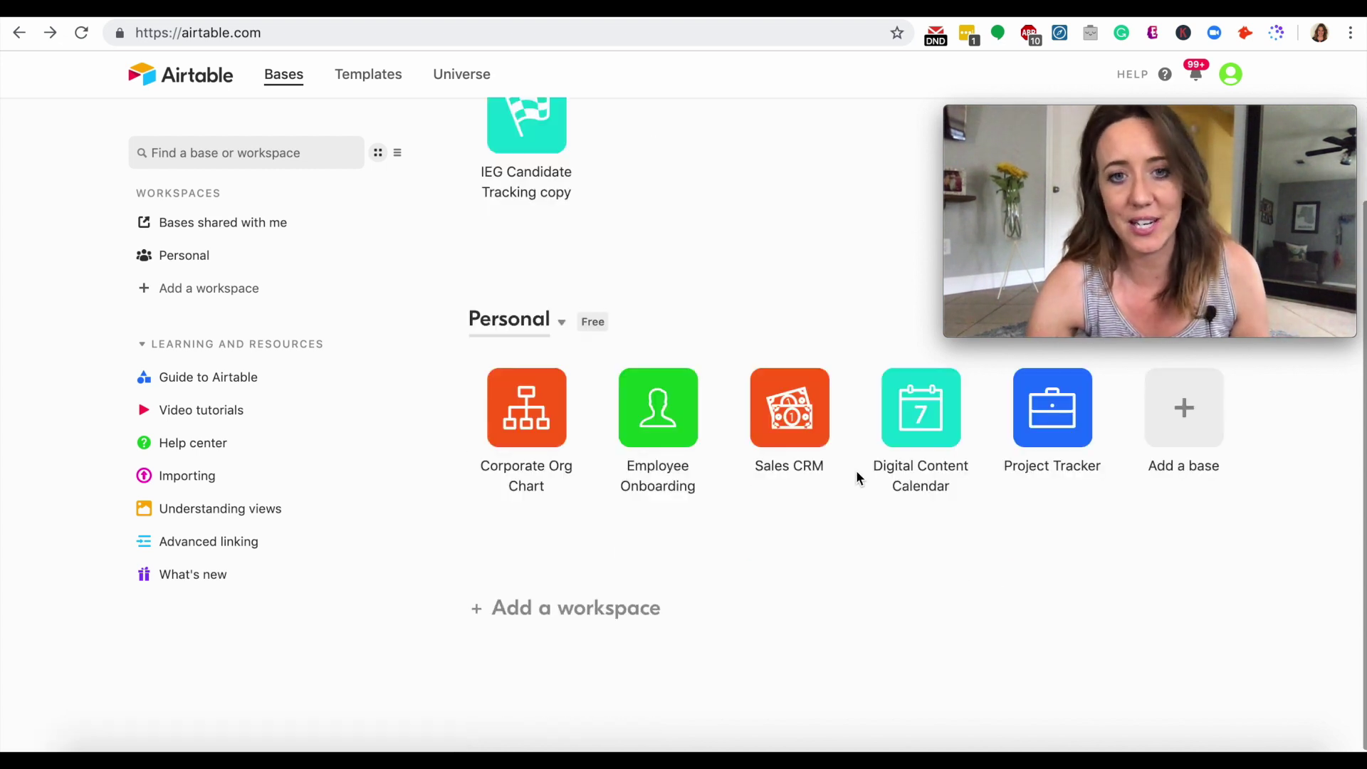
{"action": "left_click", "coordinate": [607, 610]}
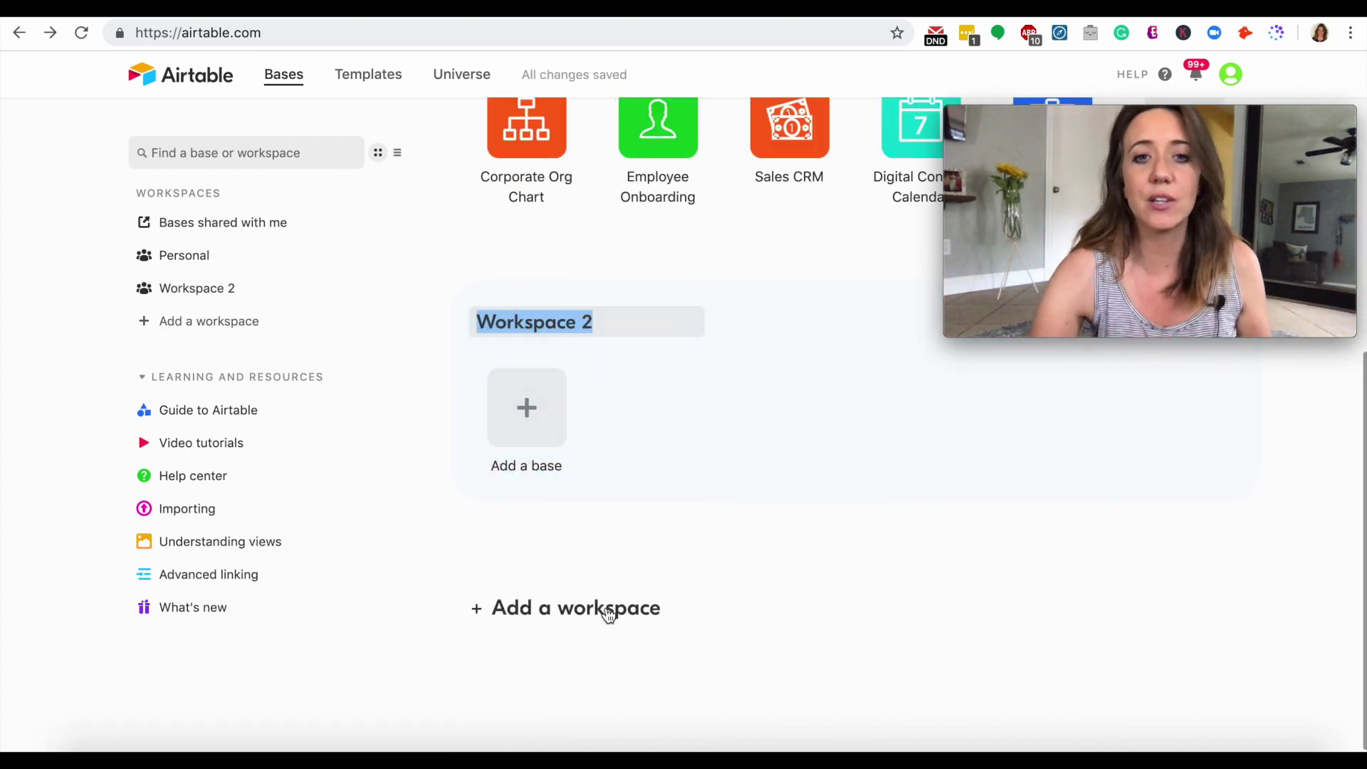
{"action": "scroll", "coordinate": [745, 486], "scroll_direction": "up", "scroll_amount": 1}
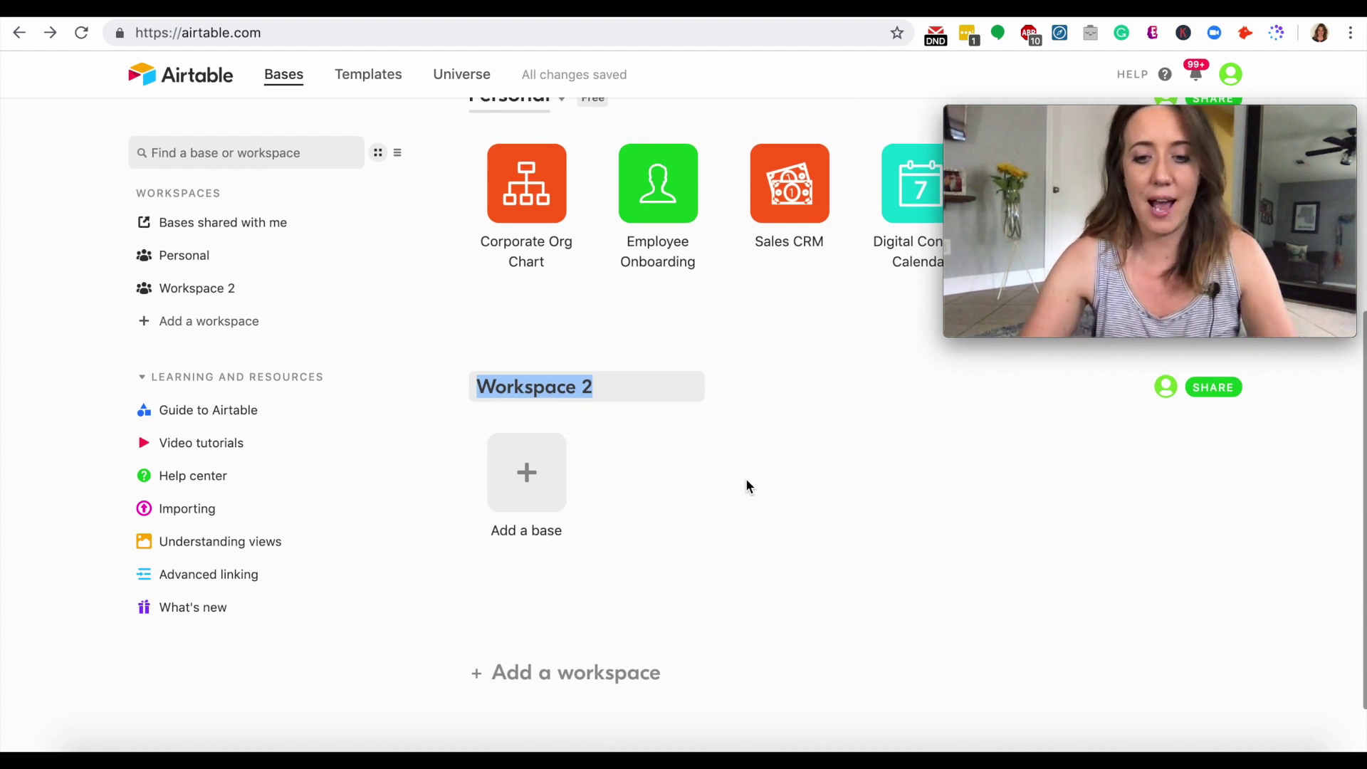
{"action": "type", "text": "Clients"}
{"action": "key", "text": "Return"}
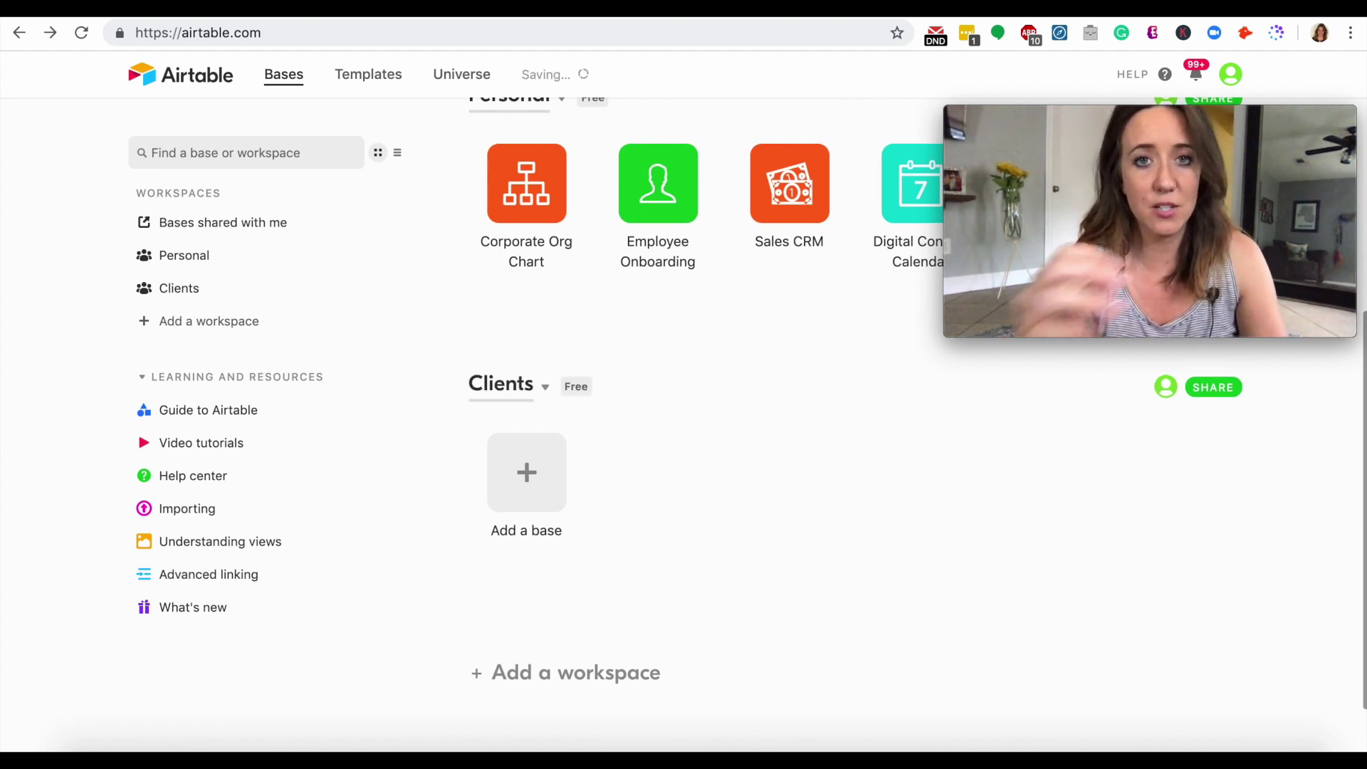
Step: Add two more workspaces named Client A and Client B
{"action": "scroll", "coordinate": [831, 494], "scroll_direction": "down", "scroll_amount": 2}
{"action": "left_click", "coordinate": [570, 624]}
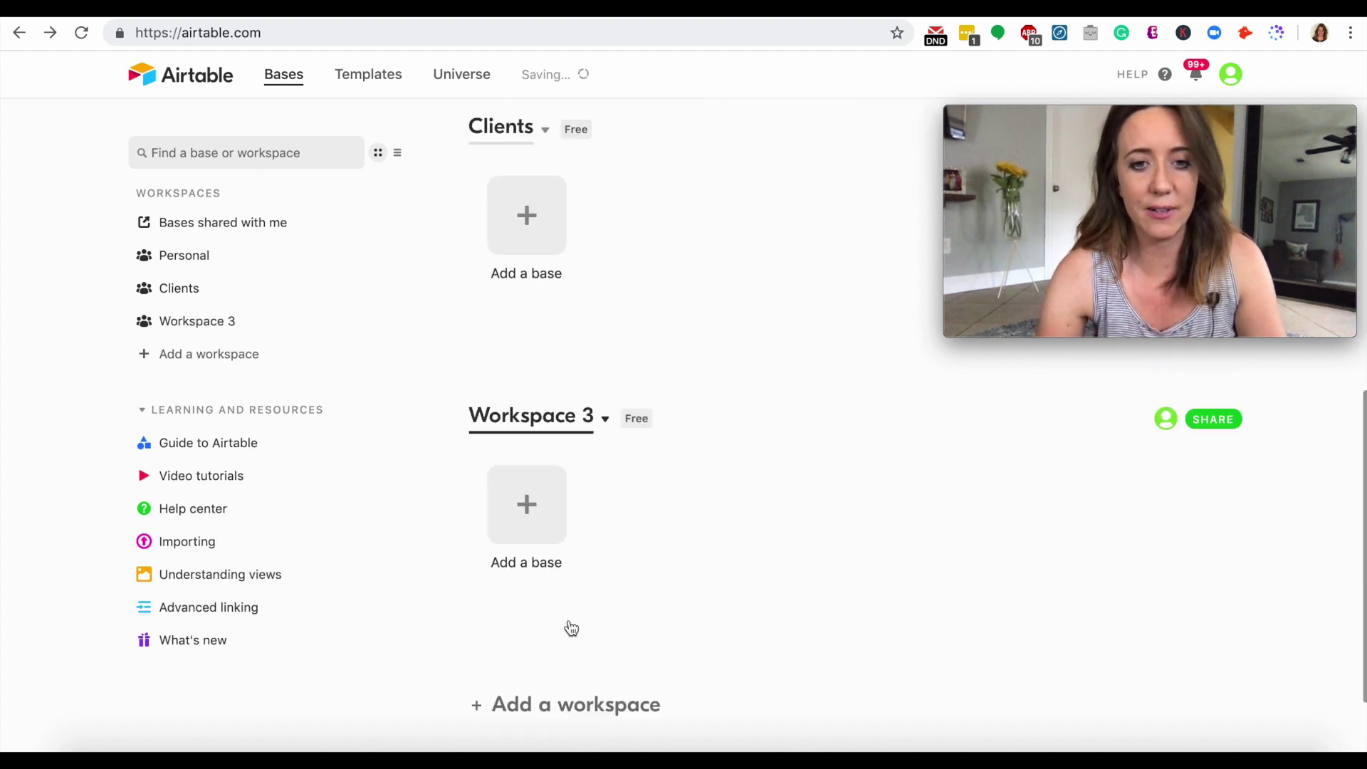
{"action": "type", "text": "Client A"}
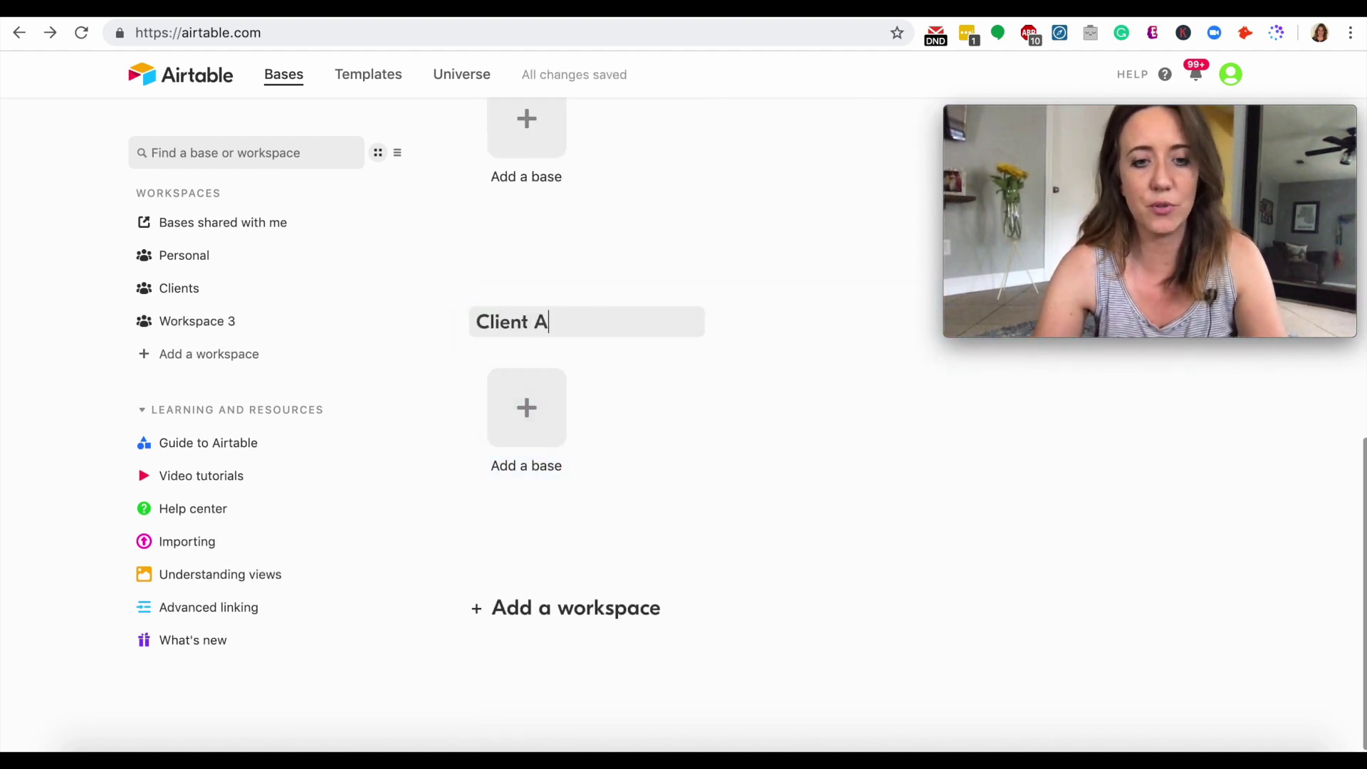
{"action": "key", "text": "Return"}
{"action": "left_click", "coordinate": [566, 606]}
{"action": "type", "text": "Client B"}
{"action": "key", "text": "Return"}
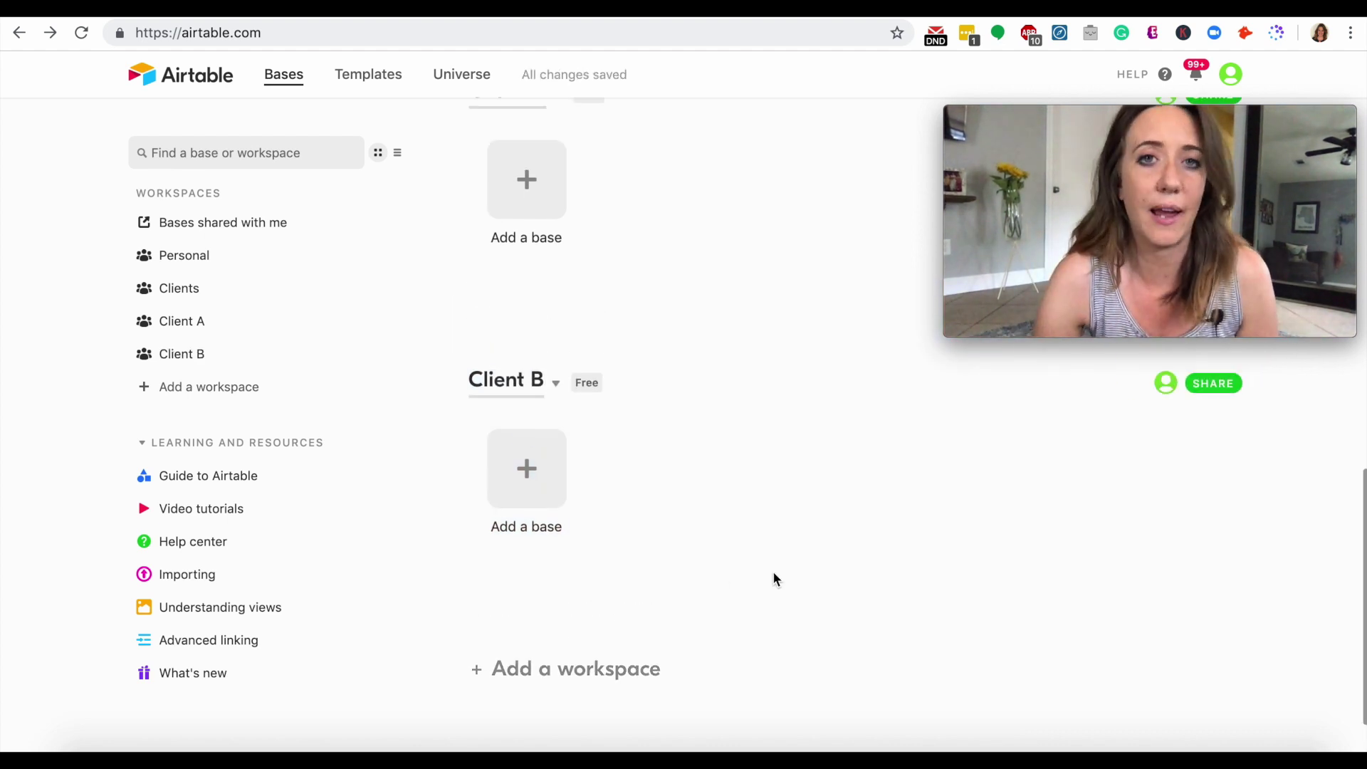
Step: Create a base from scratch in the Clients workspace
{"action": "scroll", "coordinate": [675, 540], "scroll_direction": "up", "scroll_amount": 9}
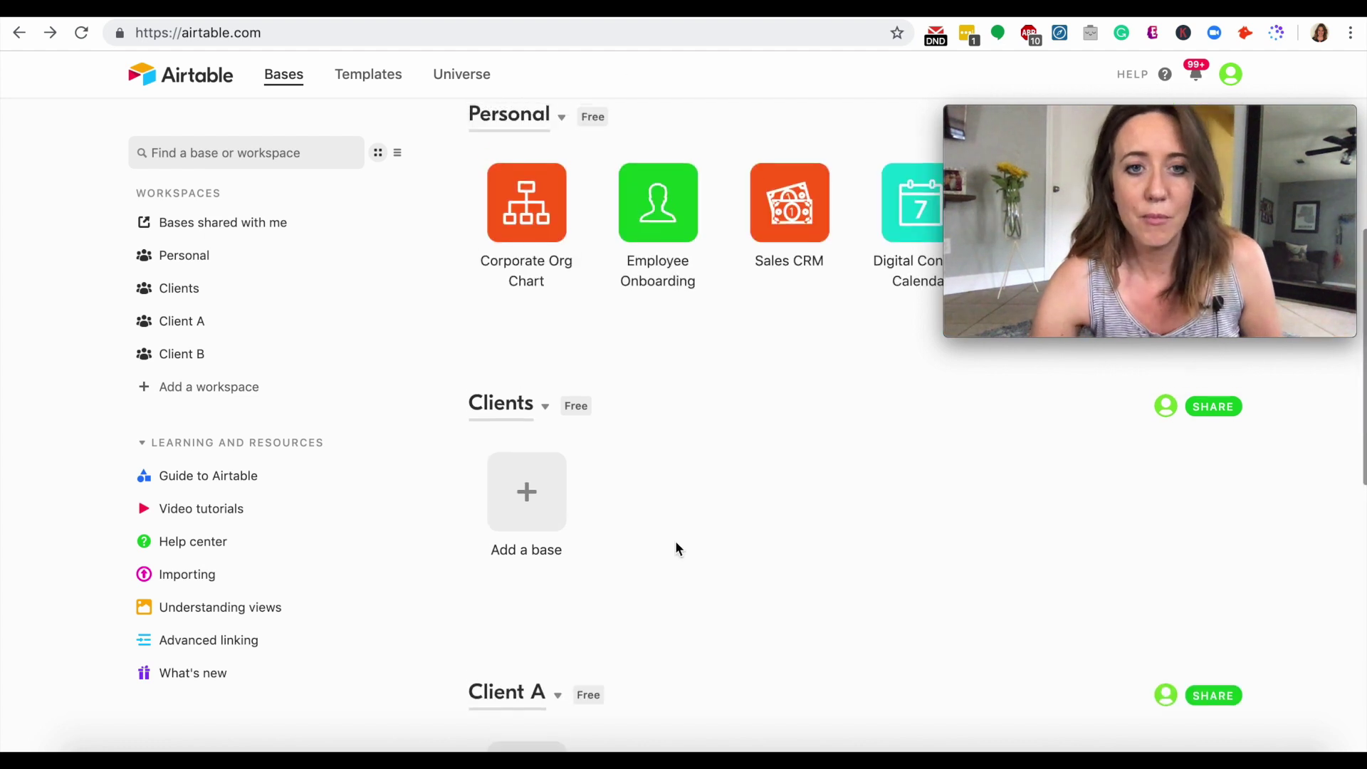
{"action": "scroll", "coordinate": [676, 549], "scroll_direction": "down", "scroll_amount": 2}
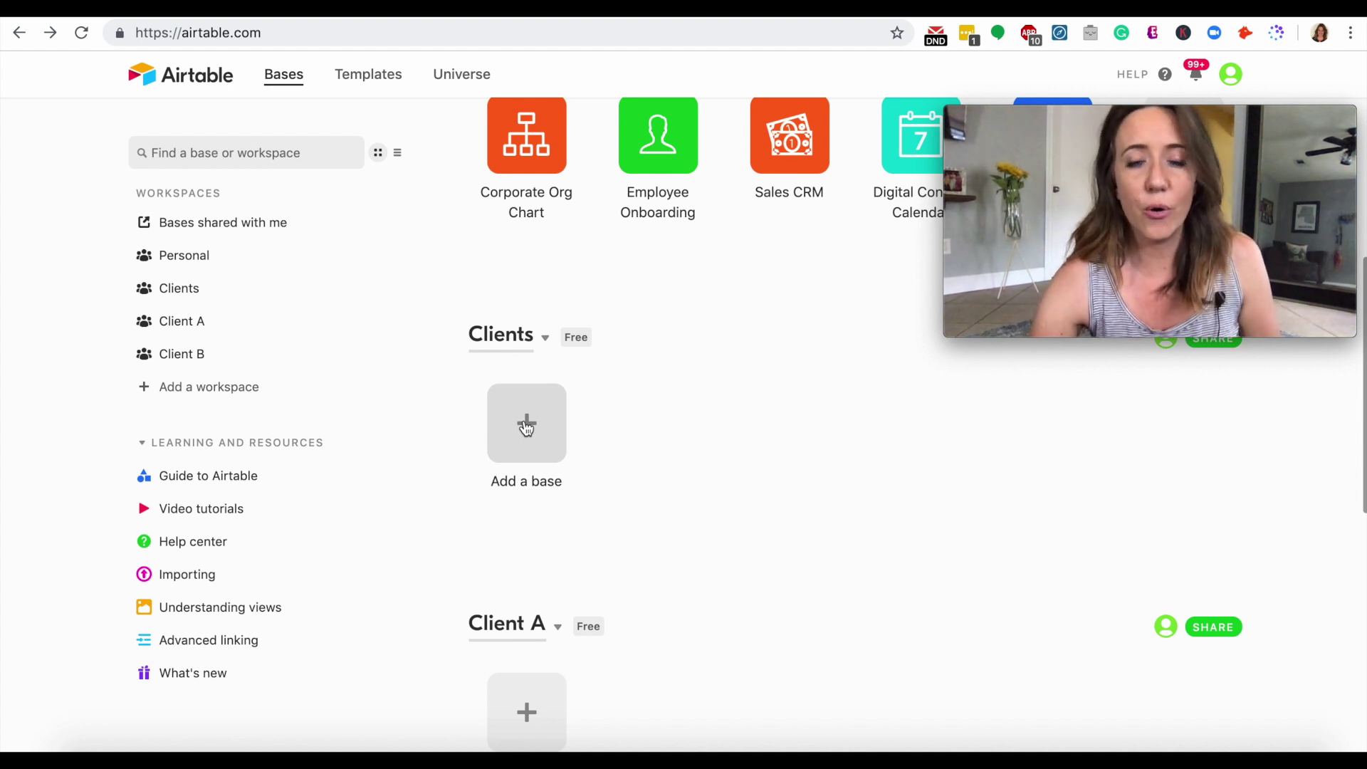
{"action": "left_click", "coordinate": [528, 429]}
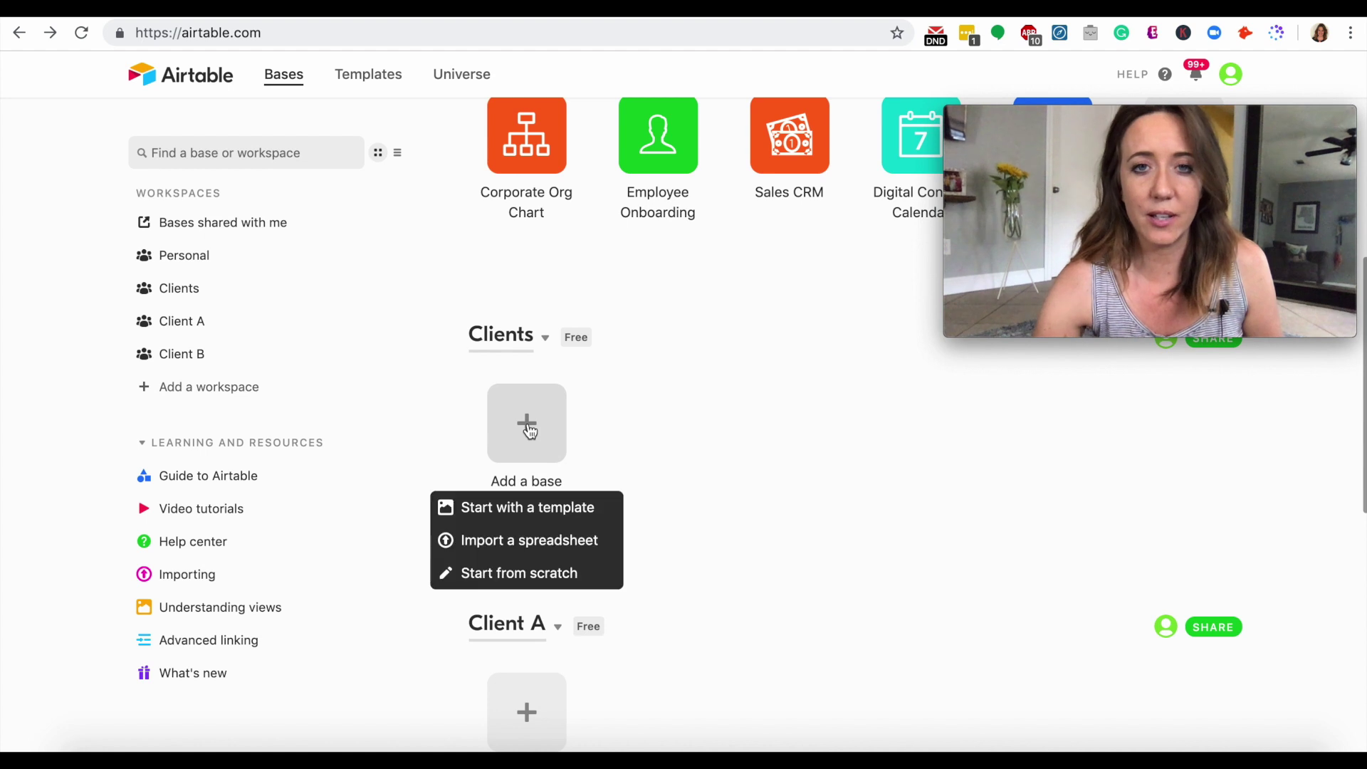
{"action": "left_click", "coordinate": [557, 573]}
{"action": "scroll", "coordinate": [558, 576], "scroll_direction": "down", "scroll_amount": 1}
{"action": "scroll", "coordinate": [558, 575], "scroll_direction": "up", "scroll_amount": 1}
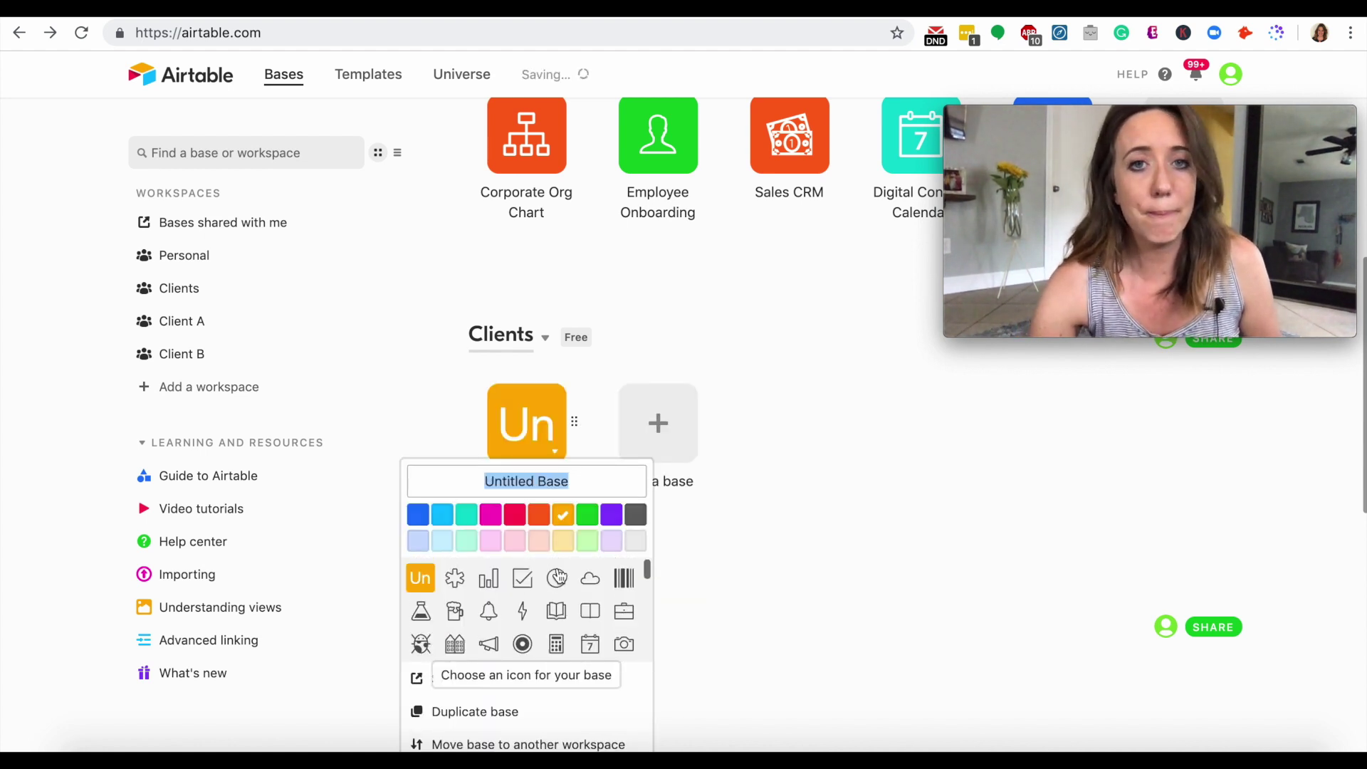
Step: Give the untitled base in the Clients workspace a teal color and the bug icon, and review its base options
{"action": "scroll", "coordinate": [820, 552], "scroll_direction": "down", "scroll_amount": 1}
{"action": "scroll", "coordinate": [820, 553], "scroll_direction": "down", "scroll_amount": 2}
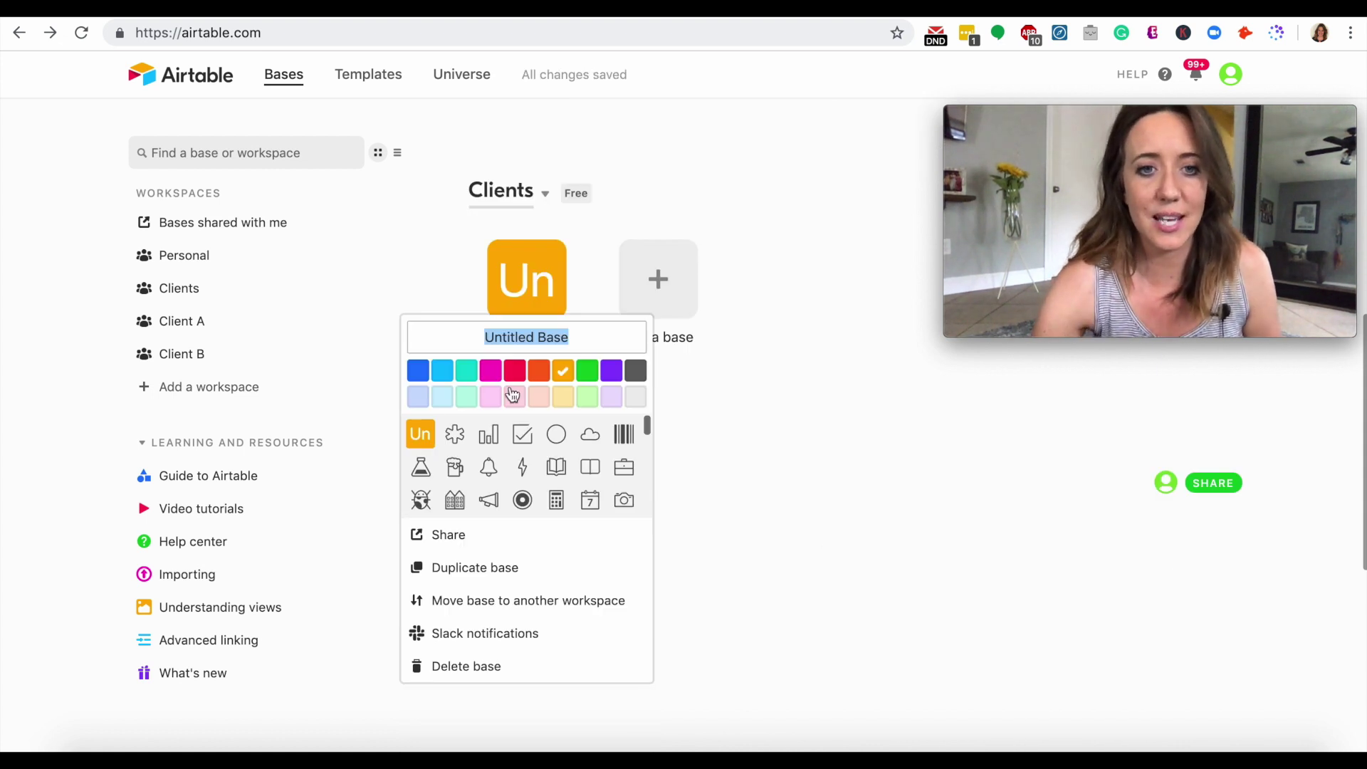
{"action": "left_click", "coordinate": [471, 373]}
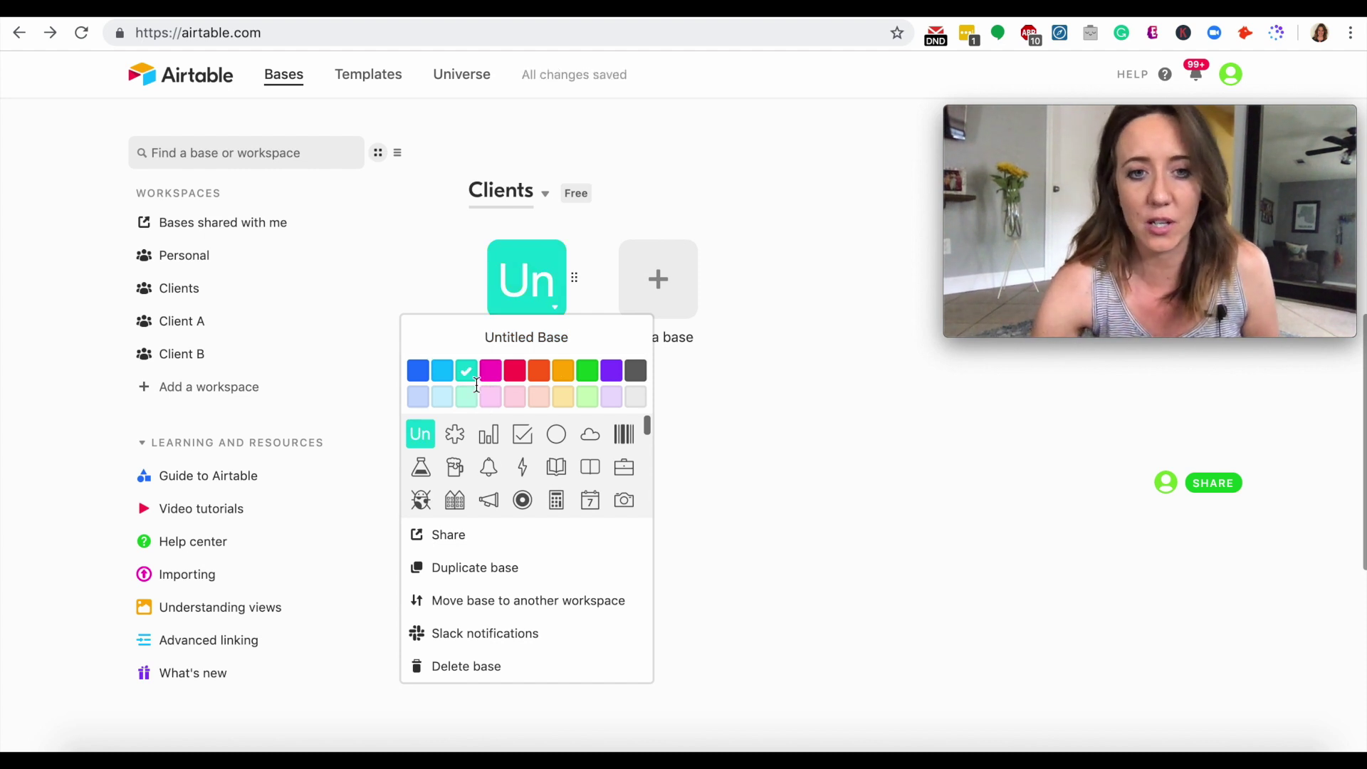
{"action": "scroll", "coordinate": [512, 499], "scroll_direction": "down", "scroll_amount": 3}
{"action": "scroll", "coordinate": [532, 295], "scroll_direction": "down", "scroll_amount": 3}
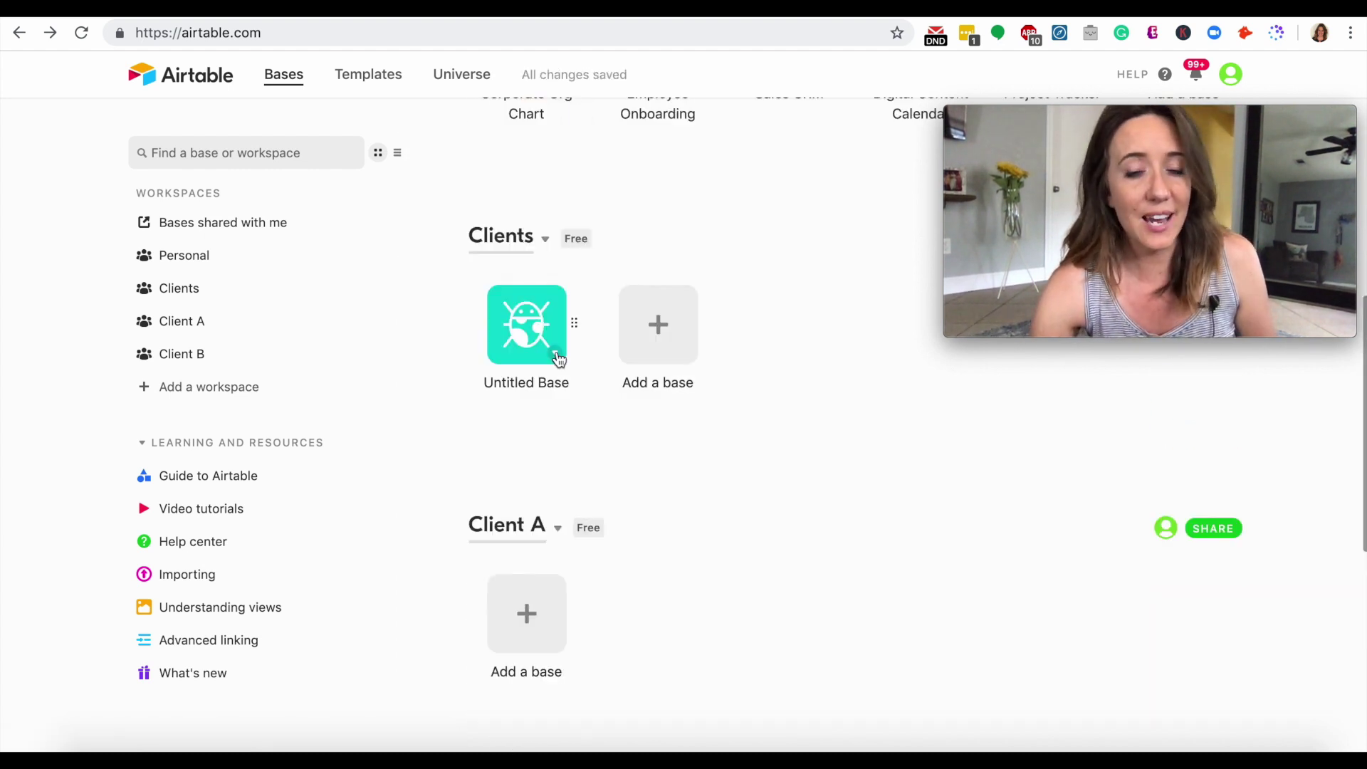
{"action": "left_click", "coordinate": [559, 358]}
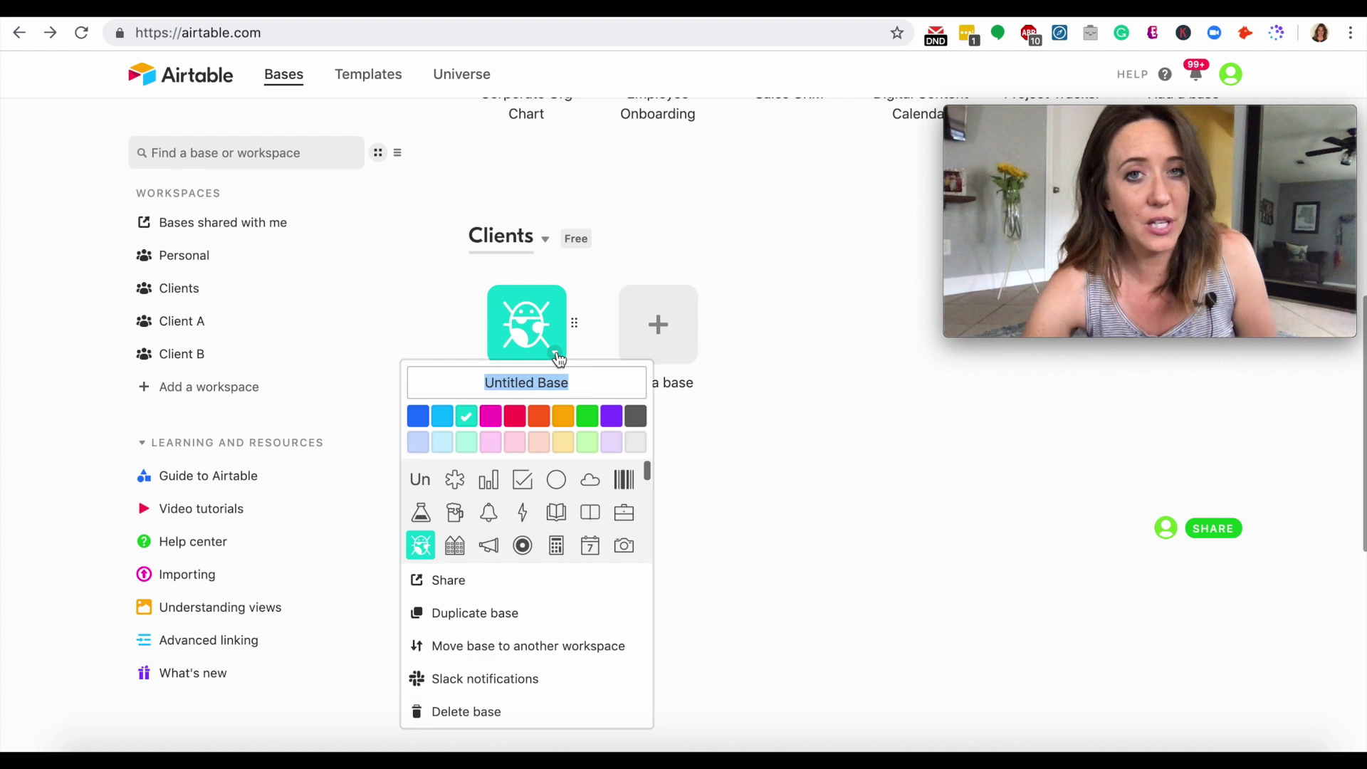
{"action": "scroll", "coordinate": [530, 558], "scroll_direction": "down", "scroll_amount": 1}
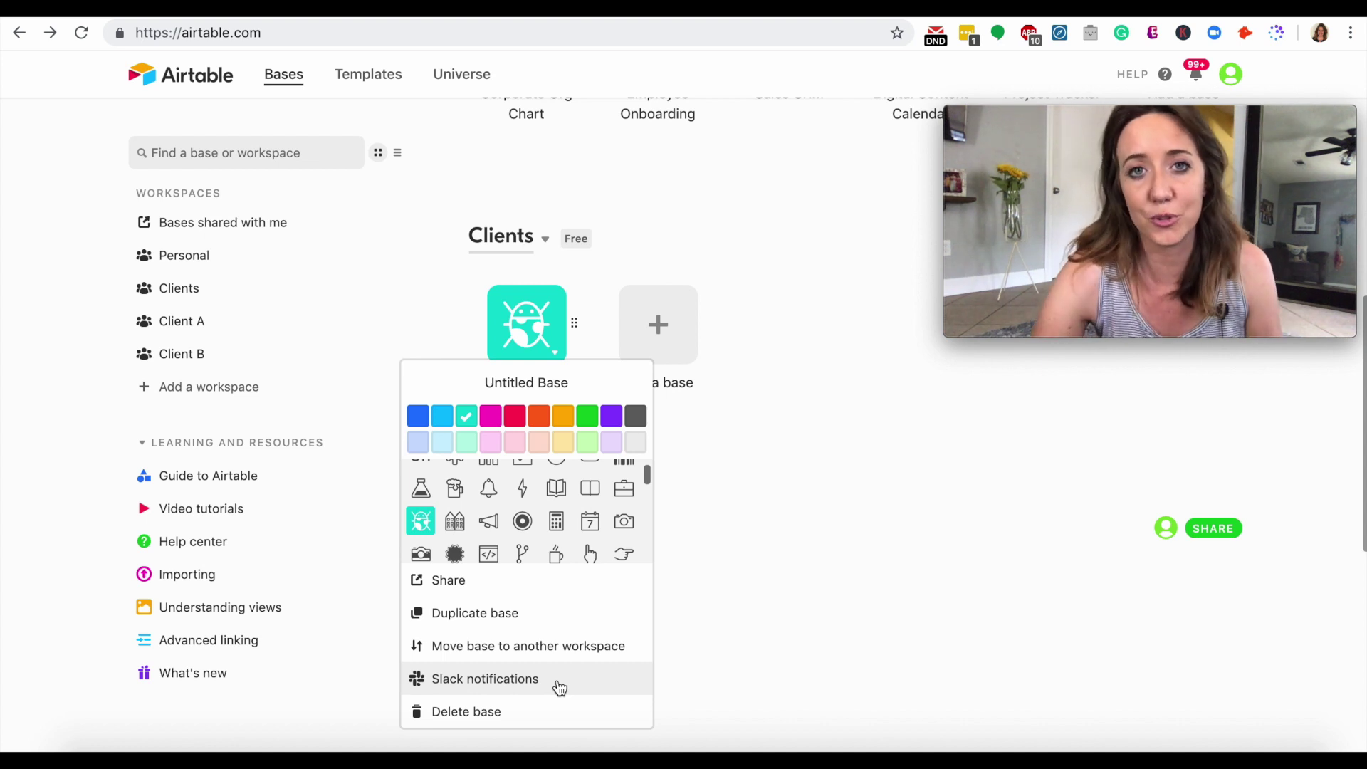
{"action": "left_click", "coordinate": [779, 625]}
Step: Open the untitled base from the Clients workspace and rename it Client Income Tracker
{"action": "left_click", "coordinate": [523, 322]}
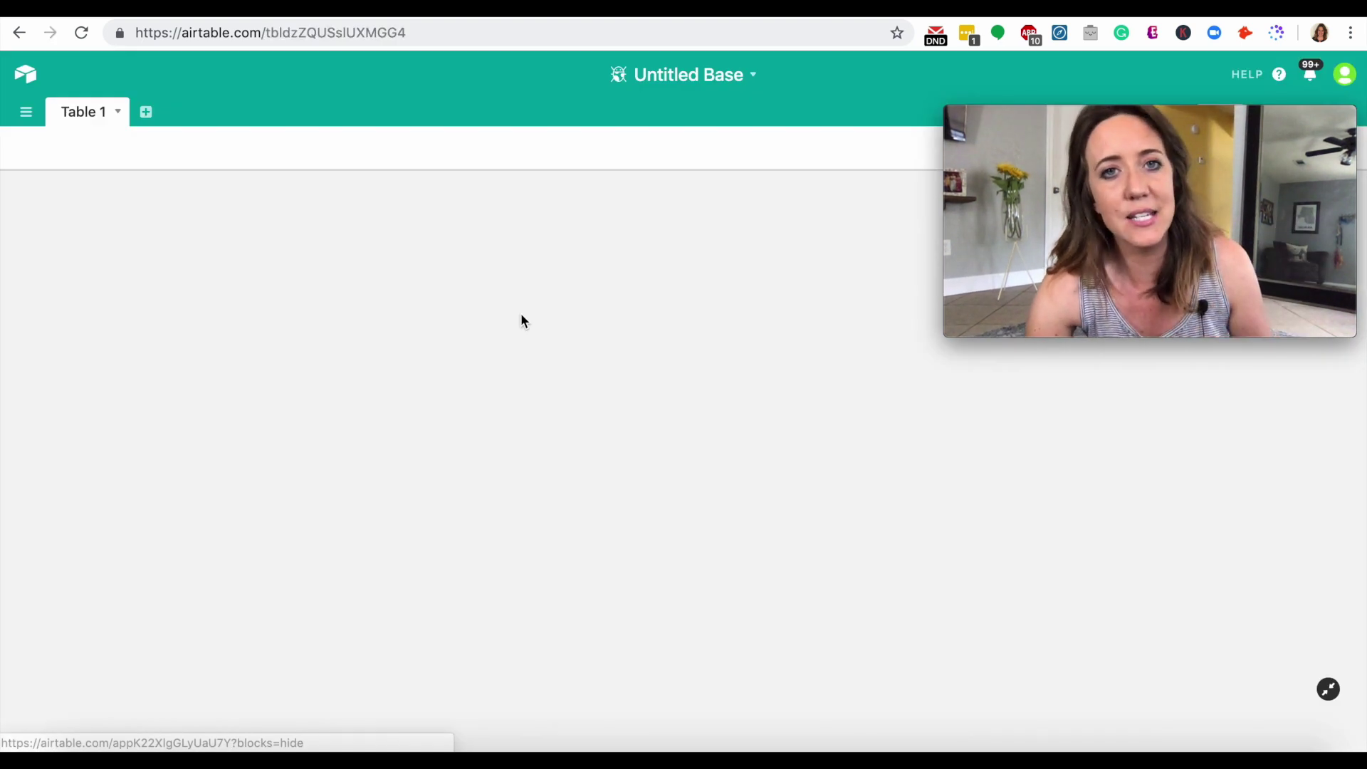
{"action": "left_click", "coordinate": [746, 75]}
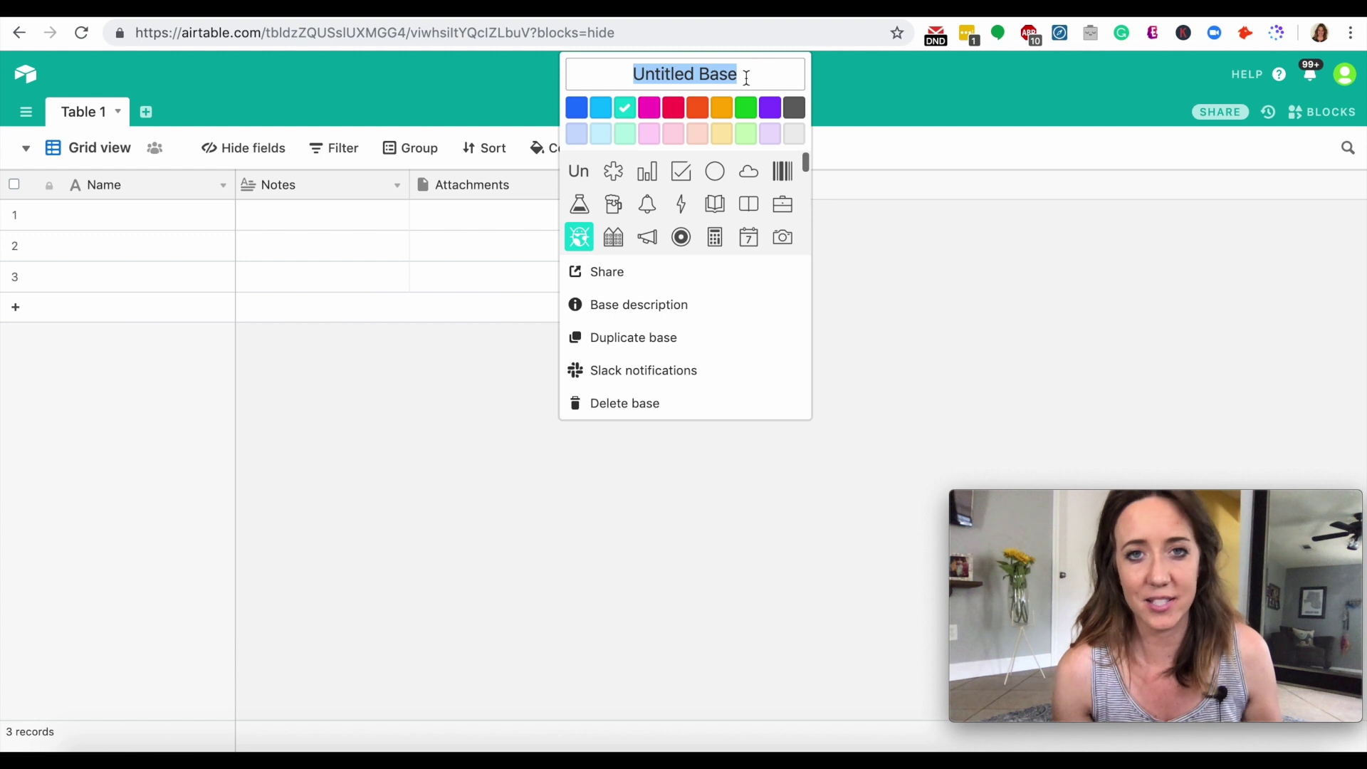
{"action": "type", "text": "Client "}
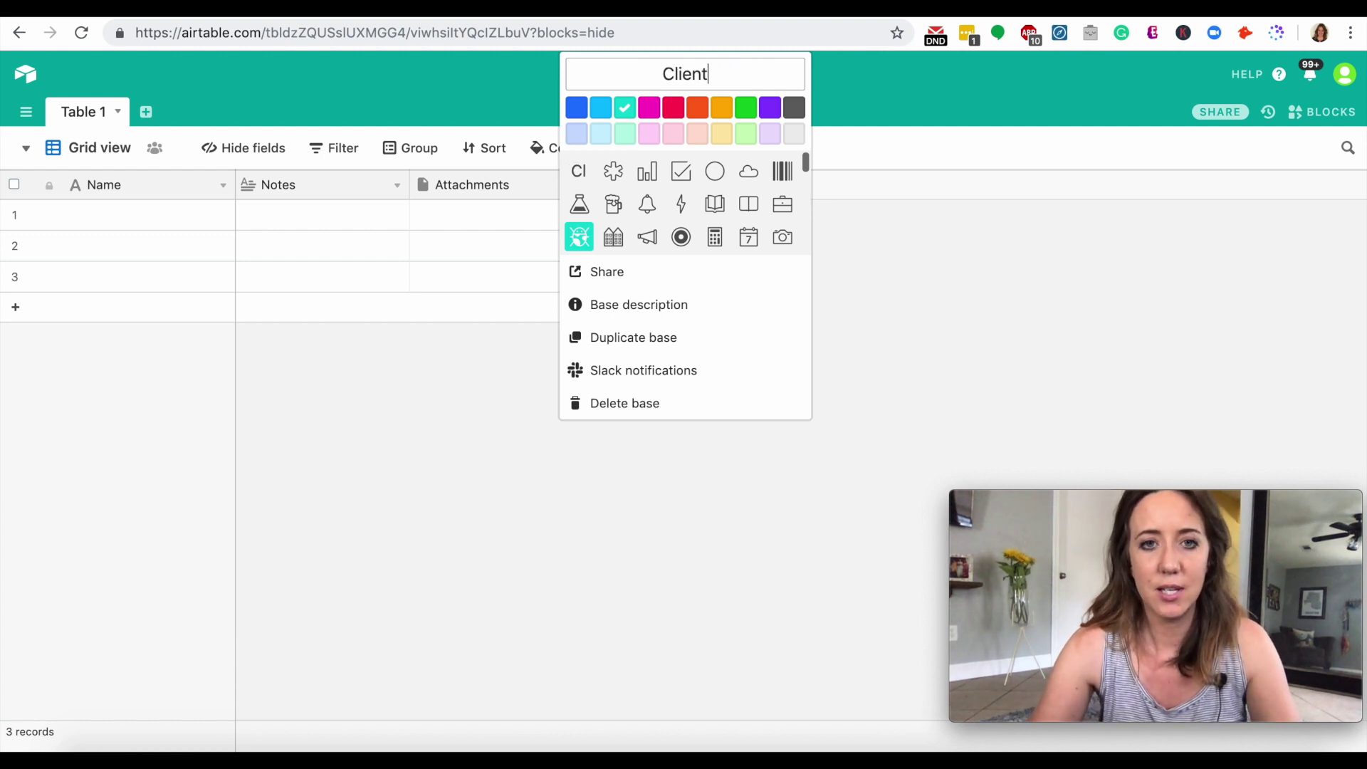
{"action": "type", "text": "In"}
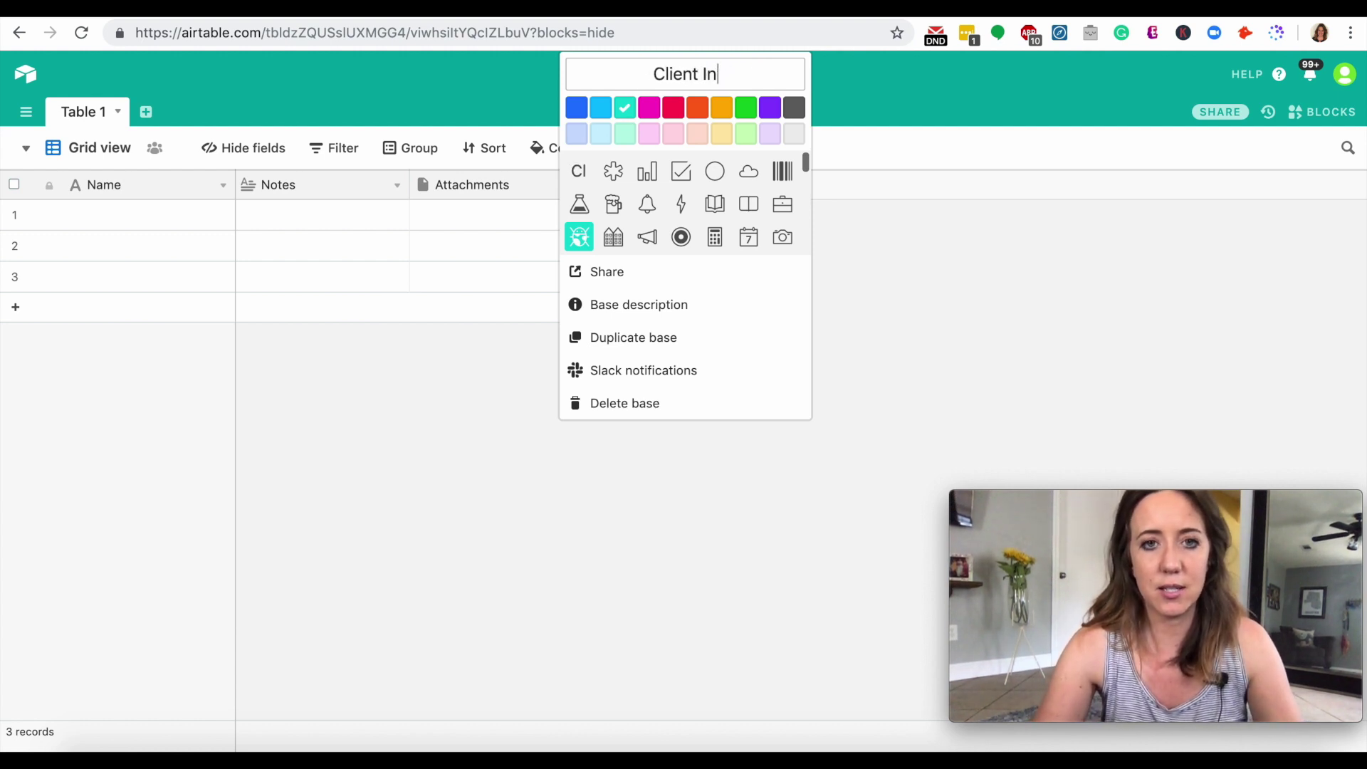
{"action": "type", "text": "come Tracker"}
{"action": "key", "text": "Return"}
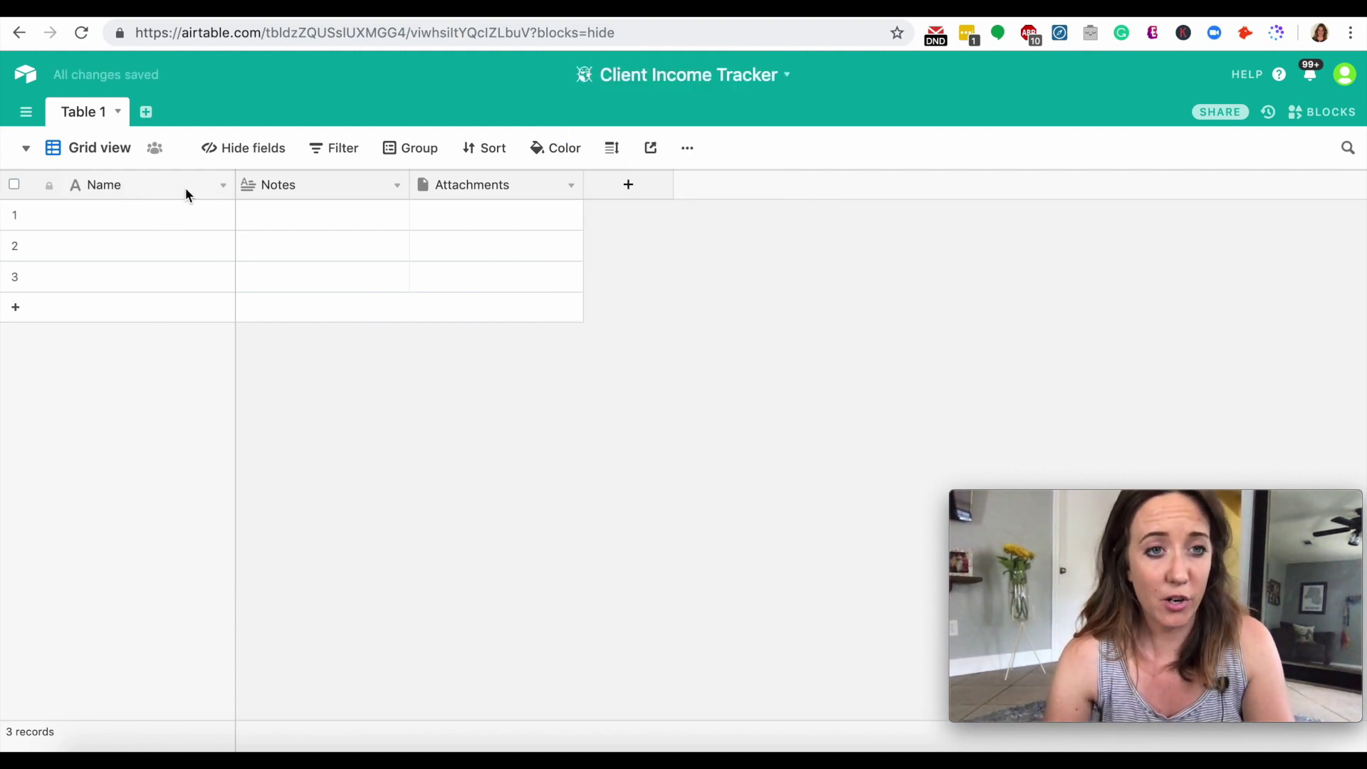
Step: Rename the table's primary Name field as Client Name, keeping the single line text type
{"action": "left_click", "coordinate": [222, 186]}
{"action": "left_click", "coordinate": [173, 250]}
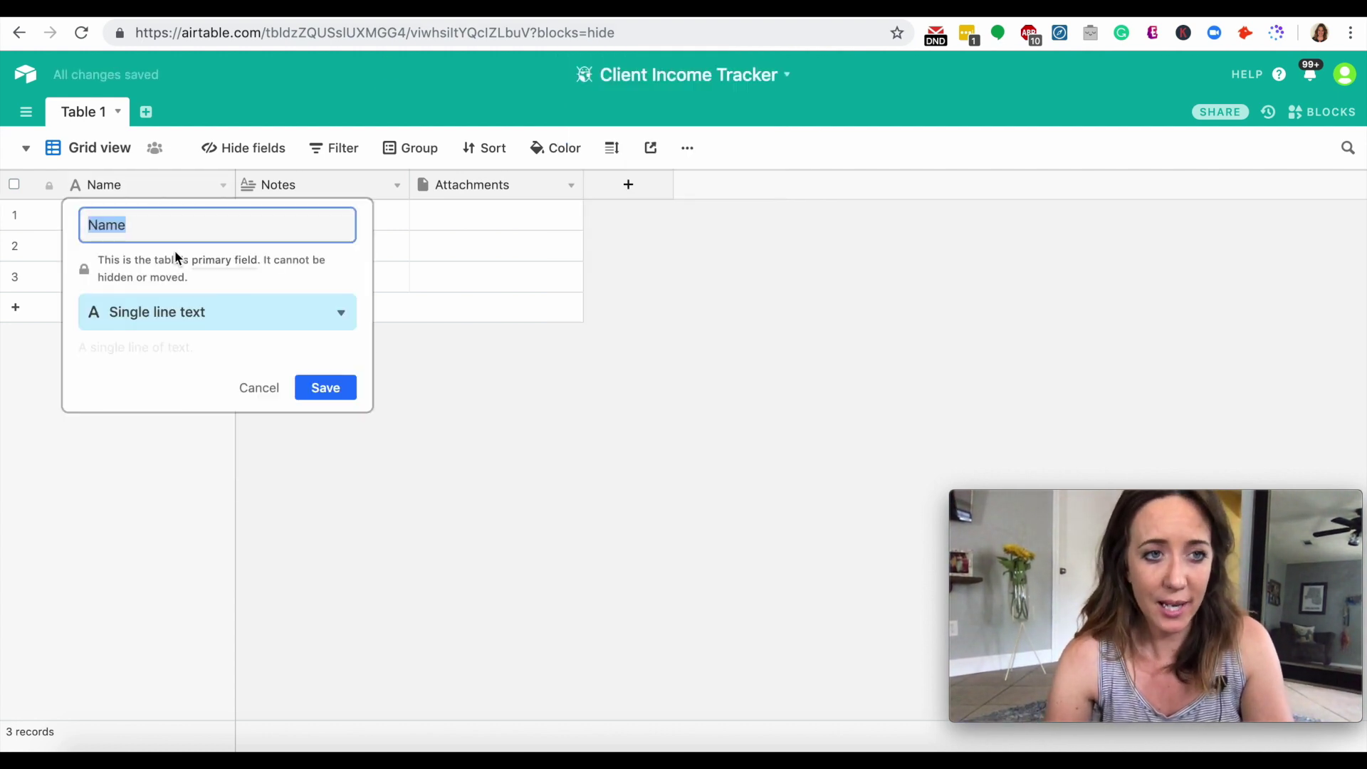
{"action": "type", "text": "Client Name"}
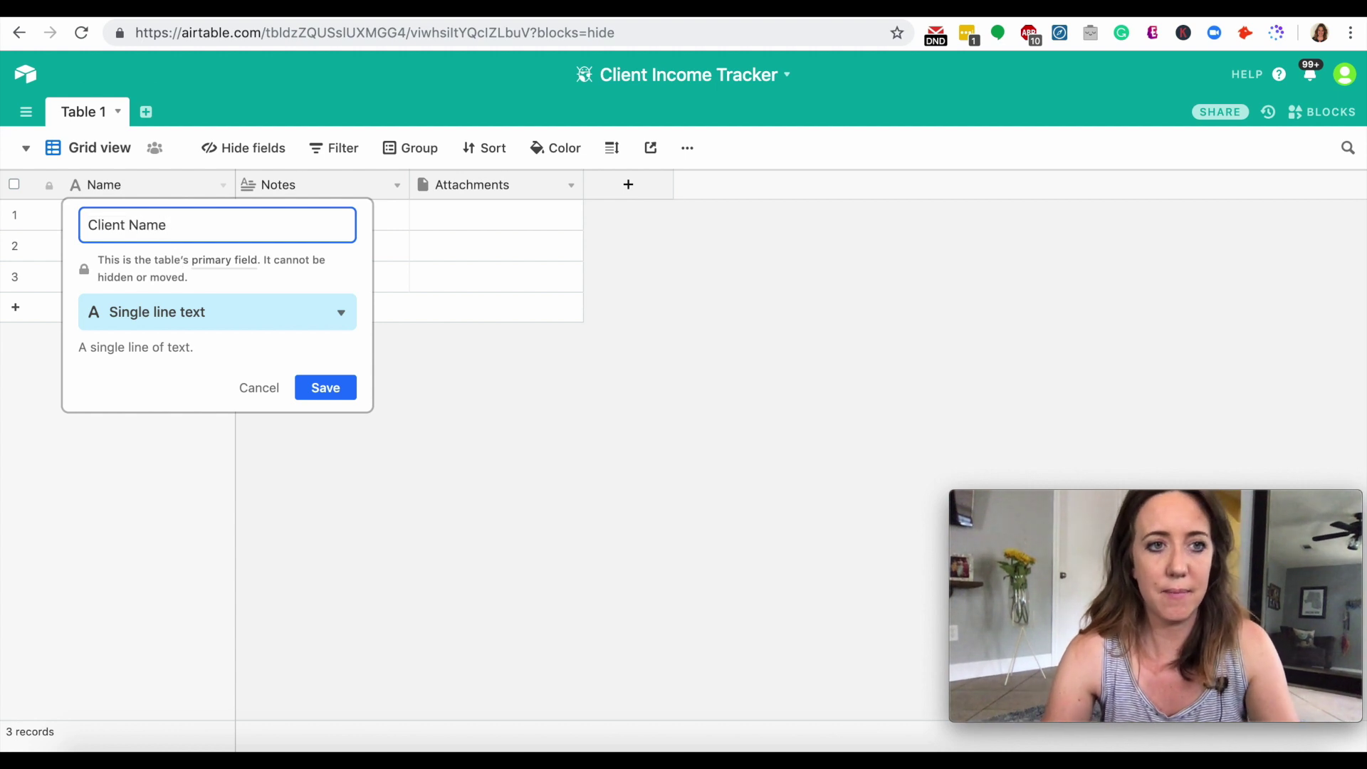
{"action": "key", "text": "Return"}
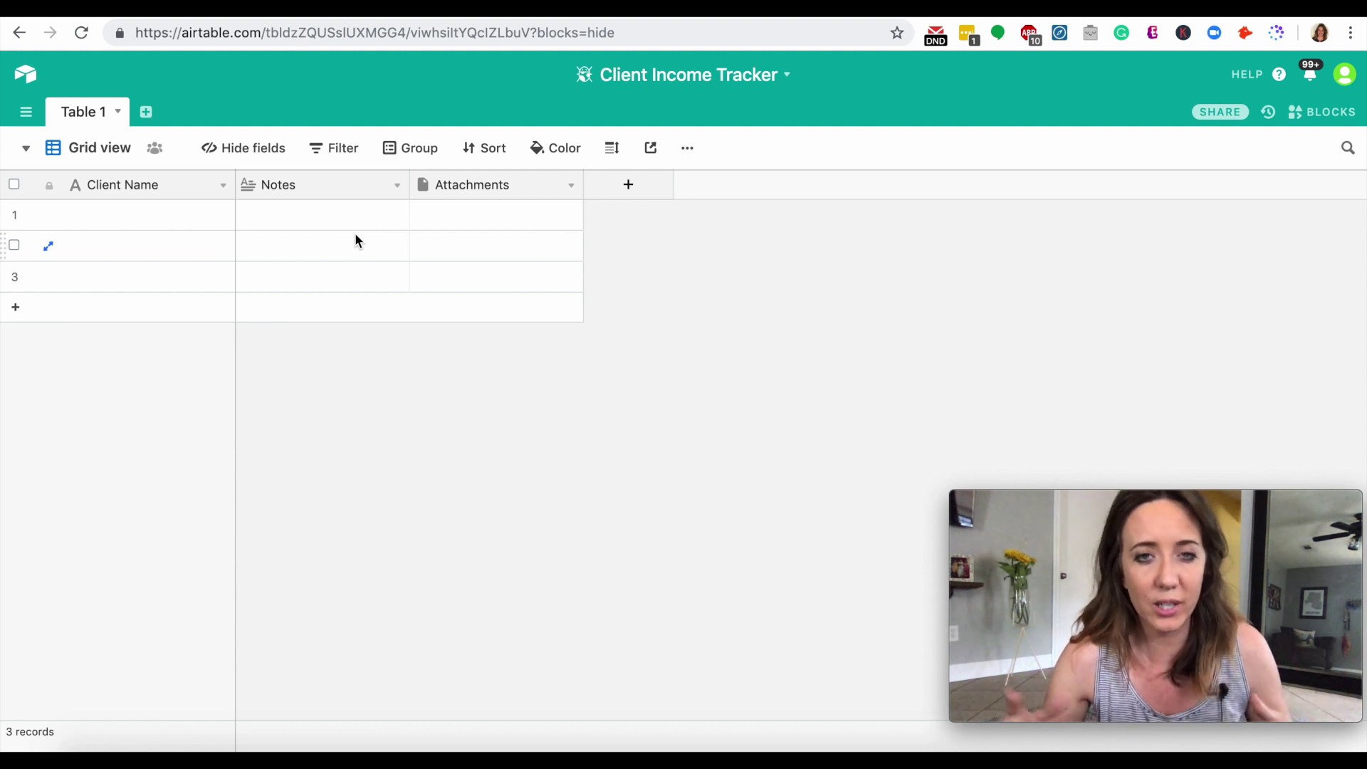
Step: Rename the Notes field as Profile Picture
{"action": "left_click", "coordinate": [320, 191]}
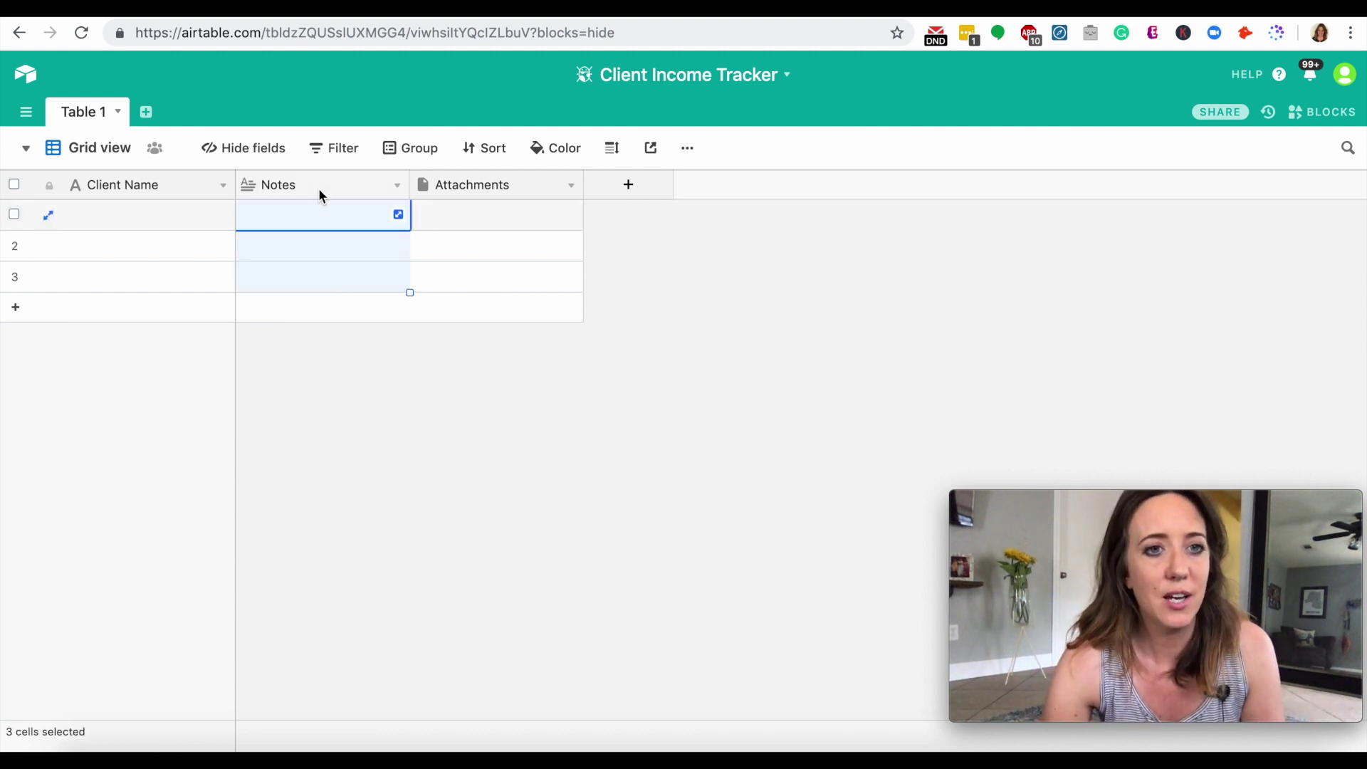
{"action": "left_click", "coordinate": [398, 188]}
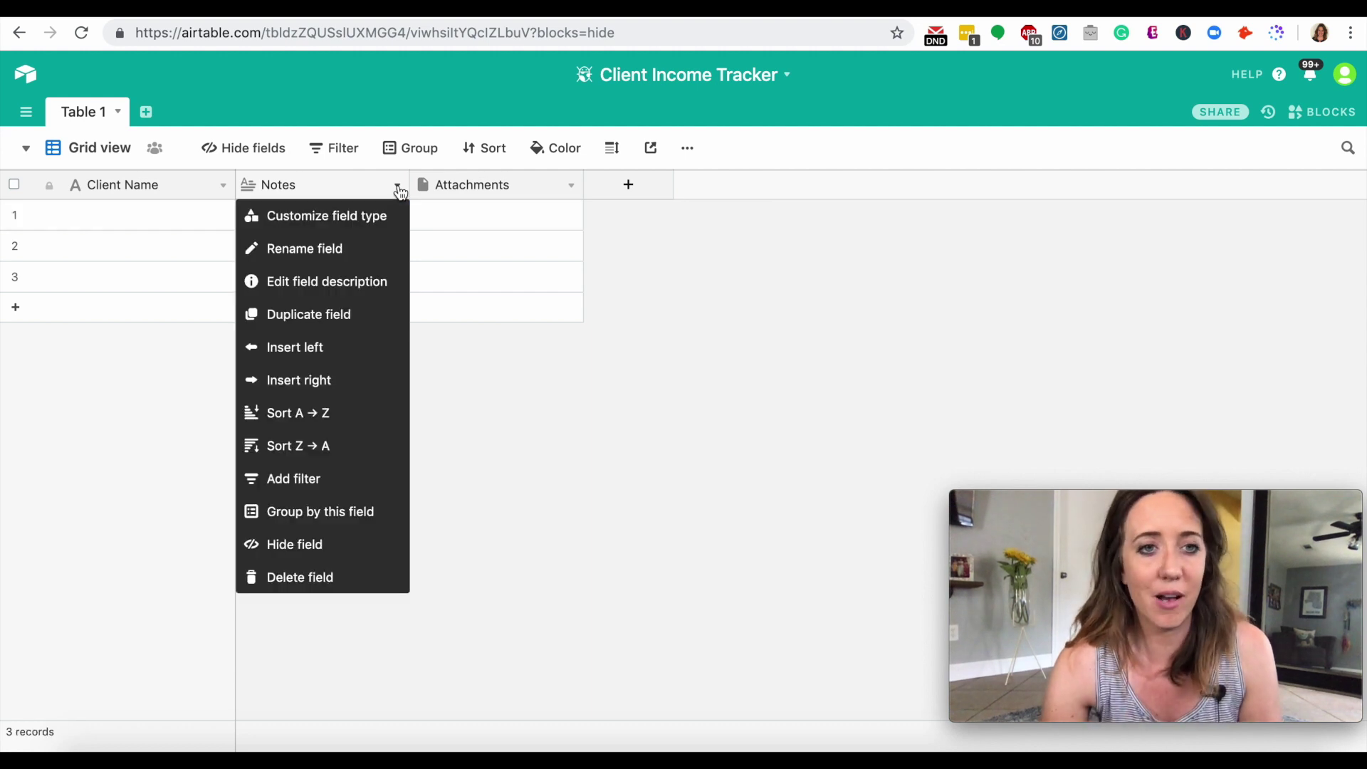
{"action": "left_click", "coordinate": [334, 251]}
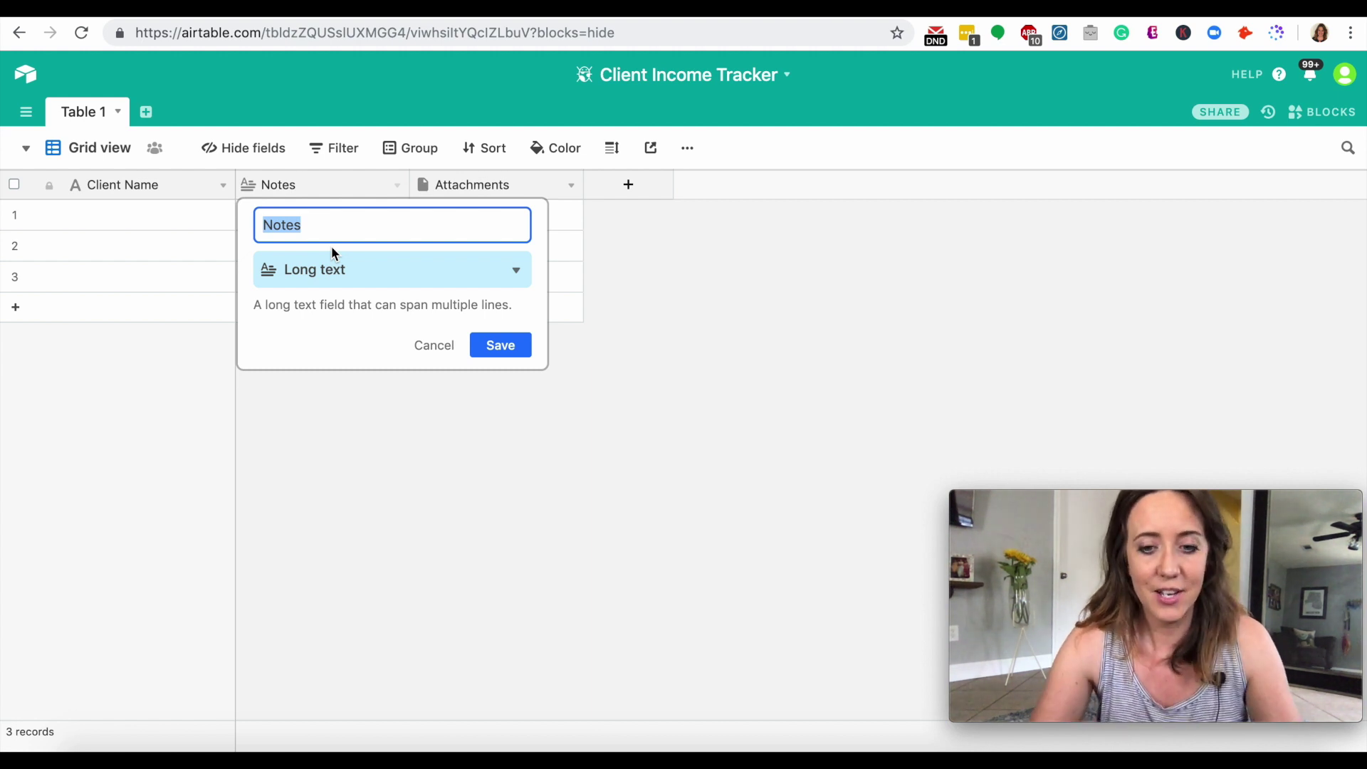
{"action": "type", "text": "Cl"}
{"action": "key", "text": "BackSpace"}
{"action": "key", "text": "BackSpace"}
{"action": "type", "text": "Profile Picture"}
{"action": "key", "text": "Return"}
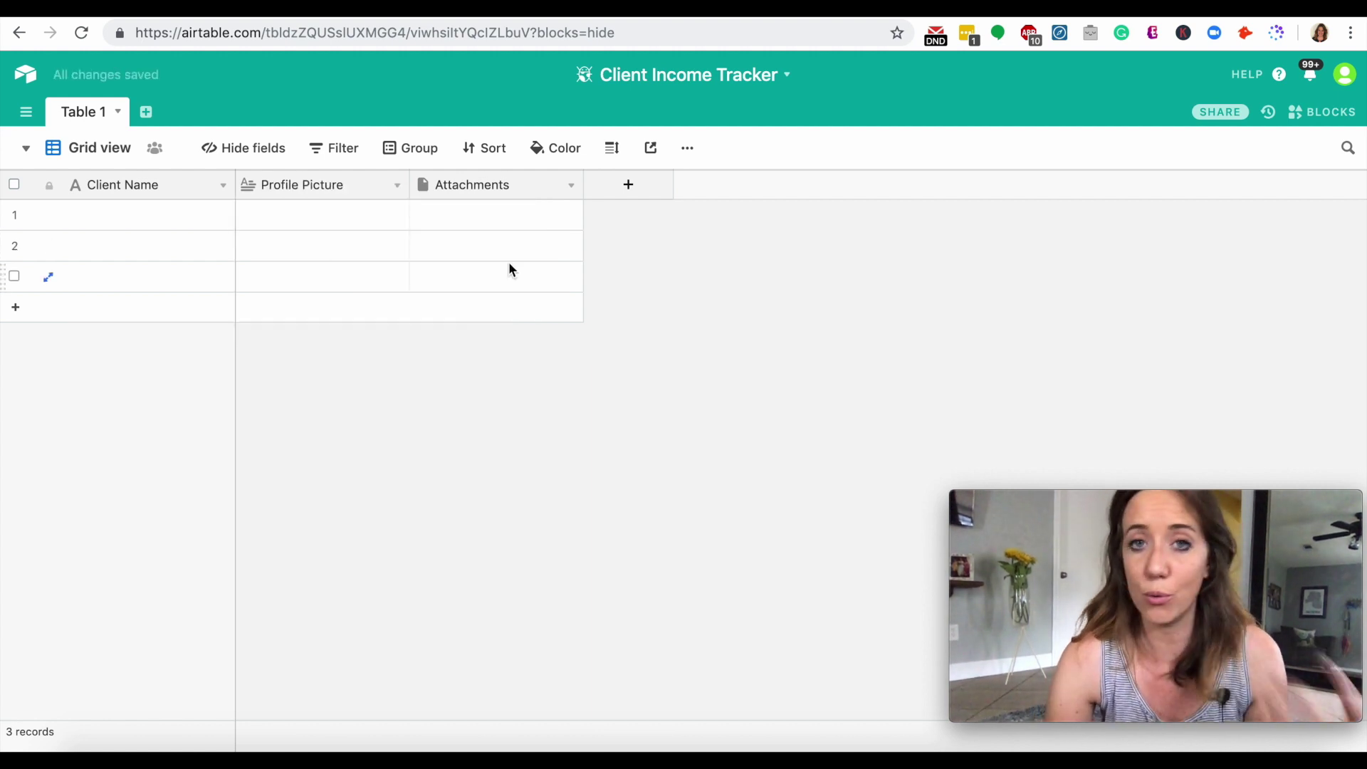
Step: Change the Profile Picture field's type to Attachment and save the change
{"action": "left_click", "coordinate": [398, 186]}
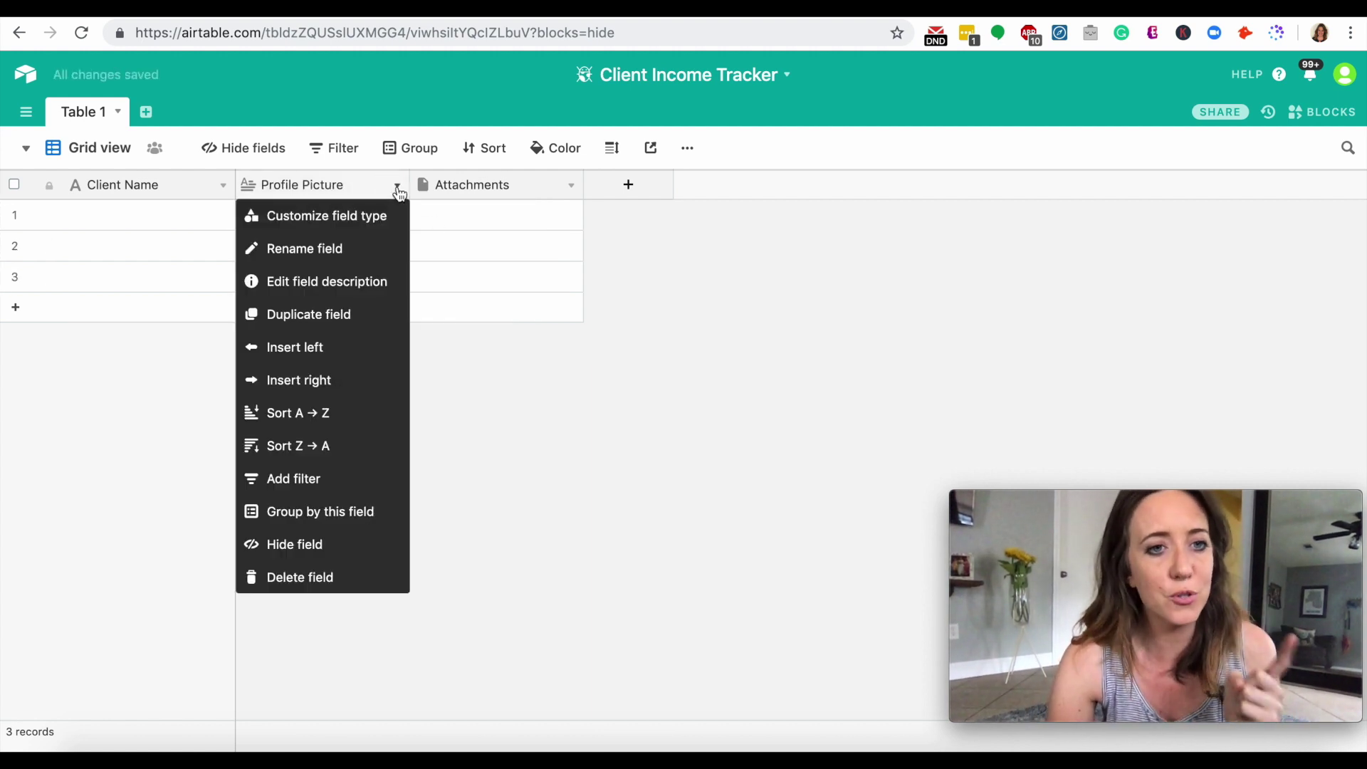
{"action": "left_click", "coordinate": [354, 230]}
{"action": "left_click", "coordinate": [415, 283]}
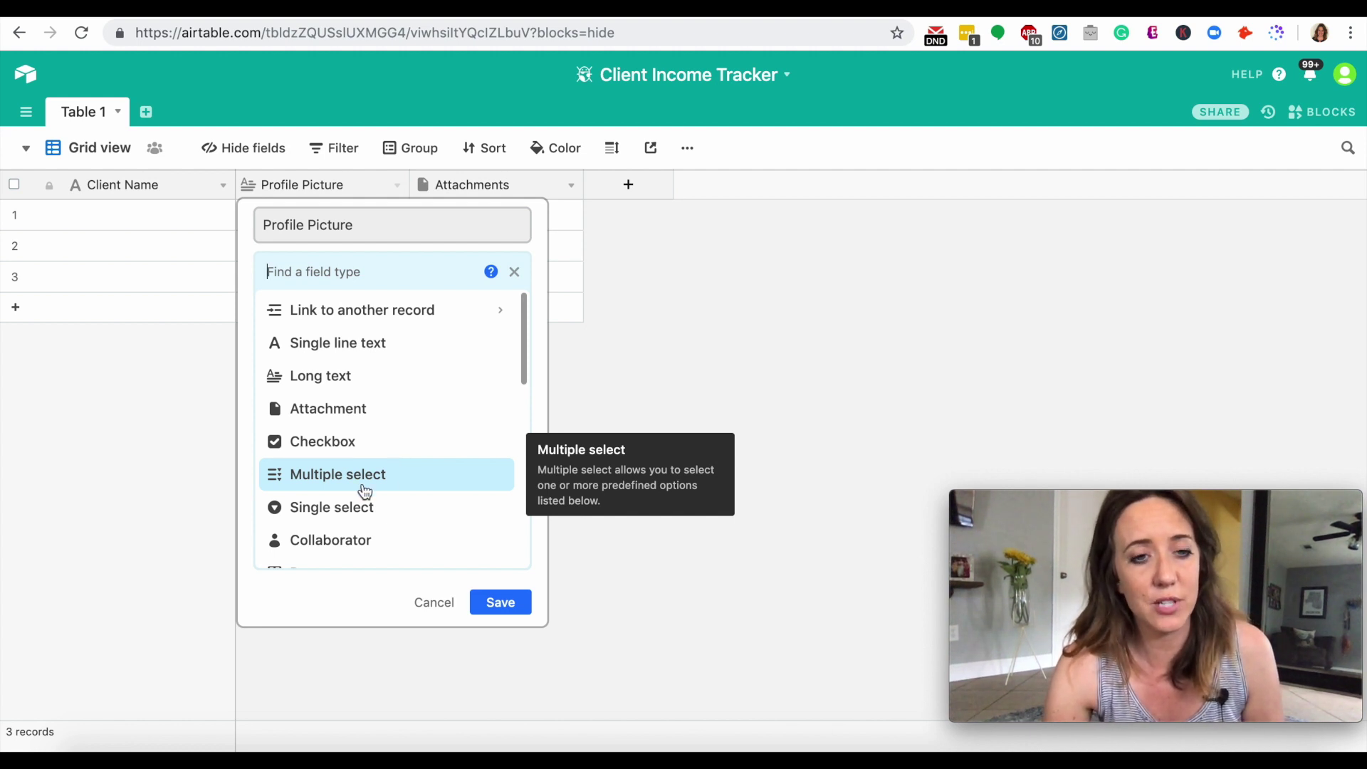
{"action": "scroll", "coordinate": [365, 491], "scroll_direction": "down", "scroll_amount": 6}
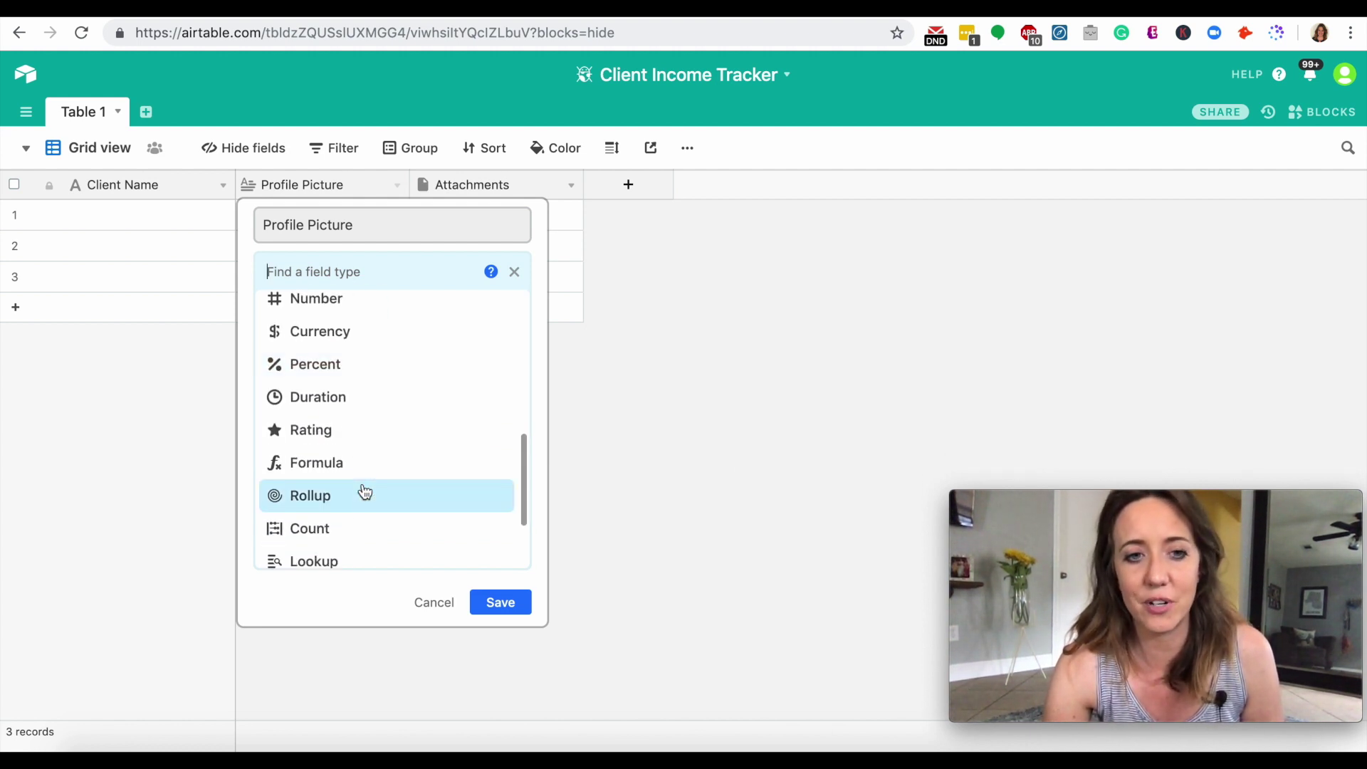
{"action": "scroll", "coordinate": [365, 491], "scroll_direction": "down", "scroll_amount": 2}
{"action": "scroll", "coordinate": [365, 492], "scroll_direction": "up", "scroll_amount": 8}
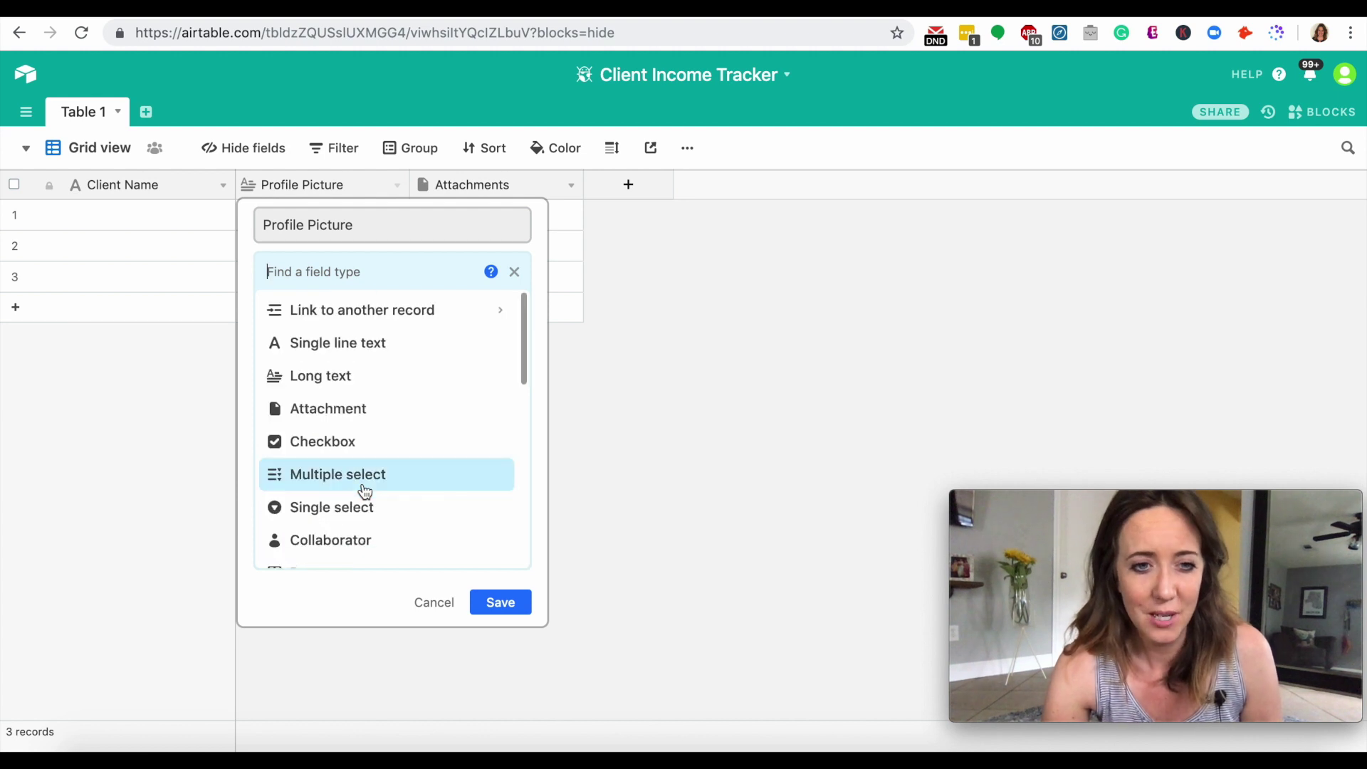
{"action": "left_click", "coordinate": [372, 412]}
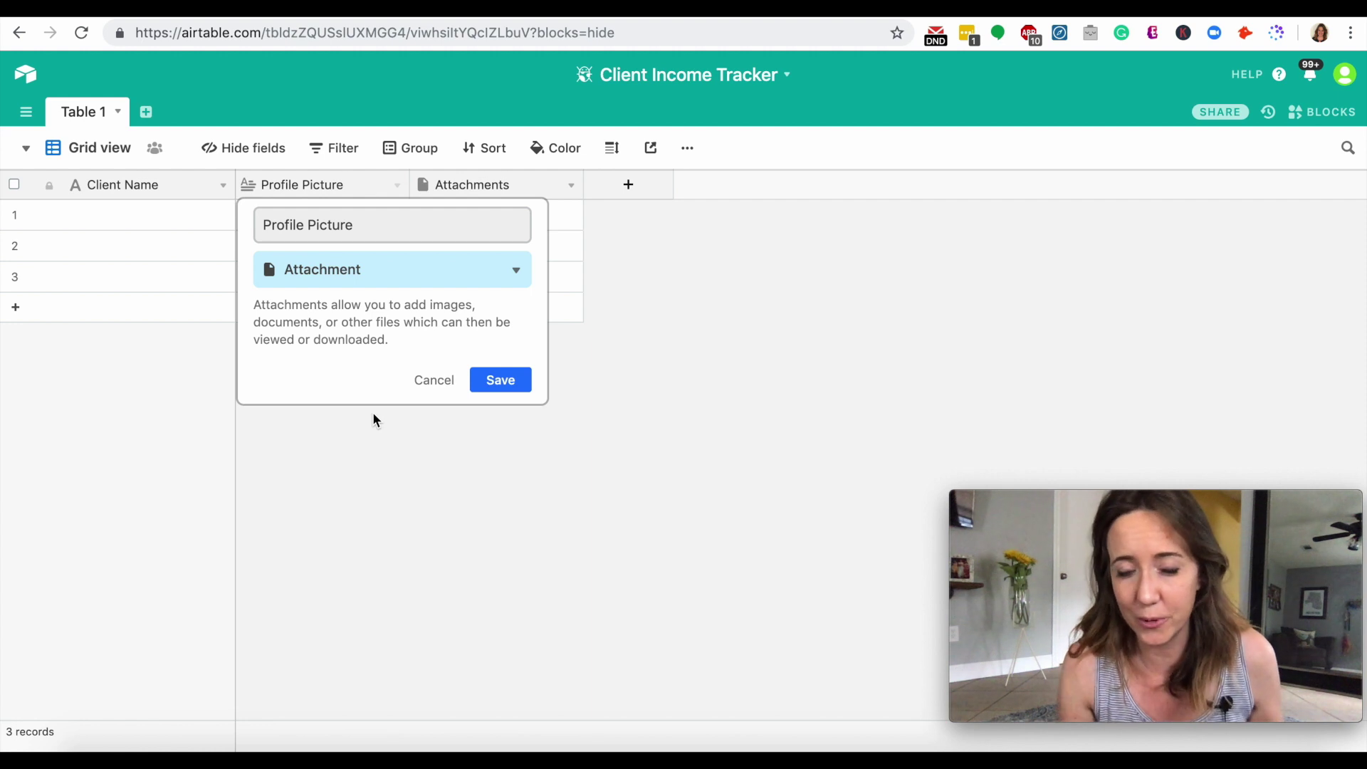
{"action": "left_click", "coordinate": [504, 384]}
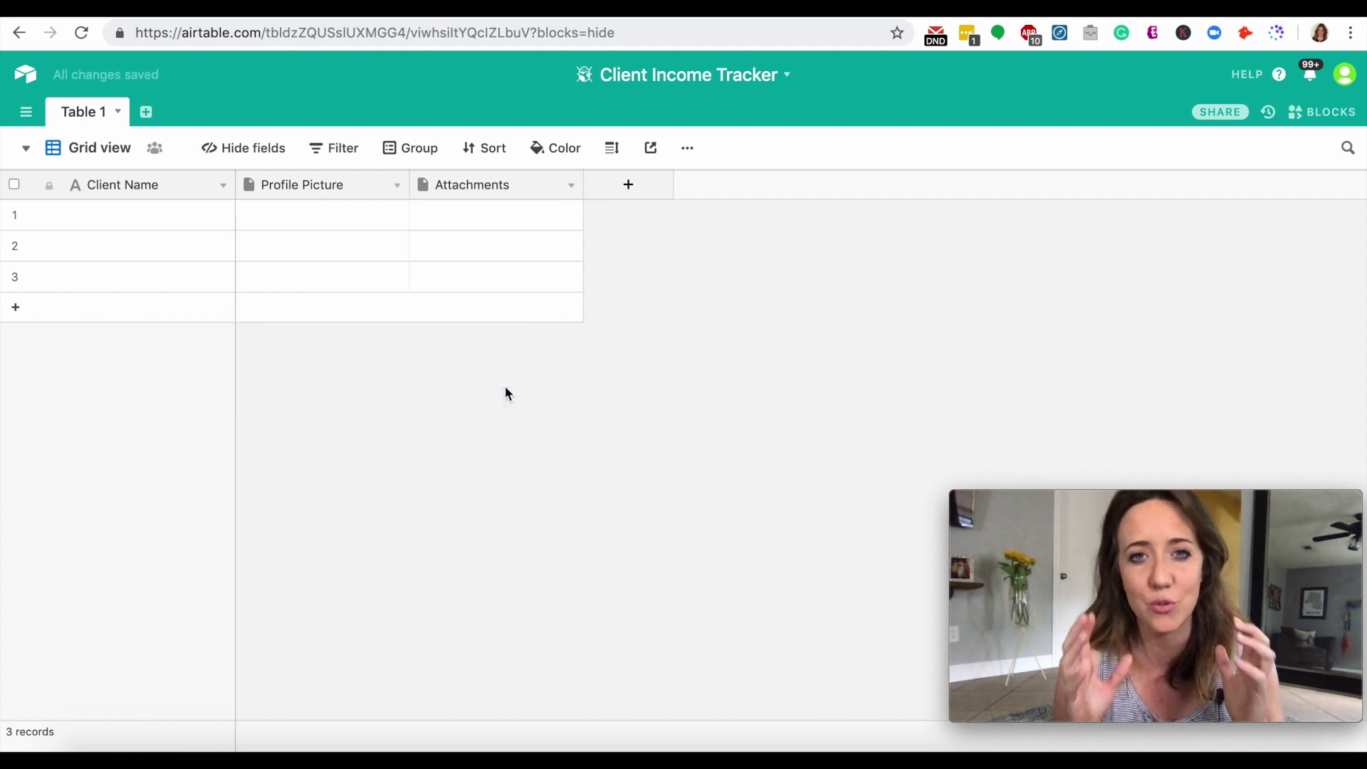
Step: Rename the Attachments field as Hourly Rate
{"action": "left_click", "coordinate": [571, 187]}
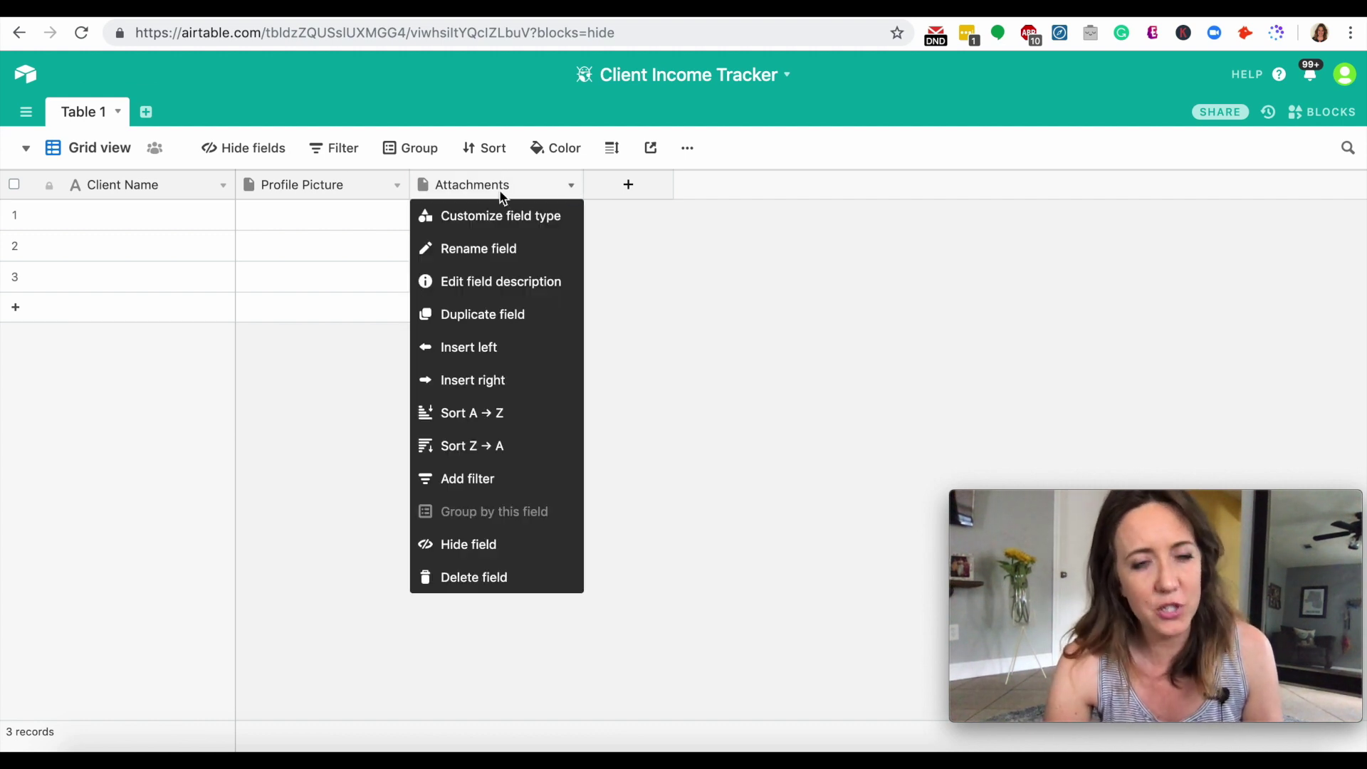
{"action": "left_click", "coordinate": [545, 247]}
{"action": "type", "text": "Hours"}
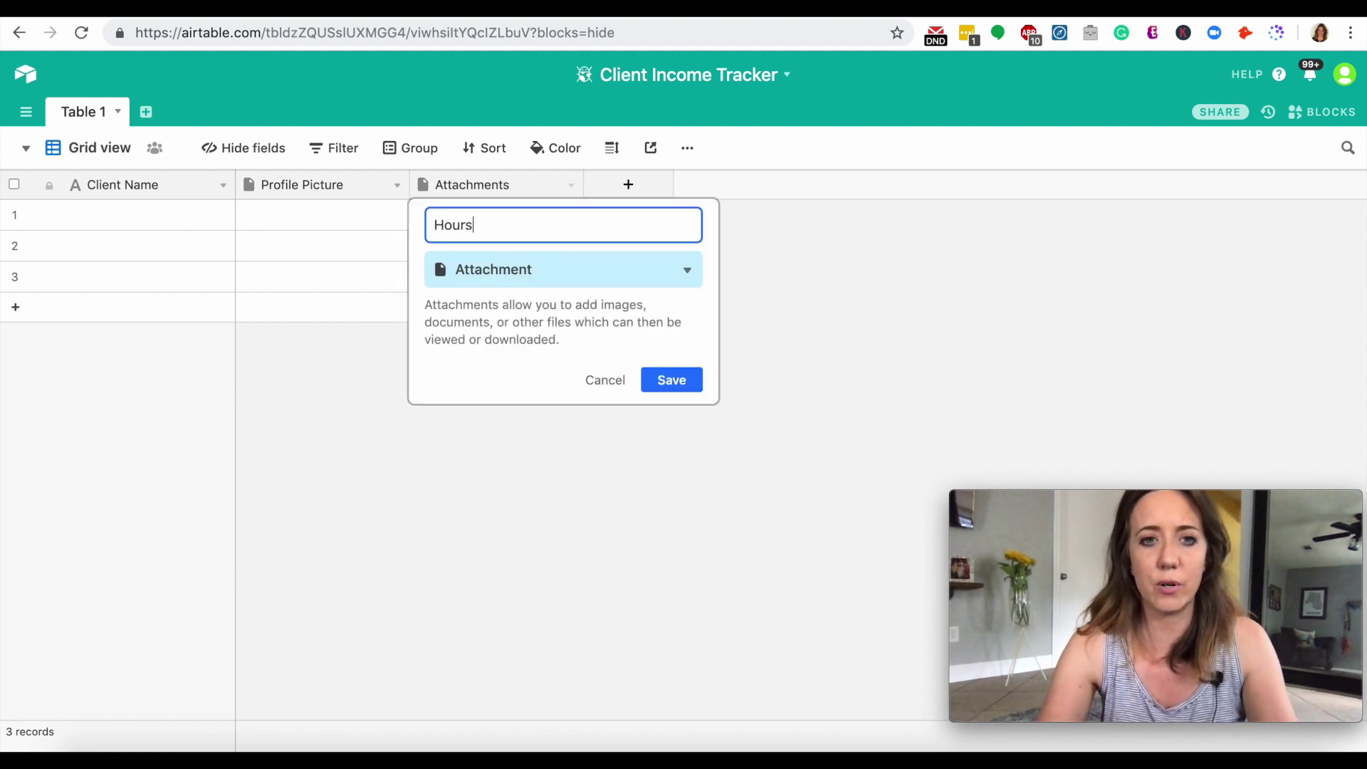
{"action": "key", "text": "ctrl+a"}
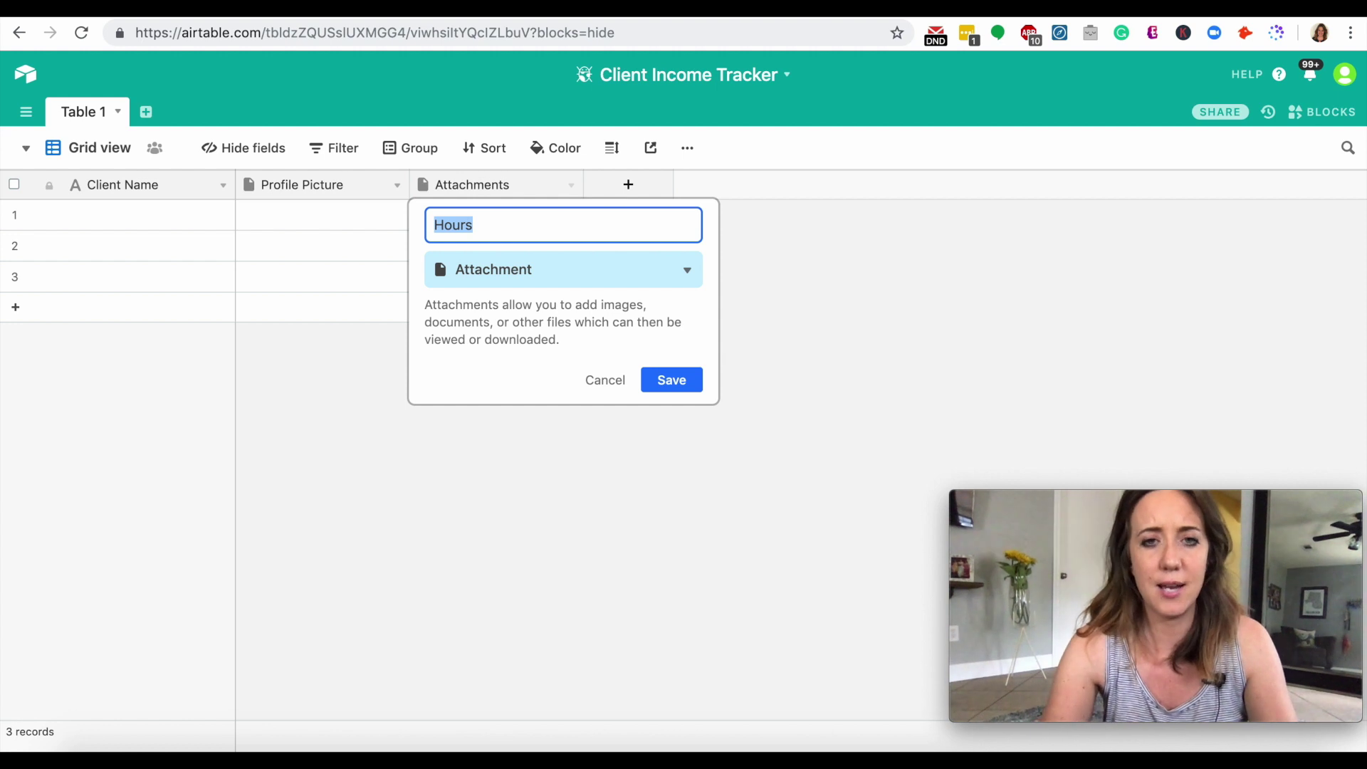
{"action": "type", "text": "Hourly Rate"}
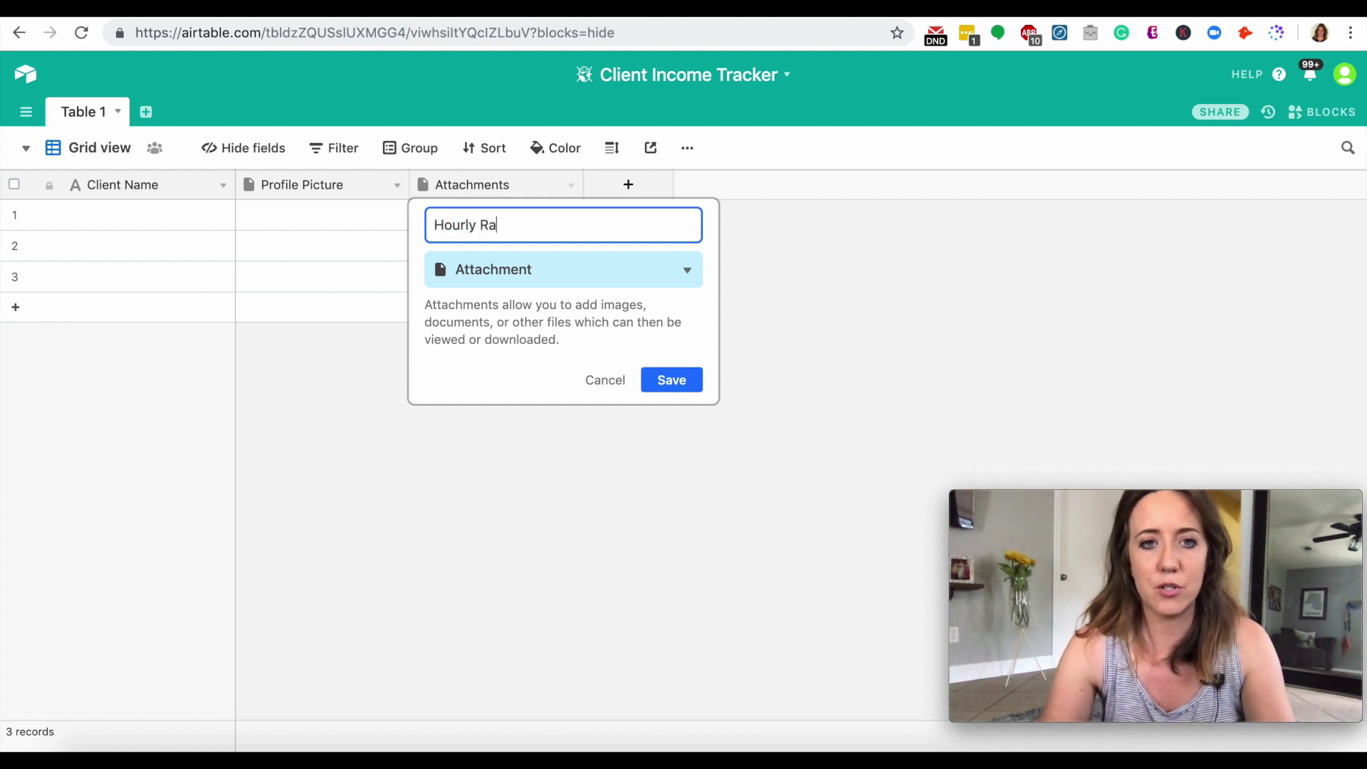
{"action": "key", "text": "Return"}
Step: Change the Hourly Rate field's type to Currency, keeping the $ symbol and $1.00 precision
{"action": "left_click", "coordinate": [570, 184]}
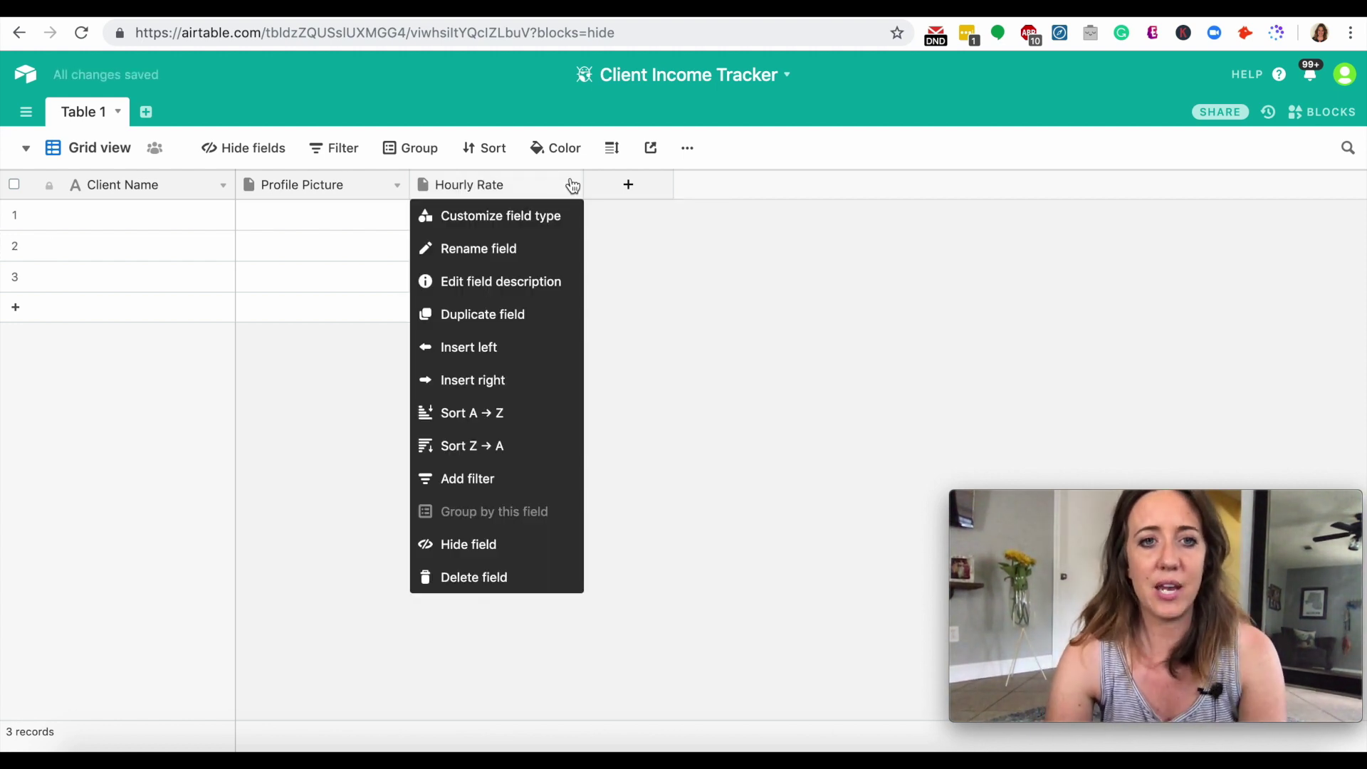
{"action": "left_click", "coordinate": [549, 219]}
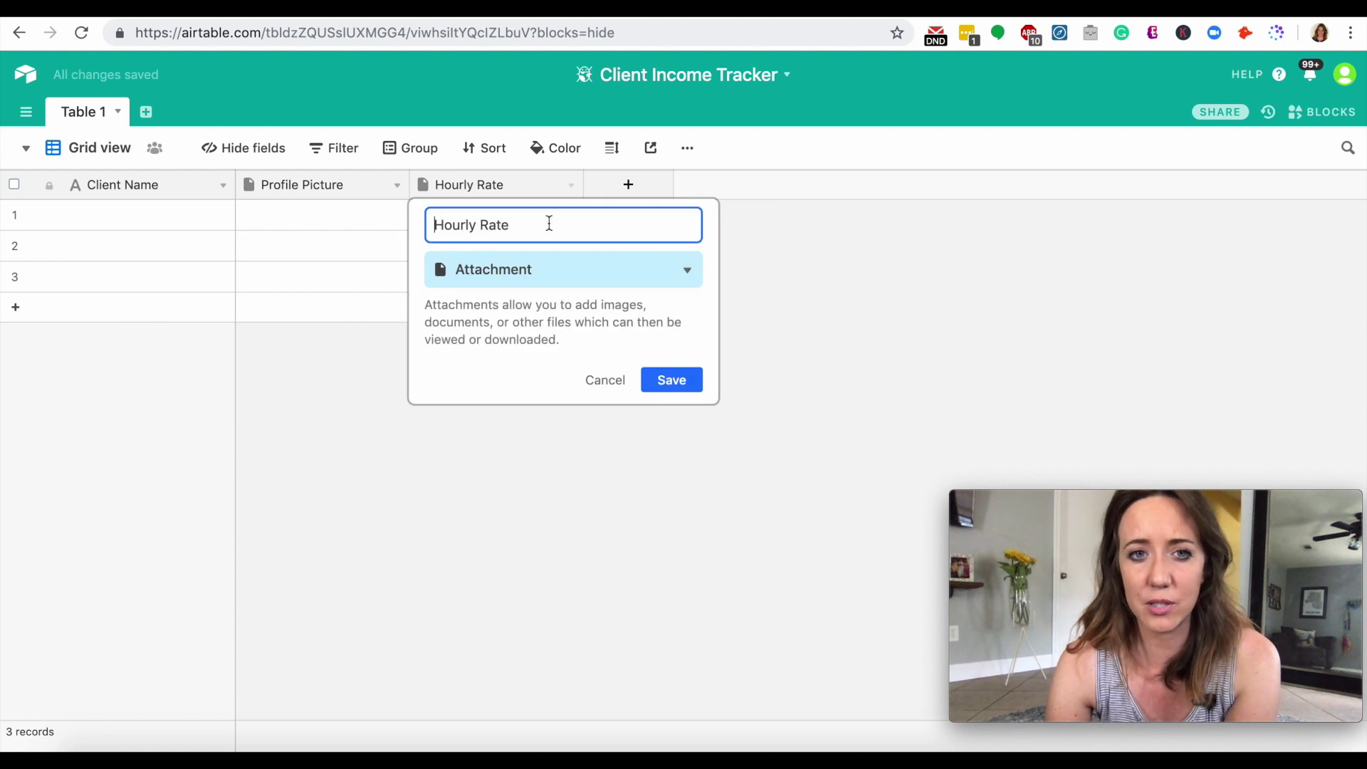
{"action": "left_click", "coordinate": [553, 273]}
{"action": "scroll", "coordinate": [528, 507], "scroll_direction": "down", "scroll_amount": 4}
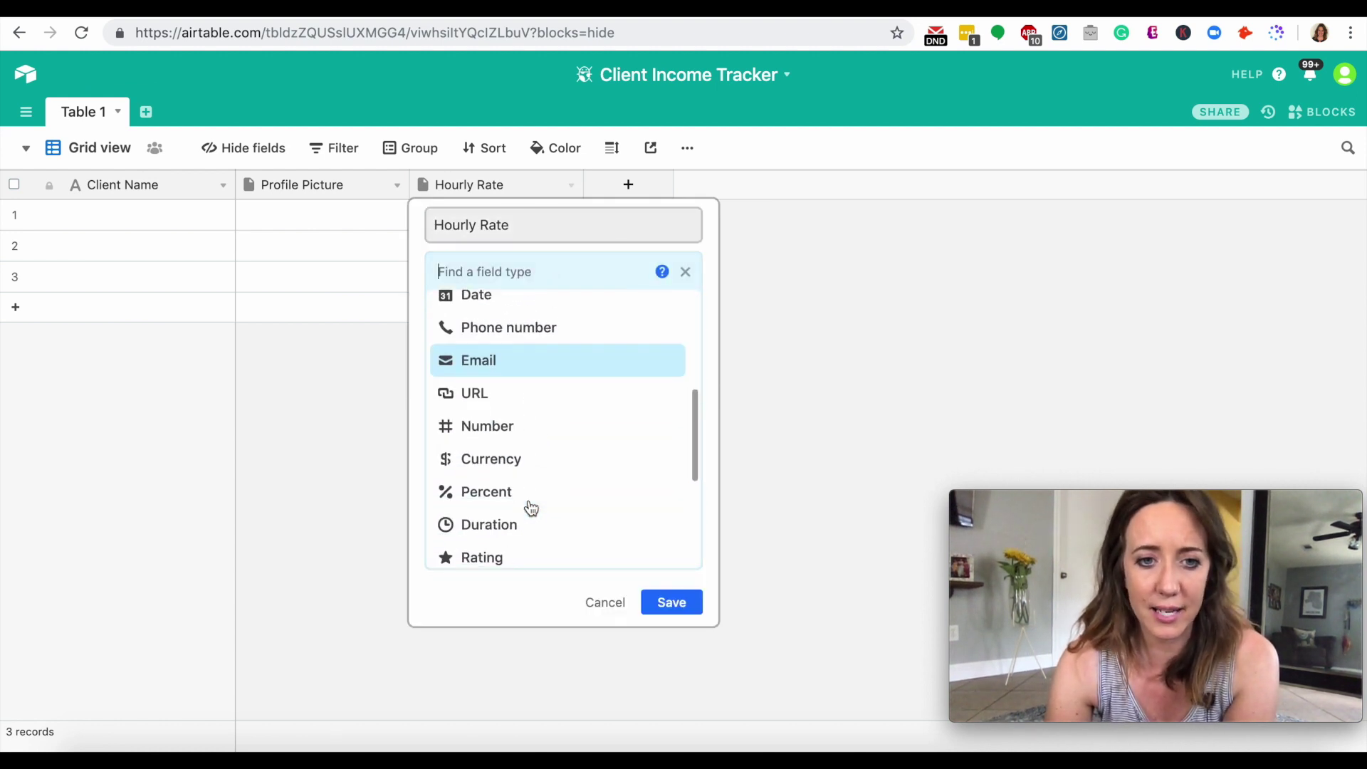
{"action": "left_click", "coordinate": [513, 460]}
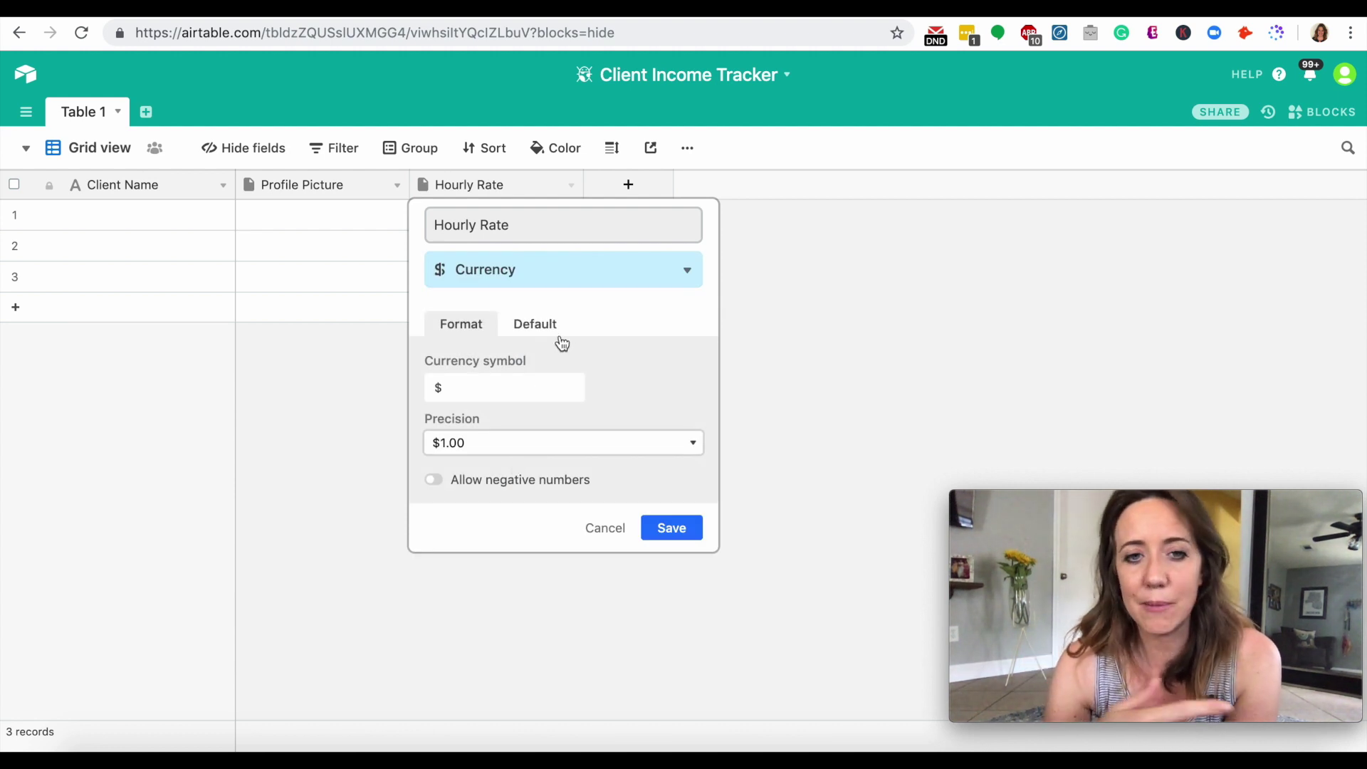
{"action": "left_click", "coordinate": [538, 390]}
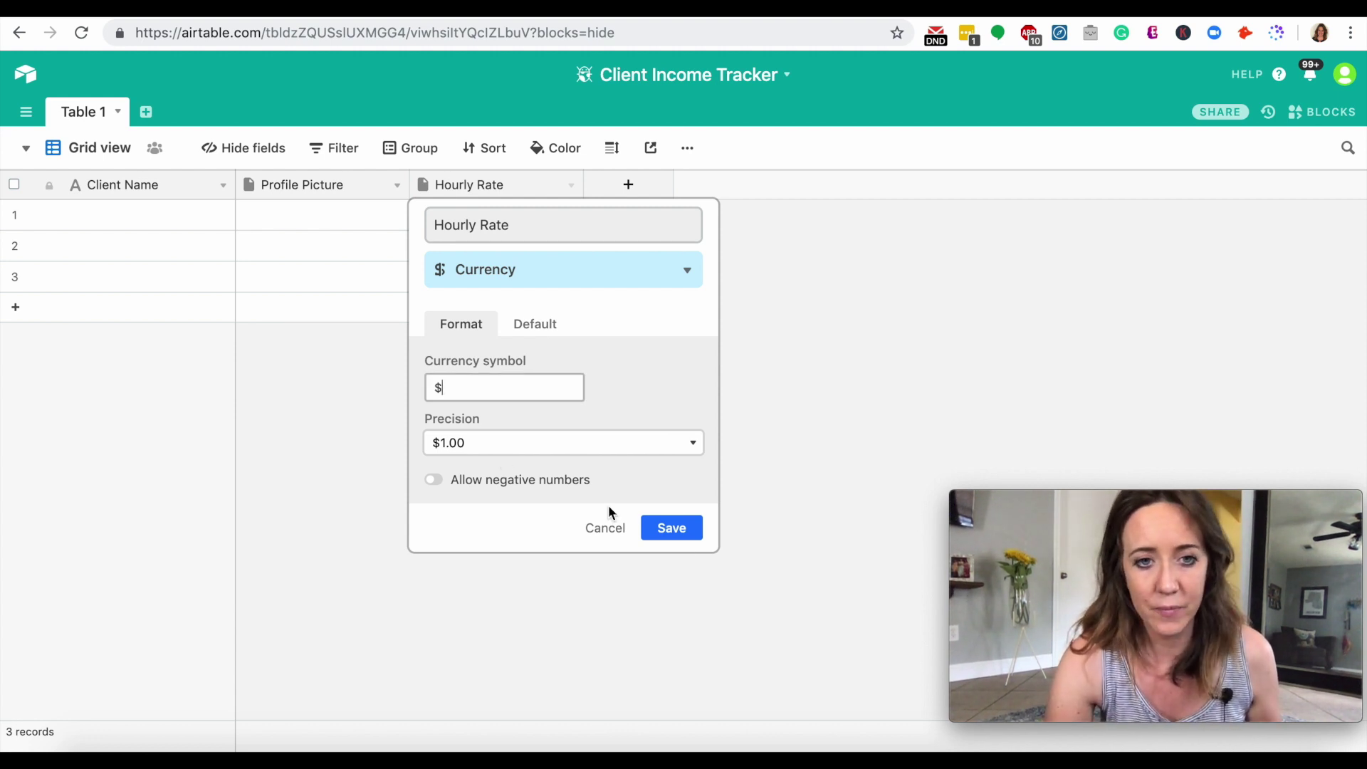
{"action": "left_click", "coordinate": [694, 531]}
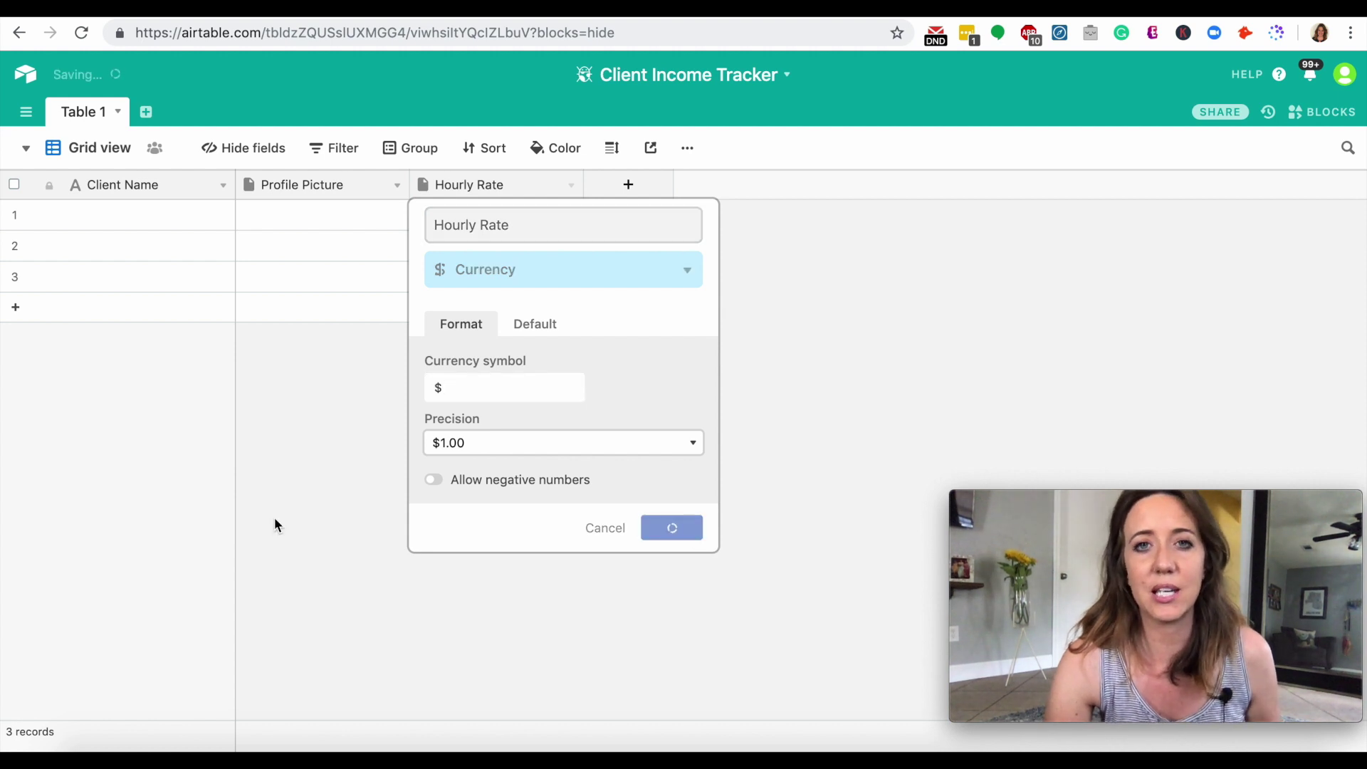
Step: Add a single line text field named Hours Worked after Hourly Rate
{"action": "left_click", "coordinate": [628, 184]}
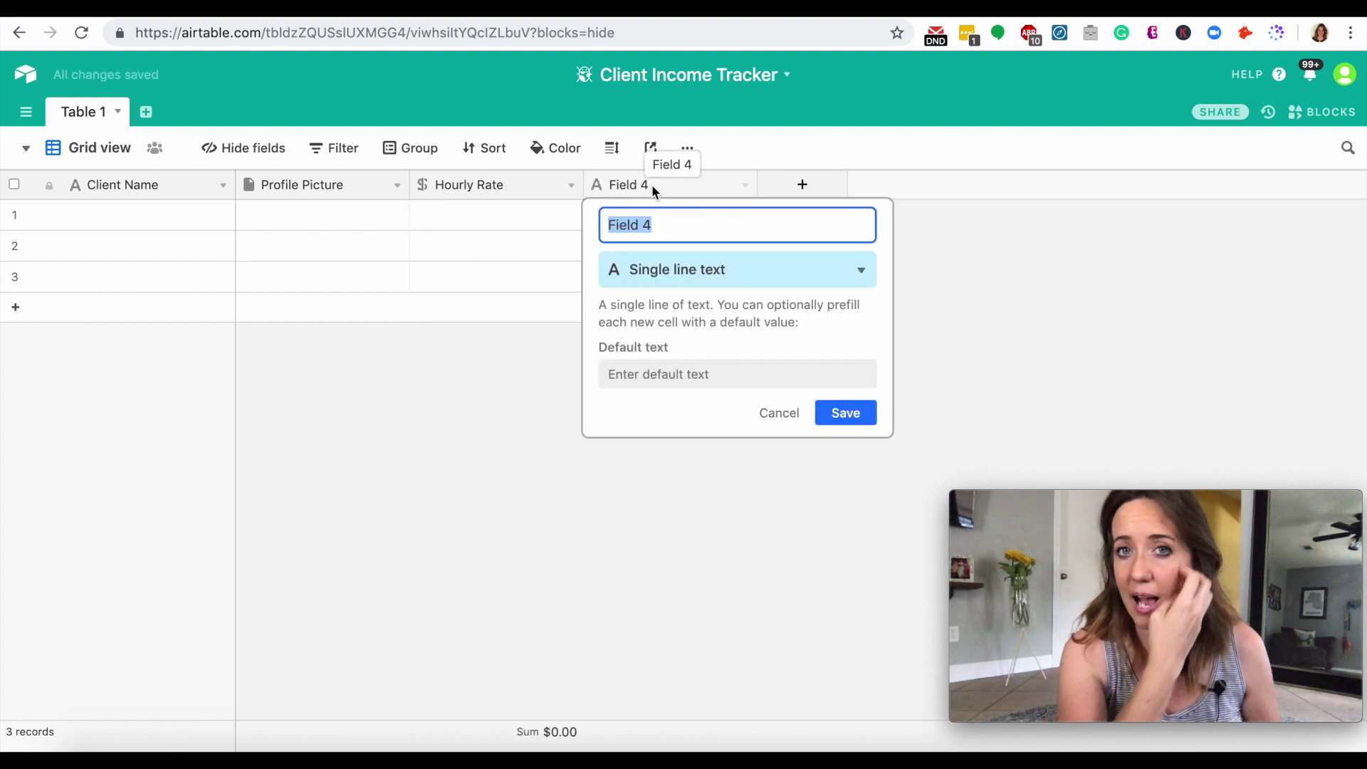
{"action": "type", "text": "Hou"}
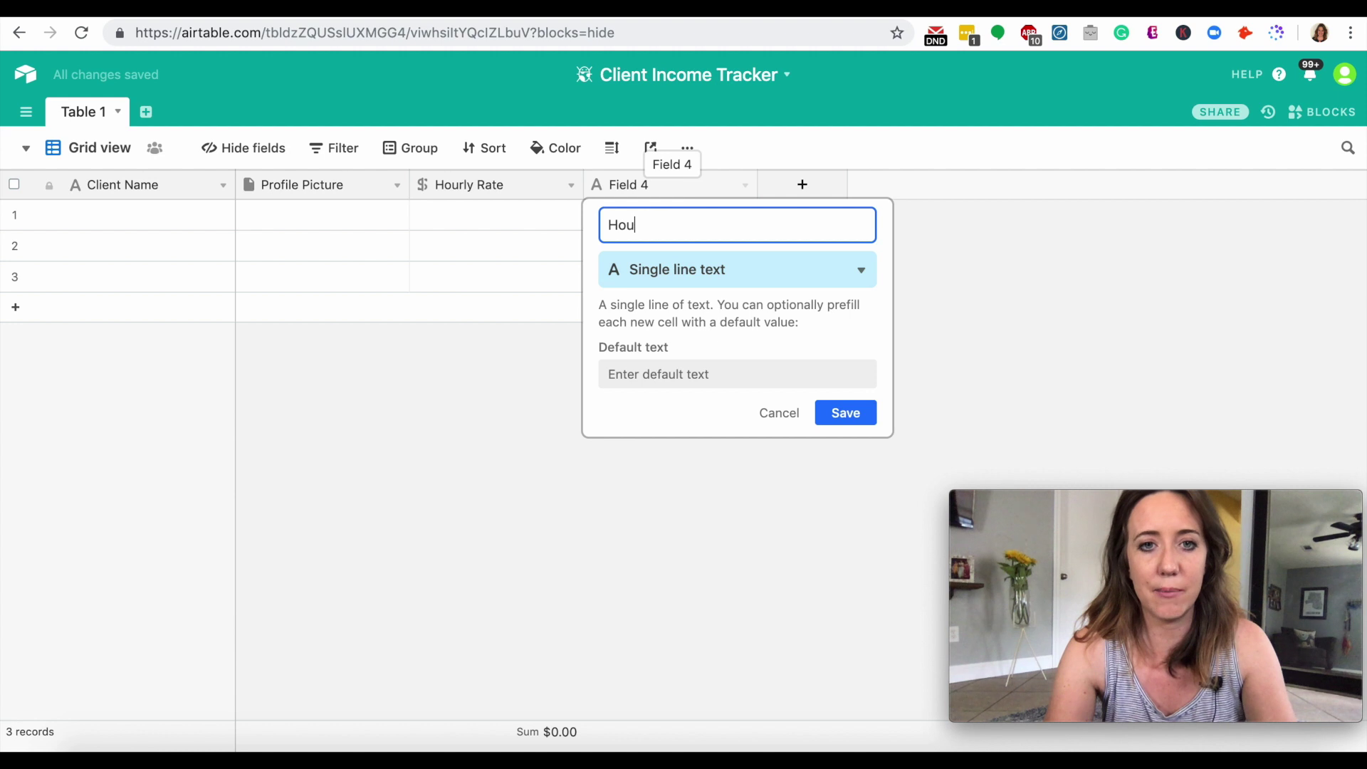
{"action": "type", "text": "rs Worked"}
{"action": "key", "text": "Return"}
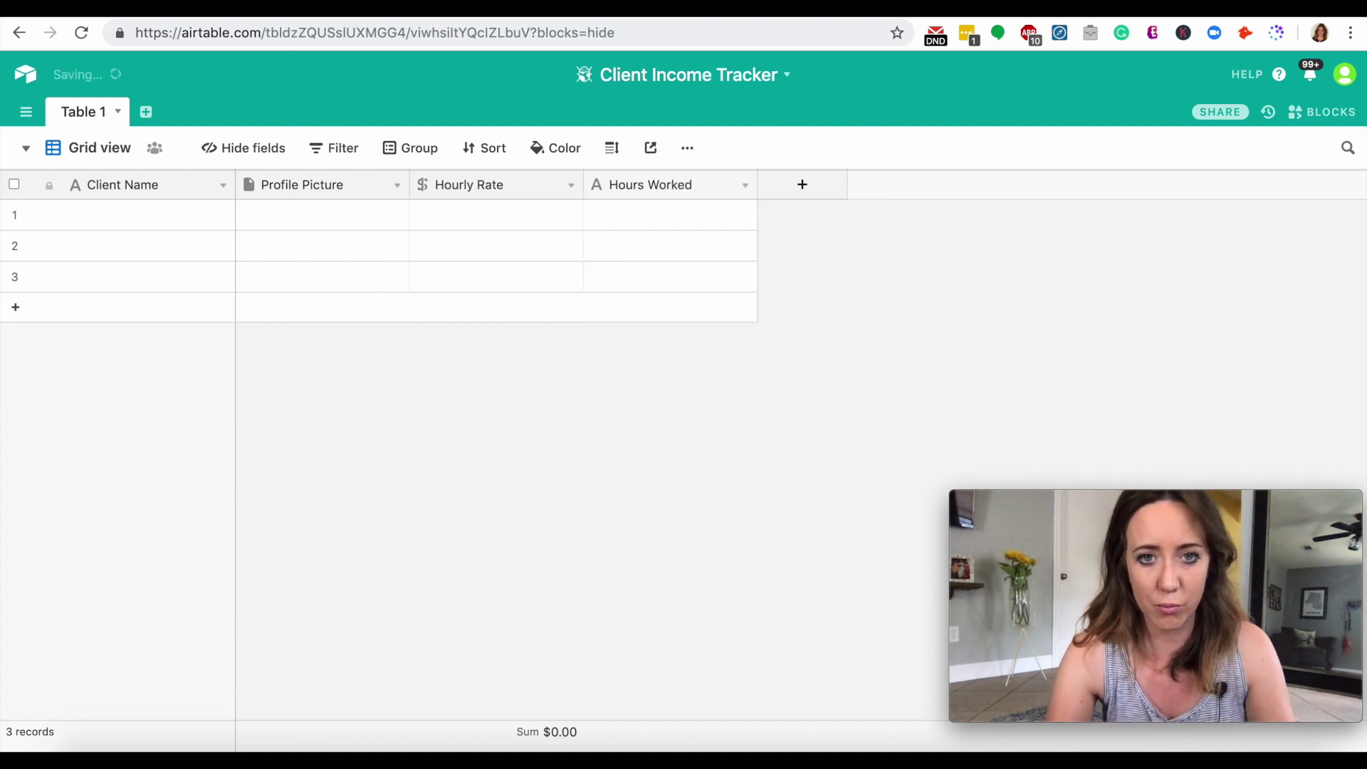
Step: Change the Hours Worked field's type to Number, in decimal format with 1.0 precision
{"action": "left_click", "coordinate": [744, 191]}
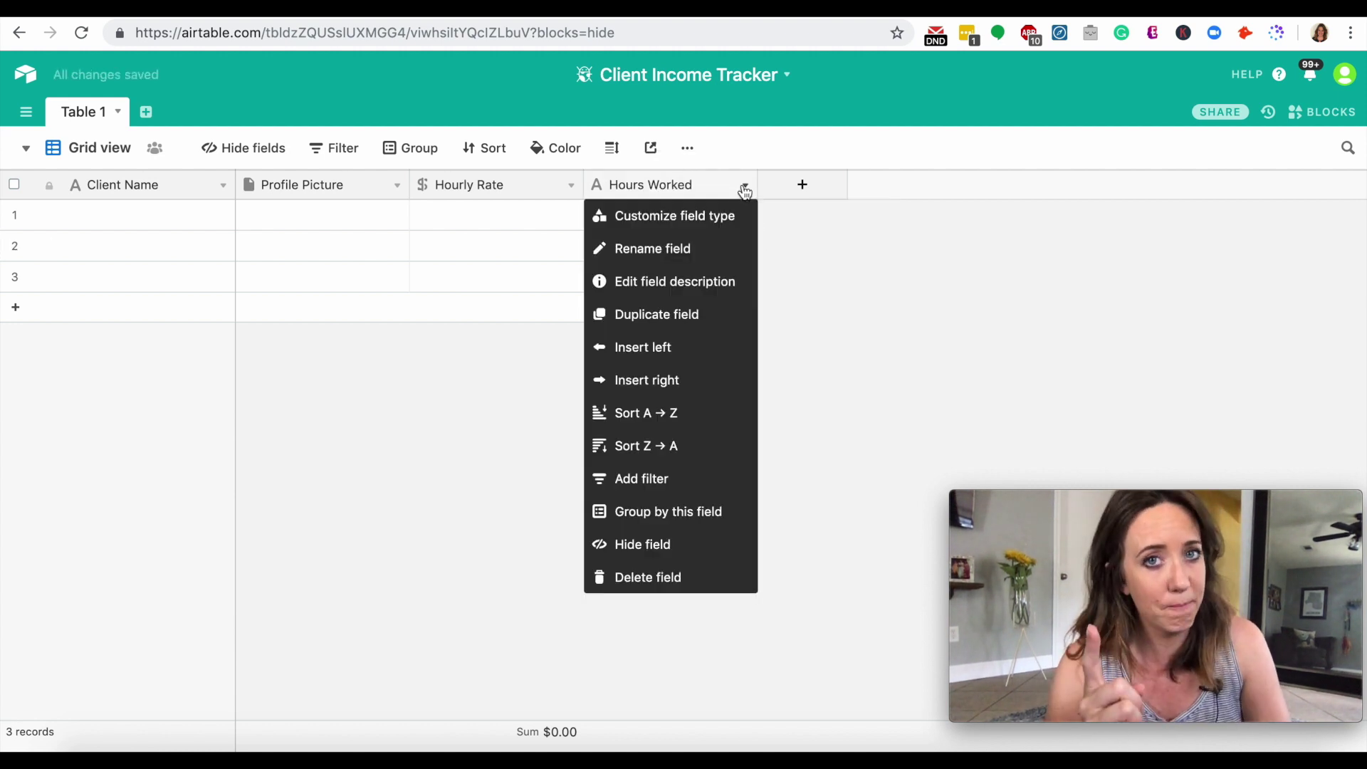
{"action": "left_click", "coordinate": [720, 213]}
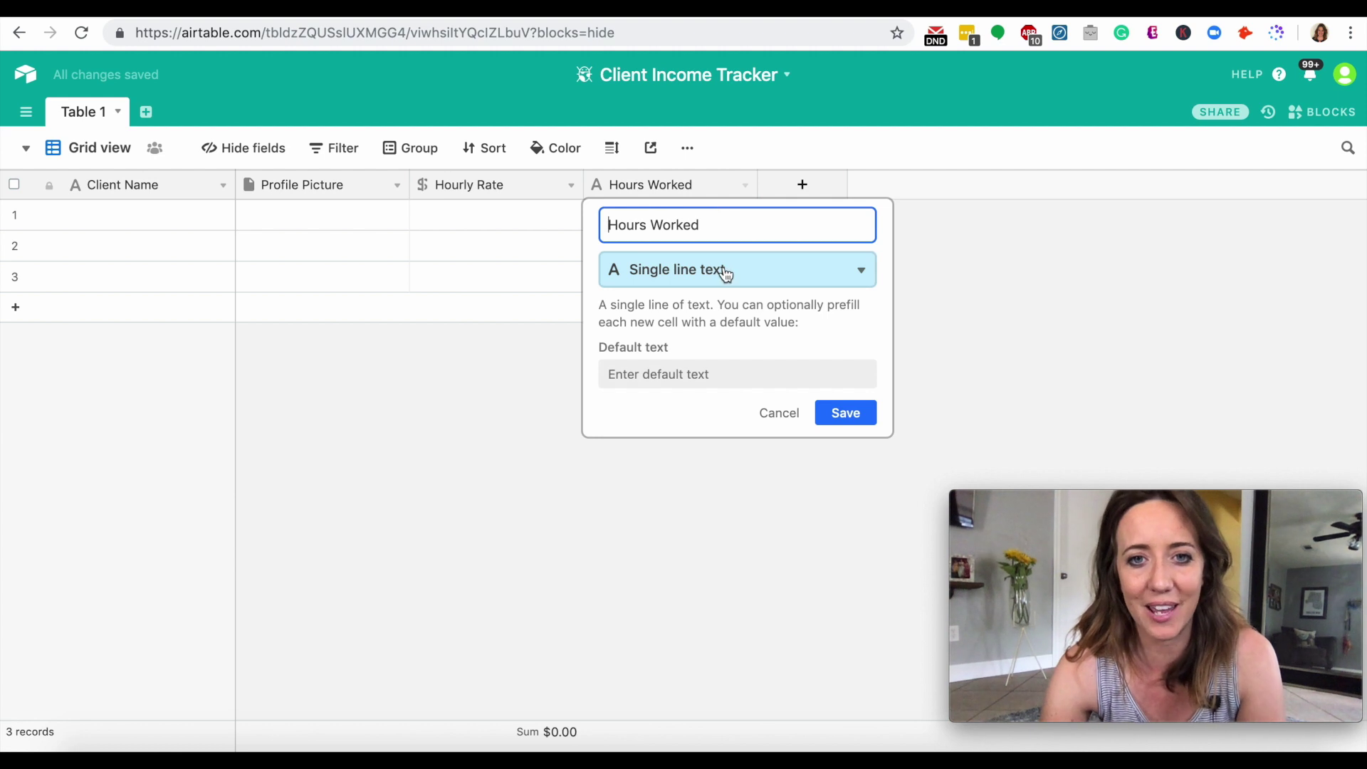
{"action": "left_click", "coordinate": [724, 271]}
{"action": "scroll", "coordinate": [695, 425], "scroll_direction": "down", "scroll_amount": 4}
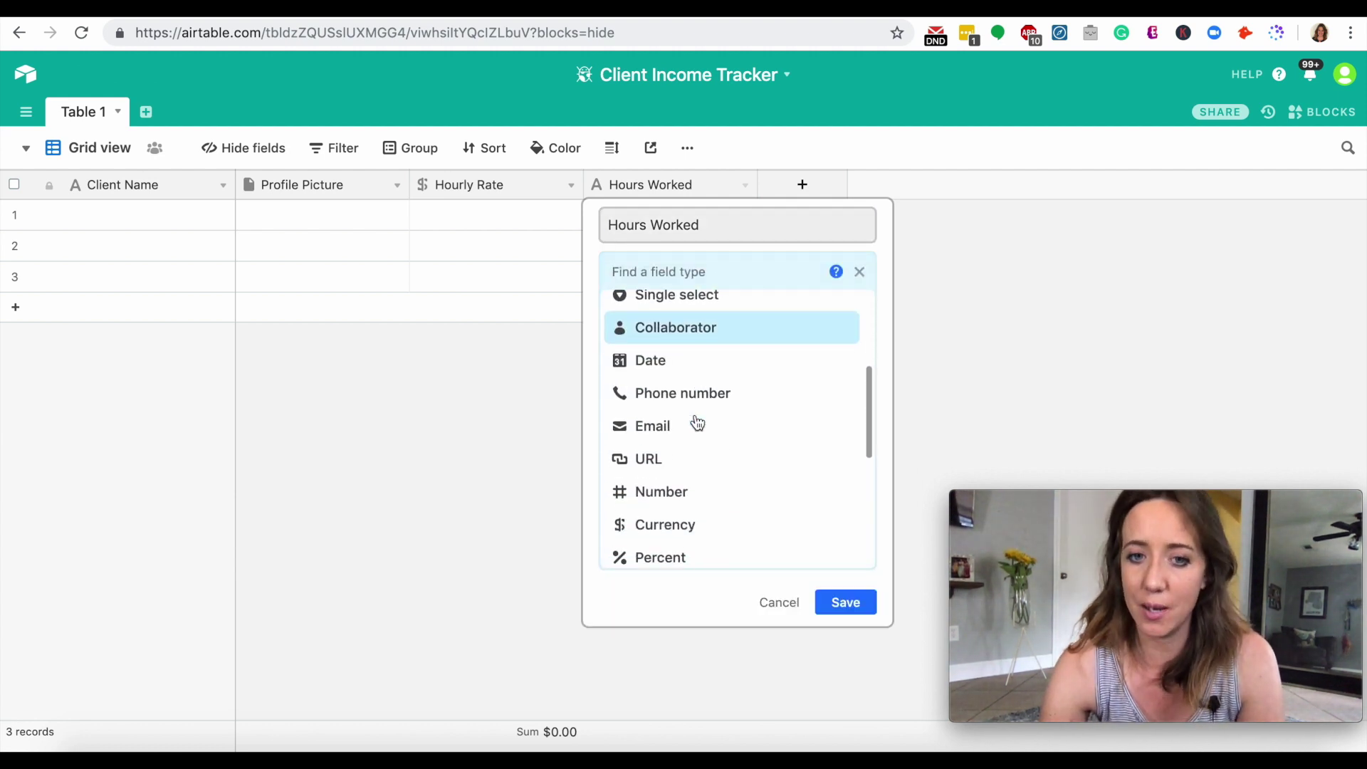
{"action": "left_click", "coordinate": [694, 433]}
{"action": "left_click", "coordinate": [683, 426]}
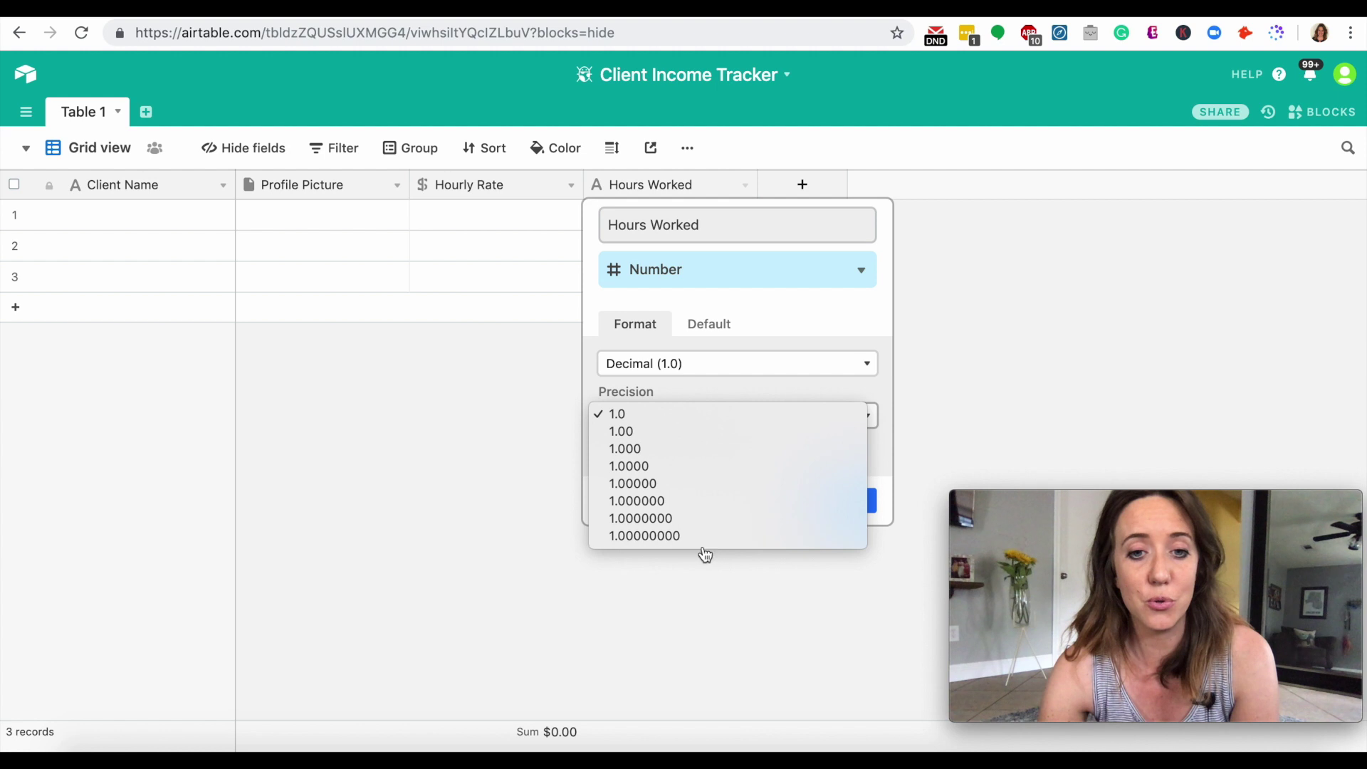
{"action": "left_click", "coordinate": [564, 452]}
{"action": "left_click", "coordinate": [864, 498]}
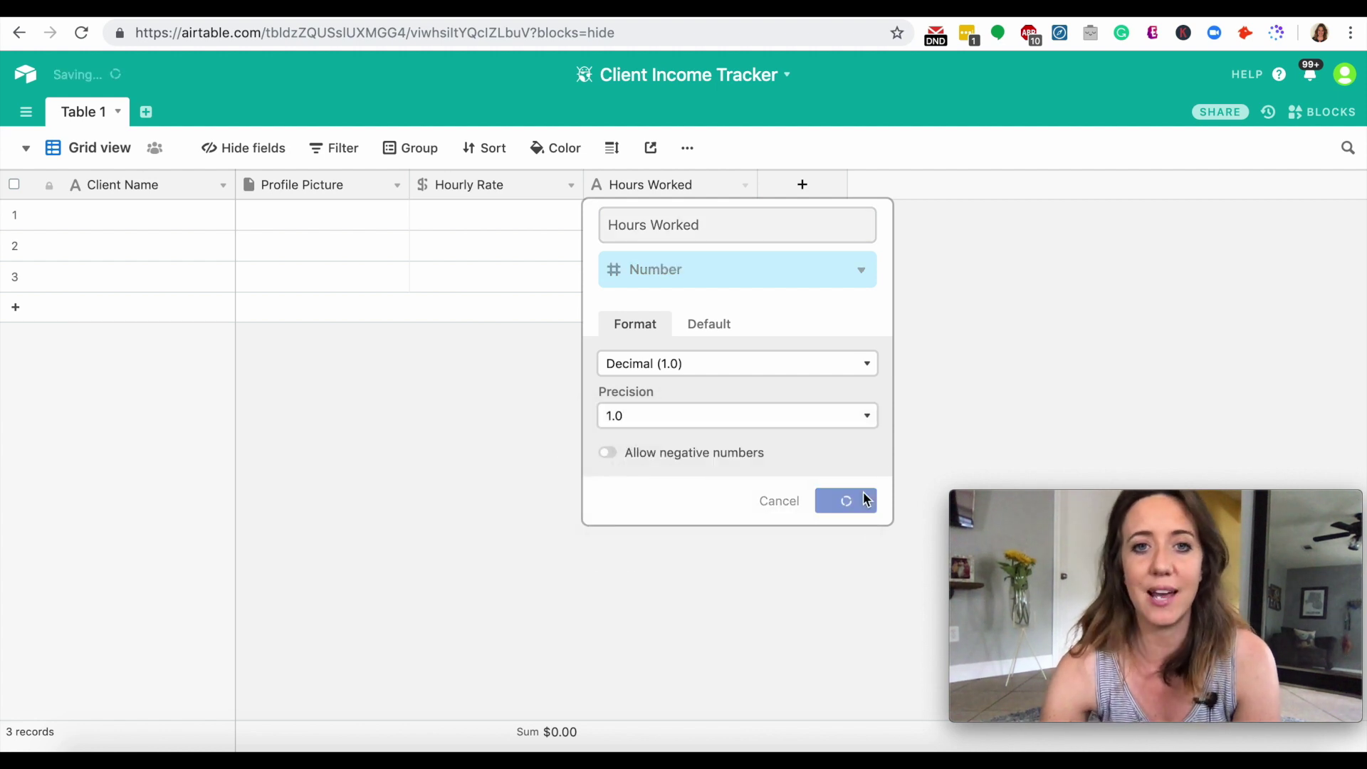
Step: Add a single line text field named Payment Owed after Hours Worked
{"action": "left_click", "coordinate": [803, 185]}
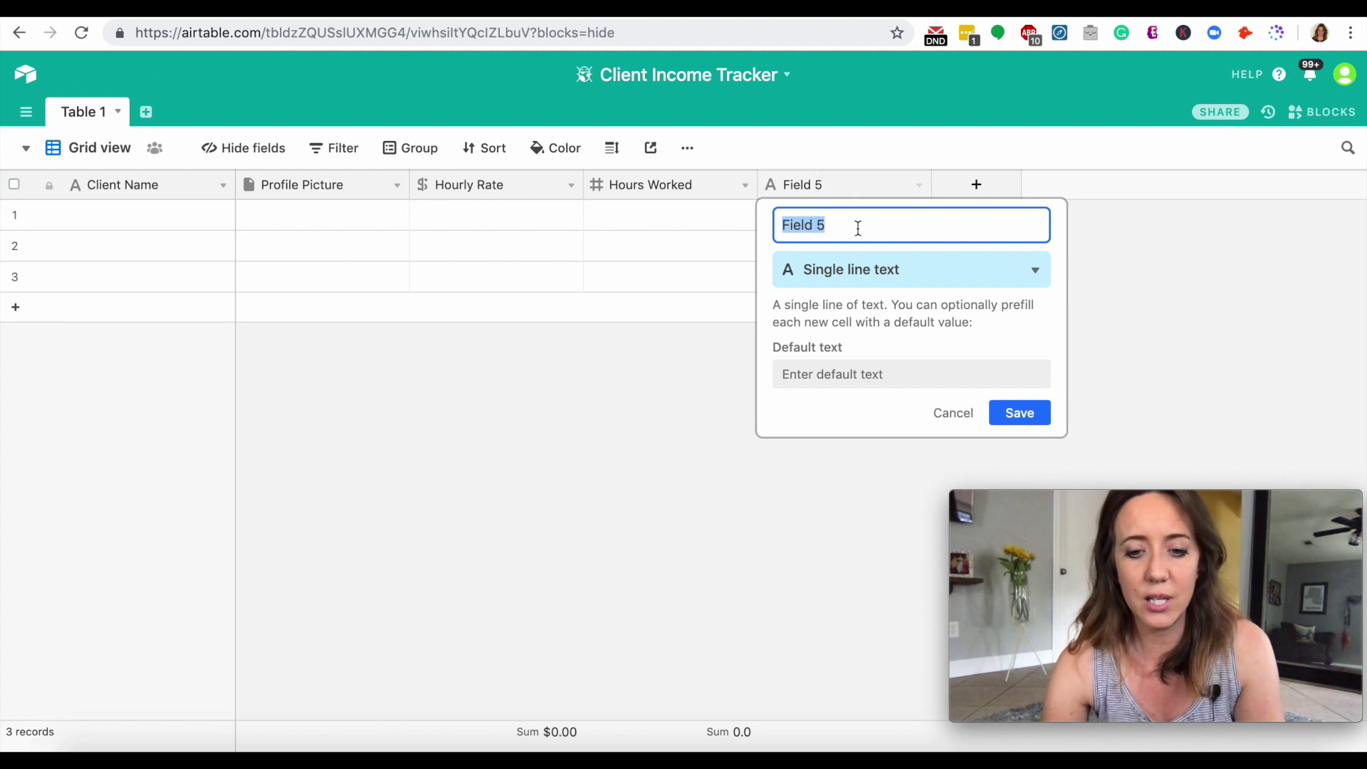
{"action": "type", "text": "Pay"}
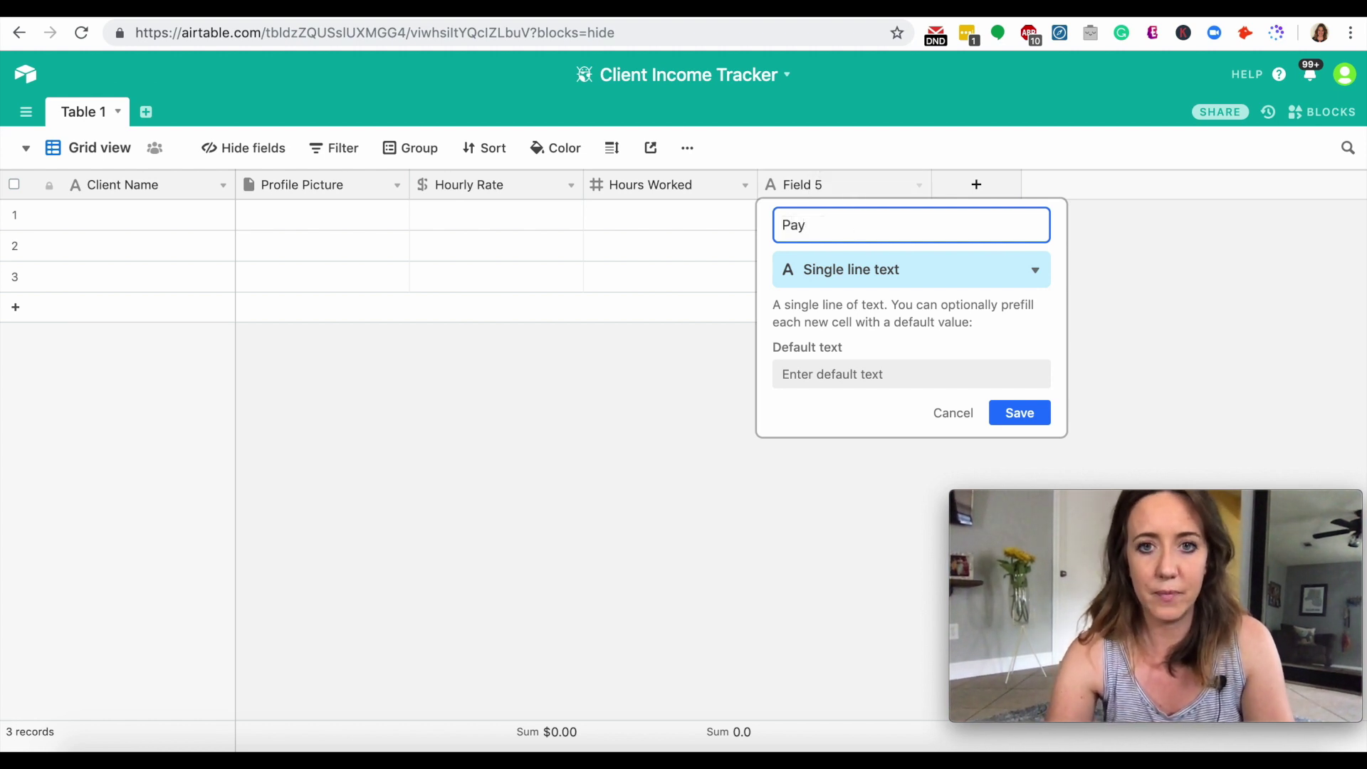
{"action": "type", "text": "ment Owed"}
{"action": "key", "text": "Return"}
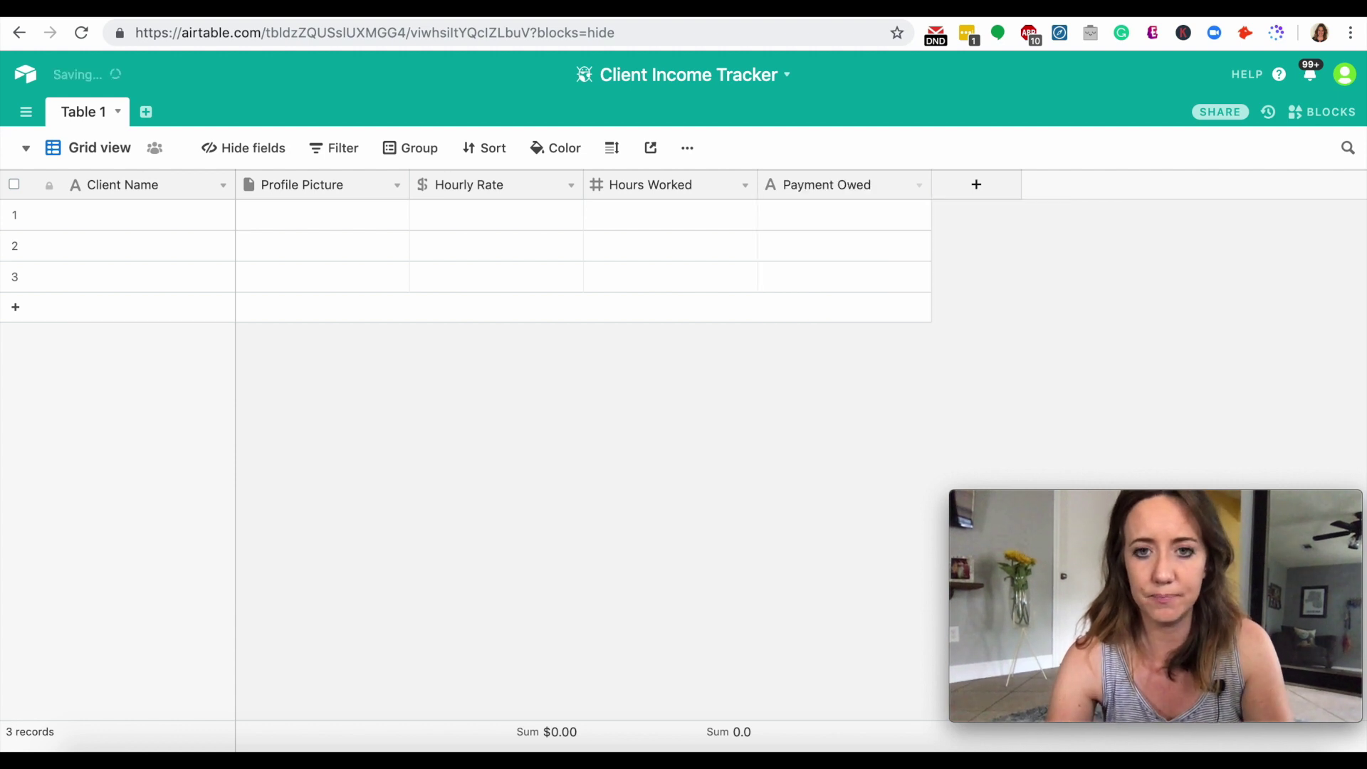
Step: Change the Payment Owed field's type to Date and save the change
{"action": "left_click", "coordinate": [908, 219]}
{"action": "left_click", "coordinate": [919, 185]}
{"action": "left_click", "coordinate": [860, 216]}
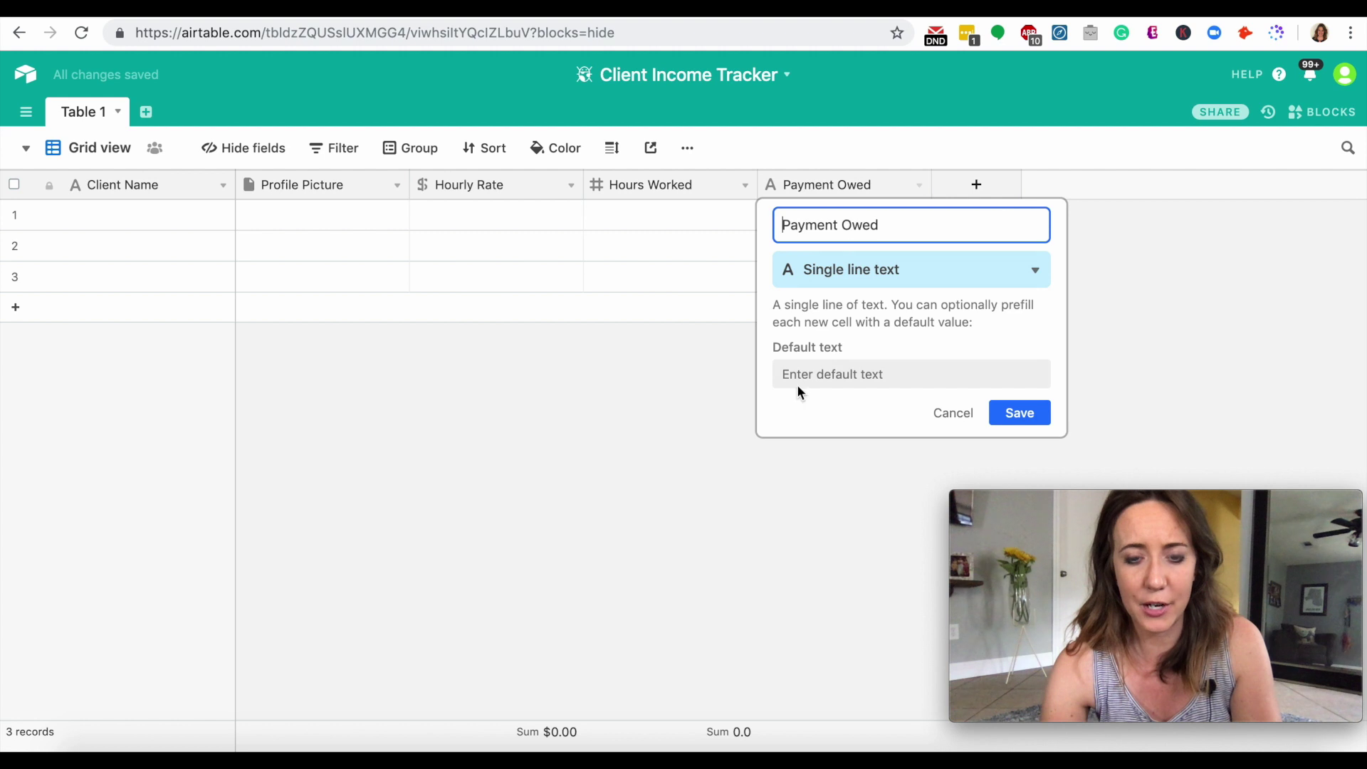
{"action": "left_click", "coordinate": [869, 279]}
{"action": "scroll", "coordinate": [847, 389], "scroll_direction": "down", "scroll_amount": 5}
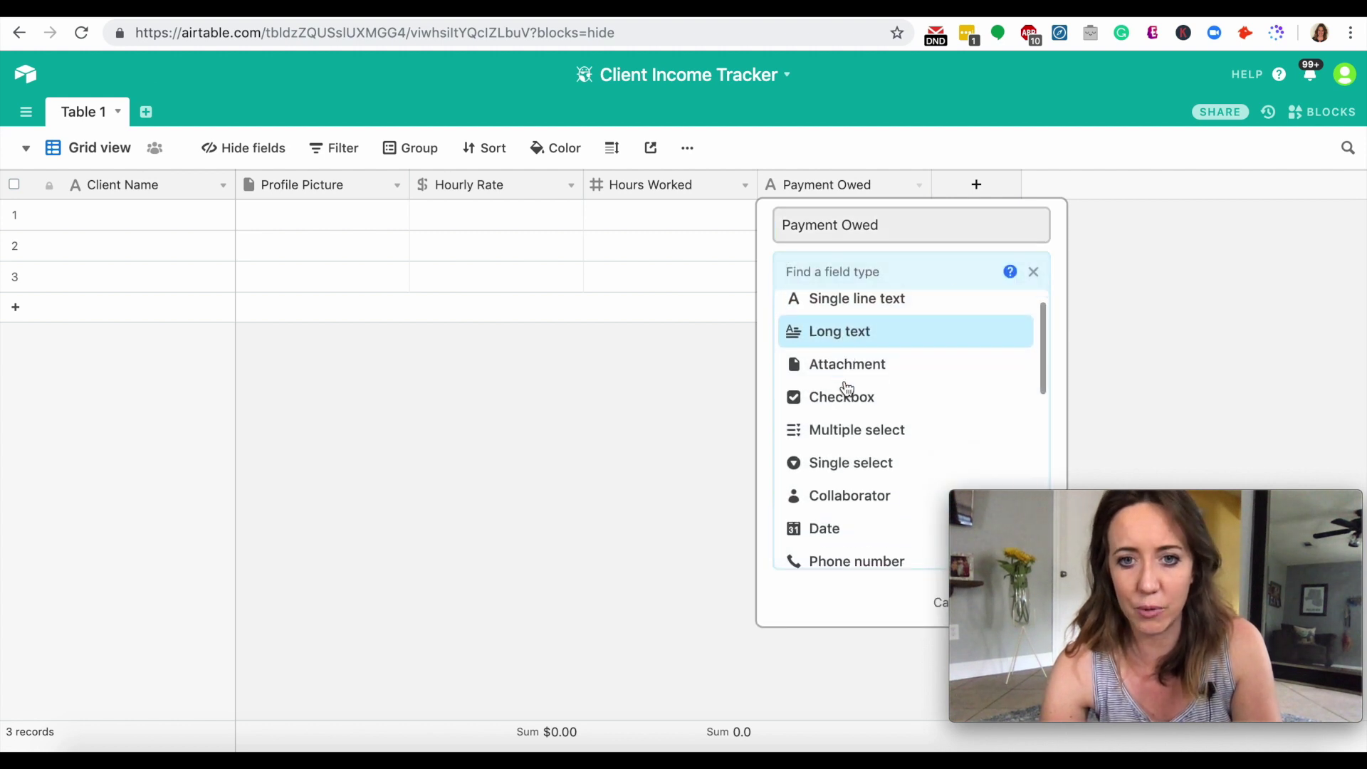
{"action": "left_click", "coordinate": [846, 390]}
{"action": "left_click", "coordinate": [1008, 447]}
Step: Add a single line text field named Paid after Payment Owed
{"action": "left_click", "coordinate": [1002, 183]}
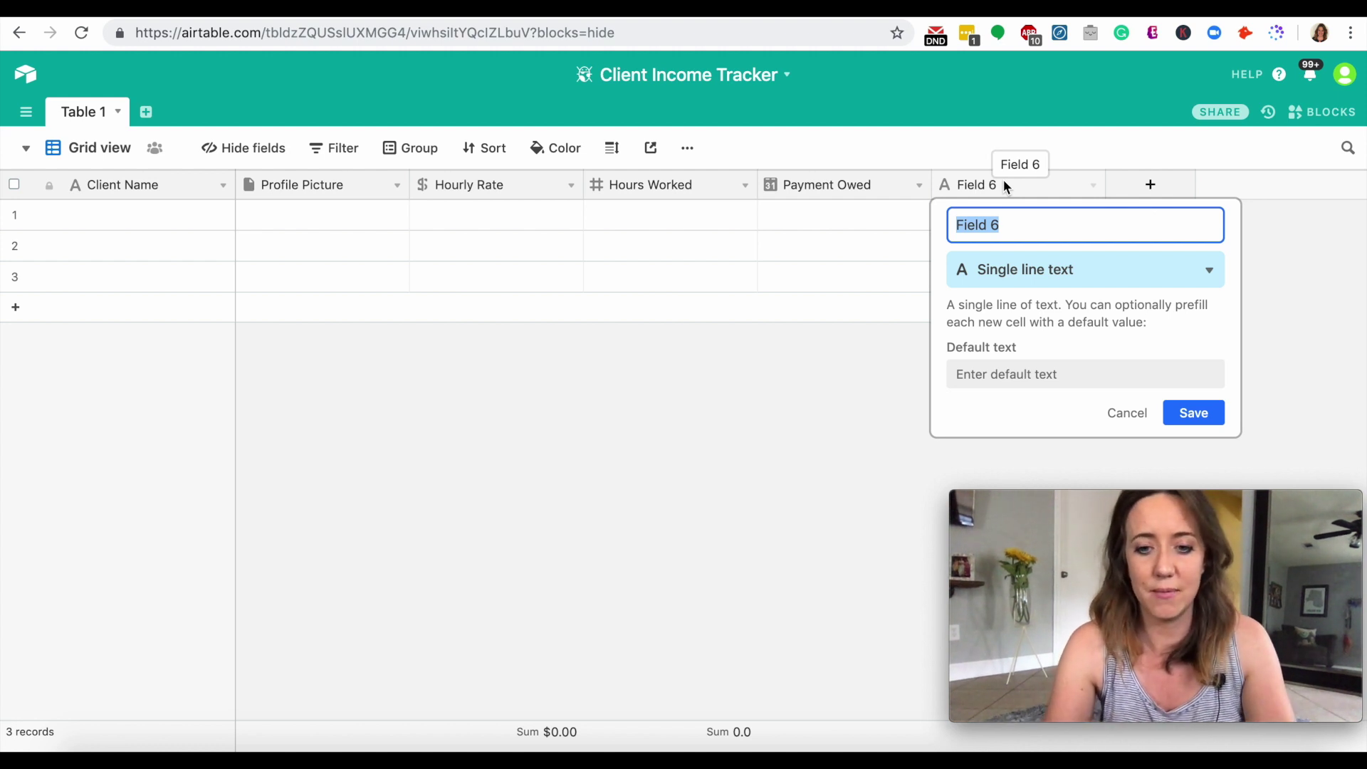
{"action": "type", "text": "Paid"}
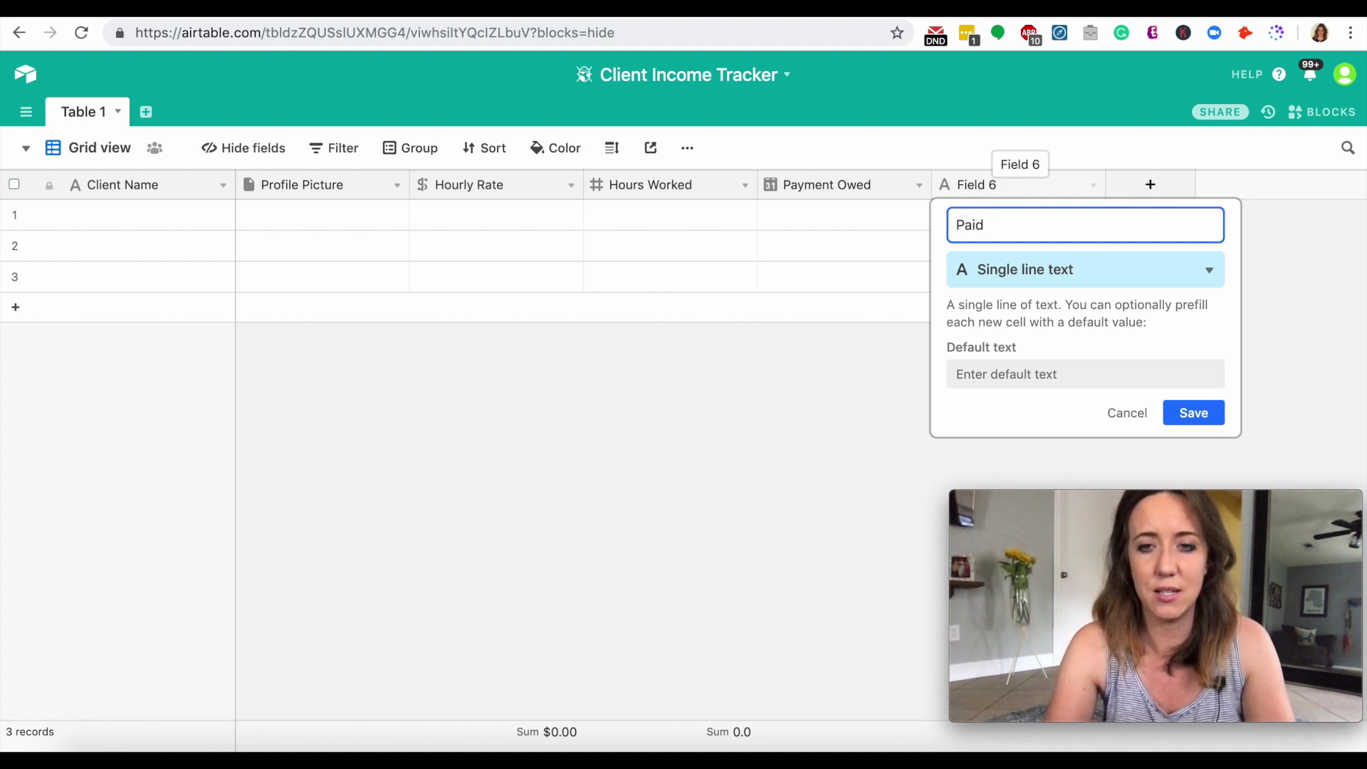
{"action": "key", "text": "Return"}
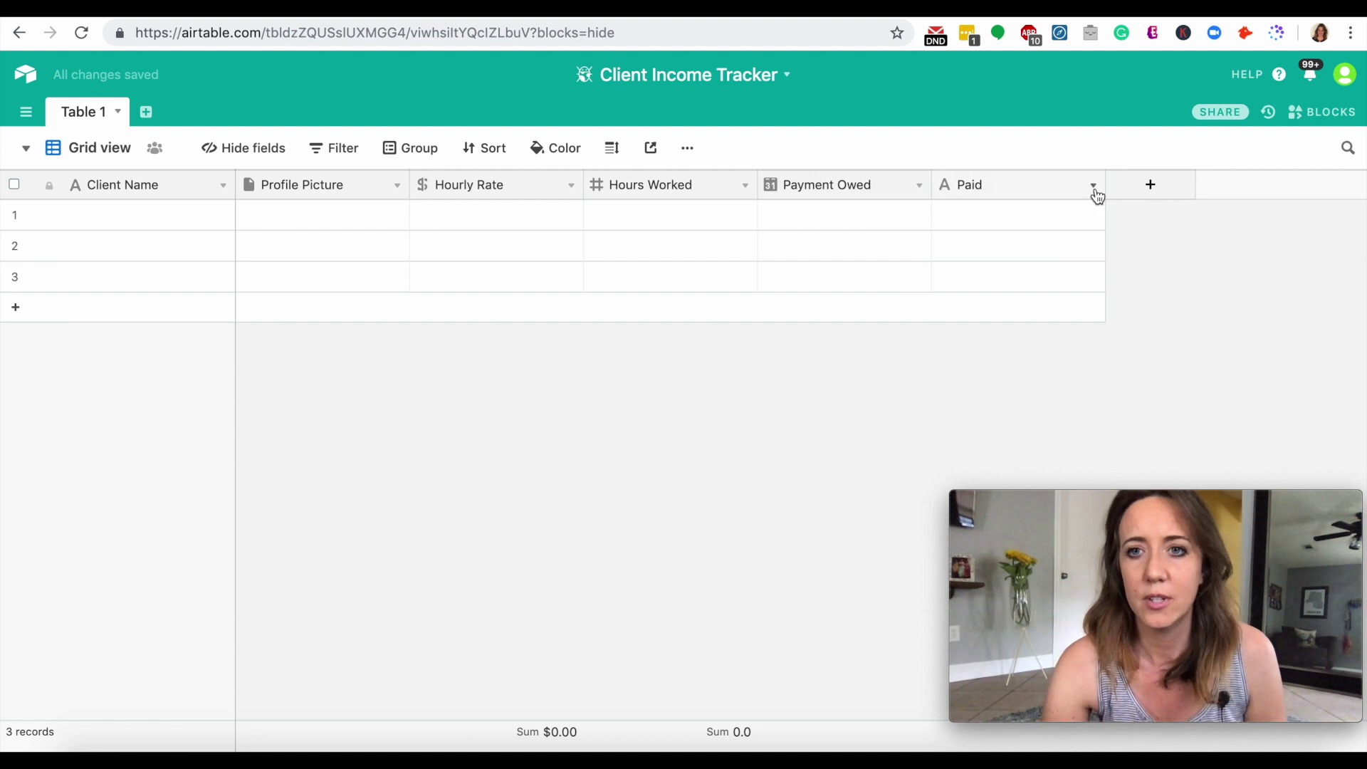
Step: Rename the Paid field to Status
{"action": "left_click", "coordinate": [1093, 186]}
{"action": "left_click", "coordinate": [984, 189]}
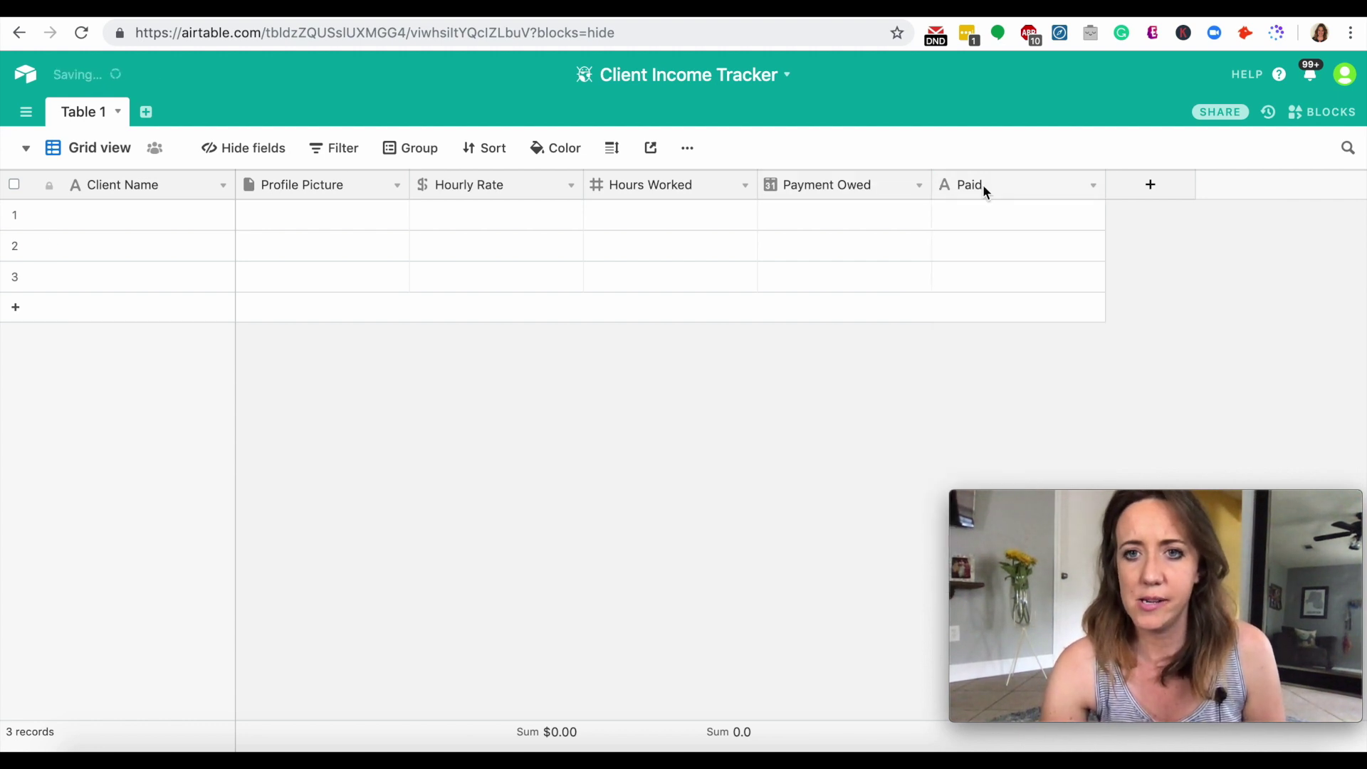
{"action": "left_click", "coordinate": [982, 185]}
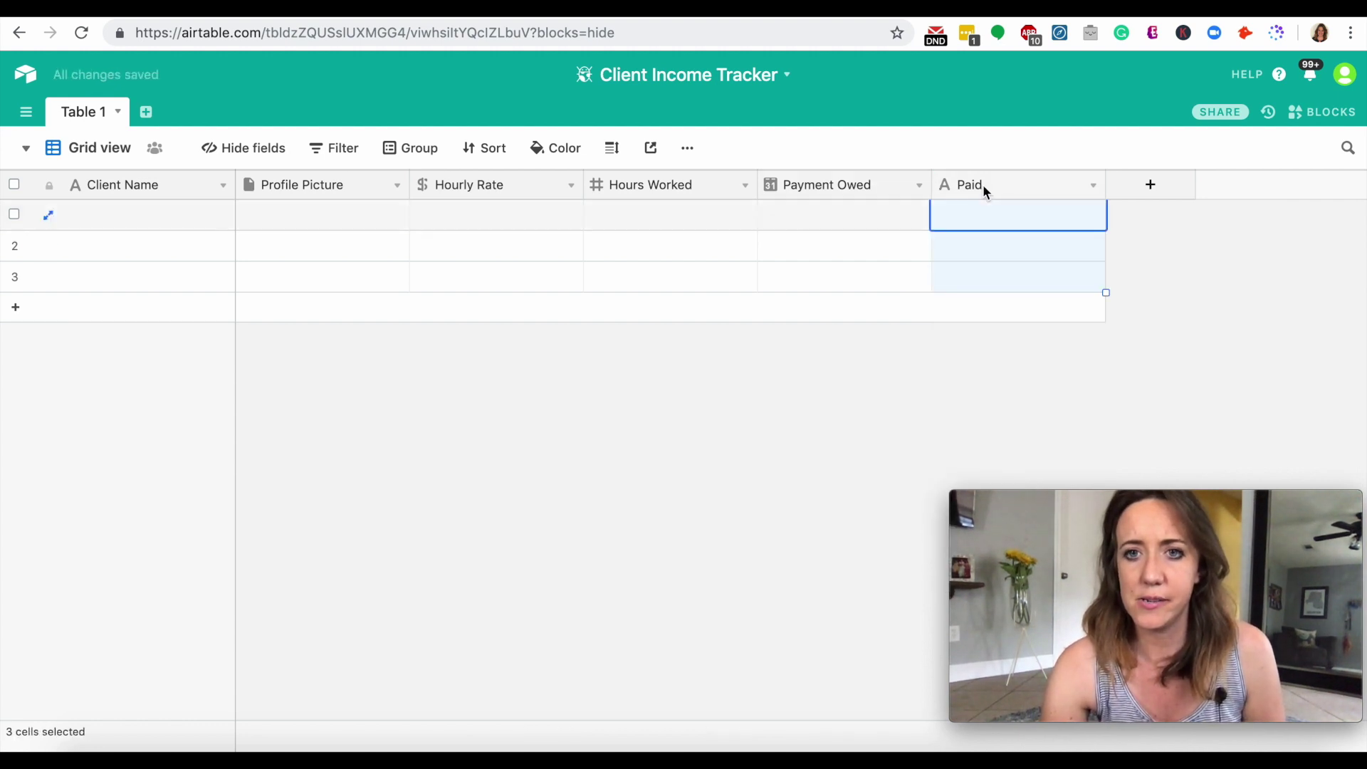
{"action": "left_click", "coordinate": [1095, 187]}
{"action": "left_click", "coordinate": [1048, 251]}
{"action": "type", "text": "Status"}
{"action": "key", "text": "Return"}
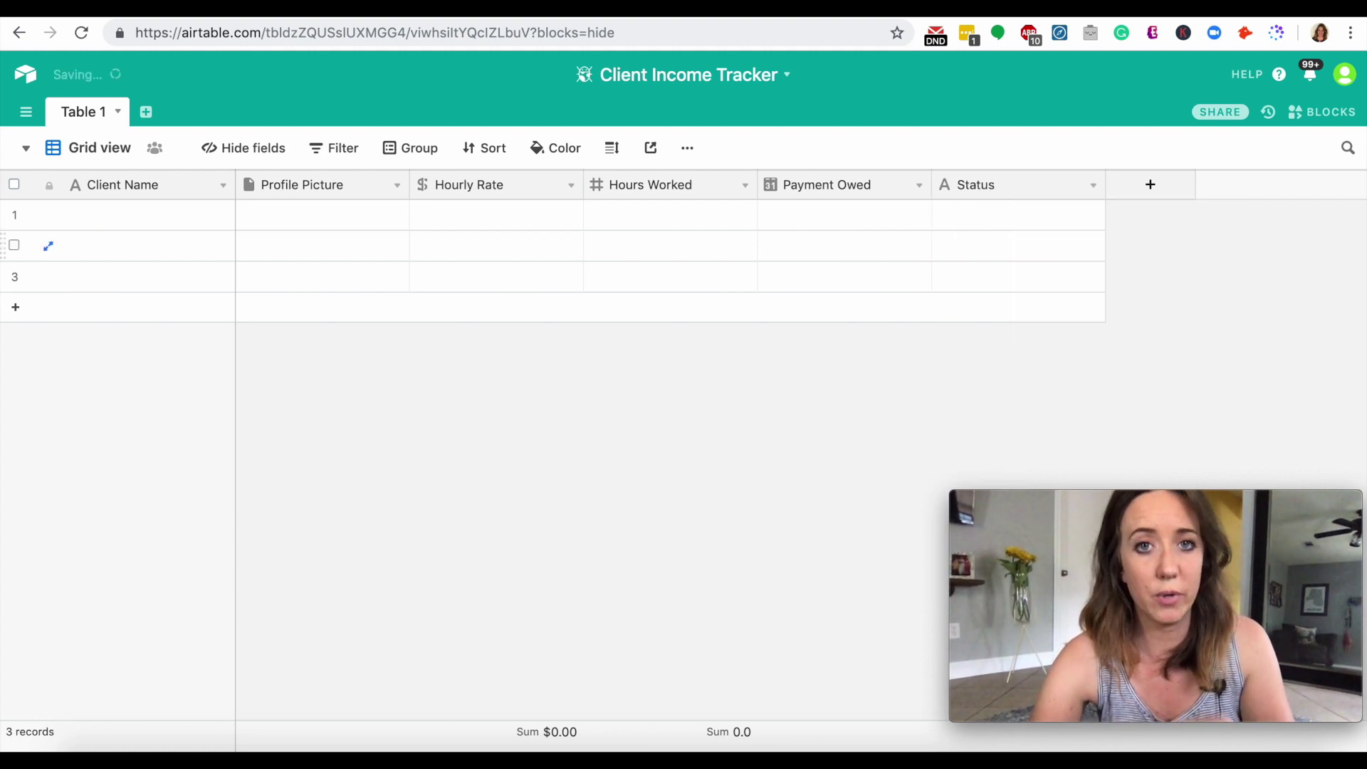
Step: Set the Status field's type to Single select
{"action": "left_click", "coordinate": [1094, 186]}
{"action": "left_click", "coordinate": [1065, 217]}
{"action": "left_click", "coordinate": [1044, 276]}
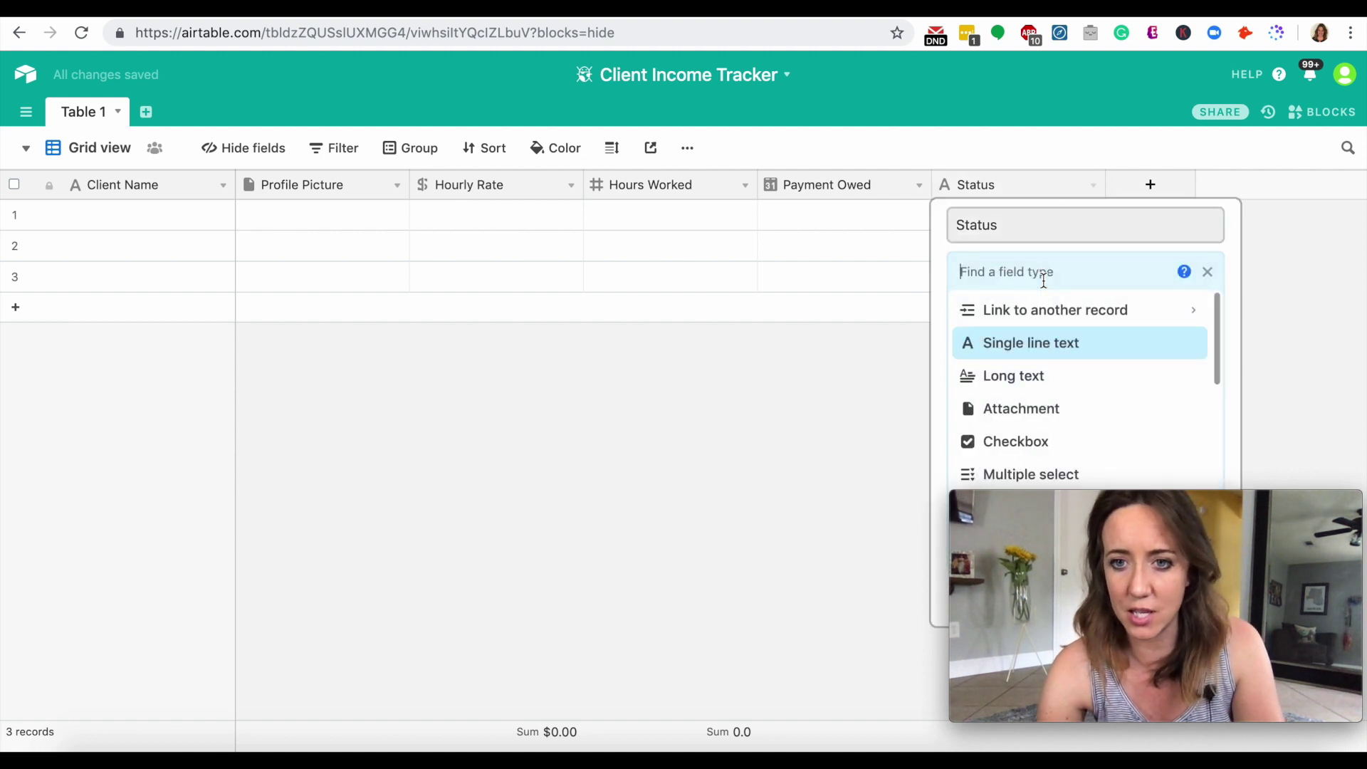
{"action": "scroll", "coordinate": [1078, 378], "scroll_direction": "down", "scroll_amount": 3}
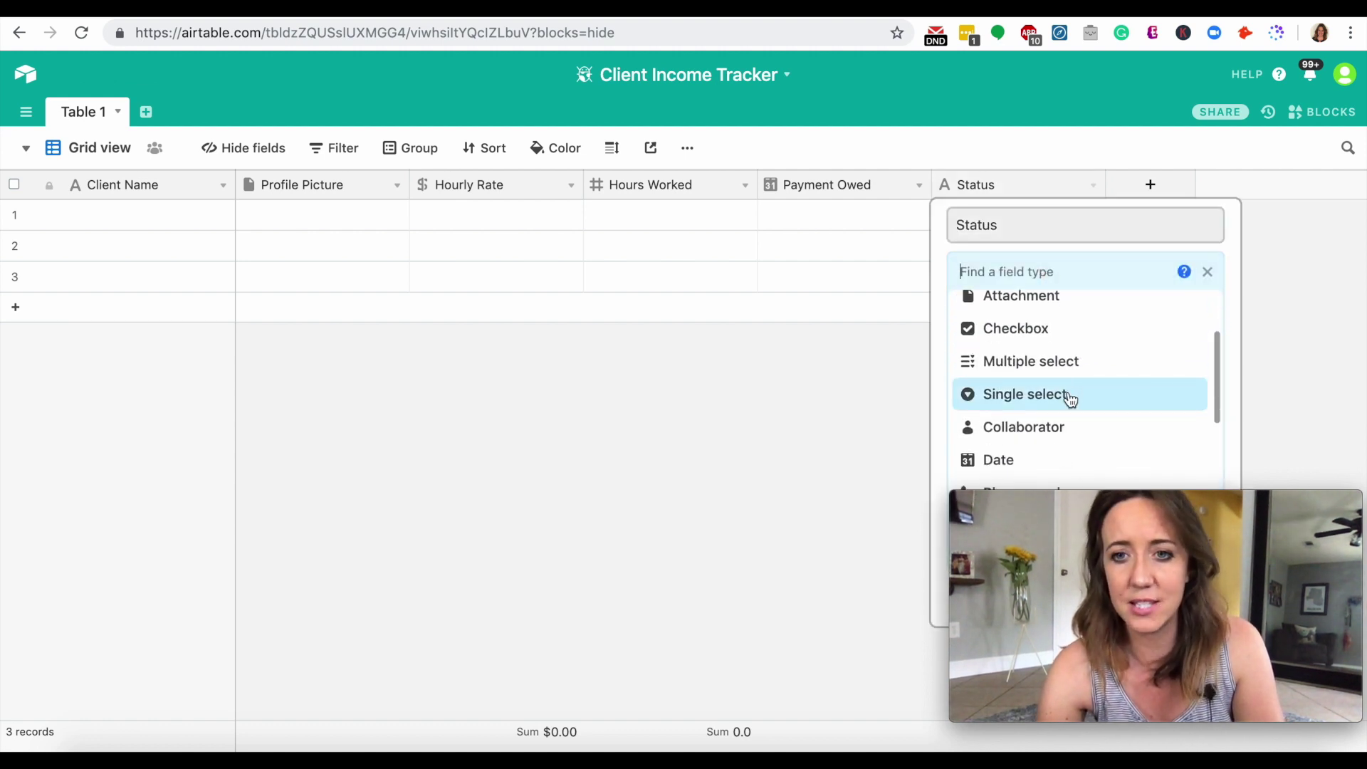
{"action": "left_click", "coordinate": [1078, 397]}
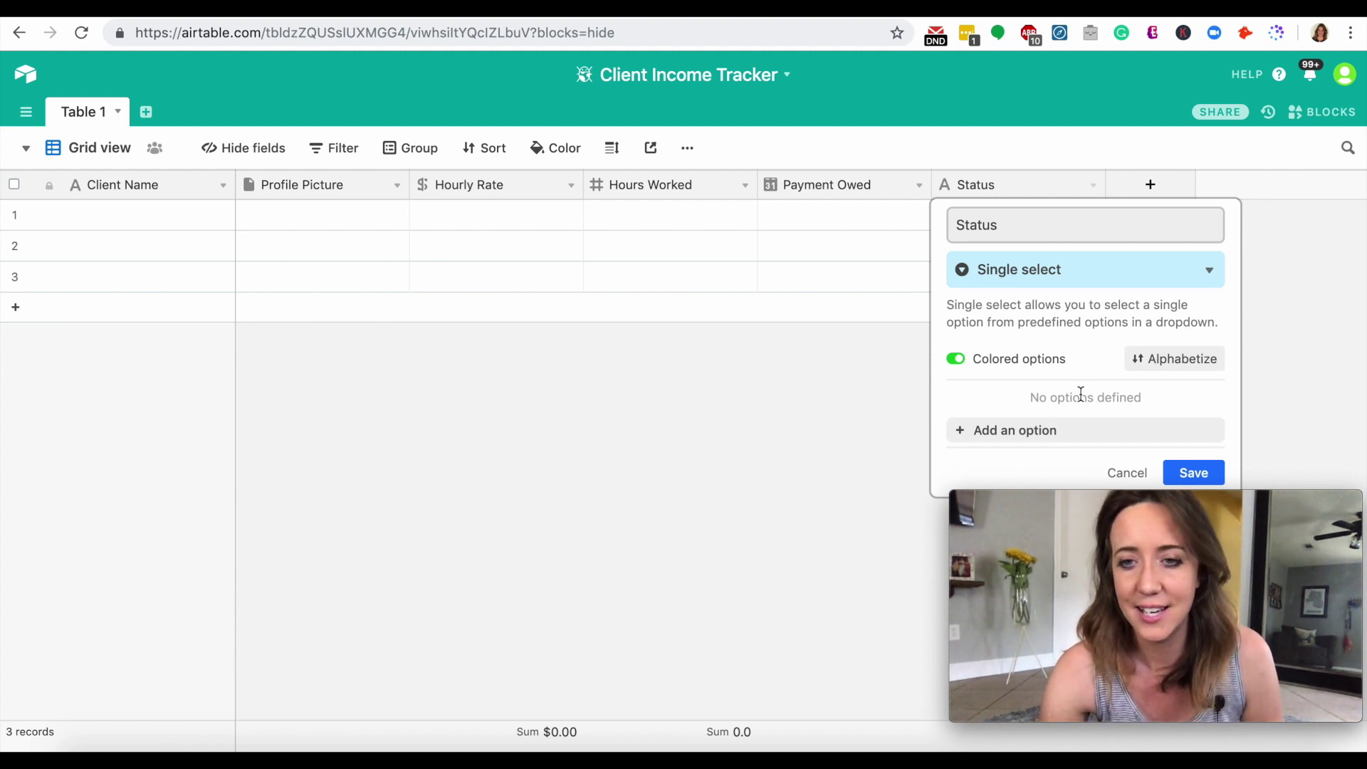
Step: Add the options Paid, Payment Sent and Owed to the Status field
{"action": "left_click", "coordinate": [1022, 437]}
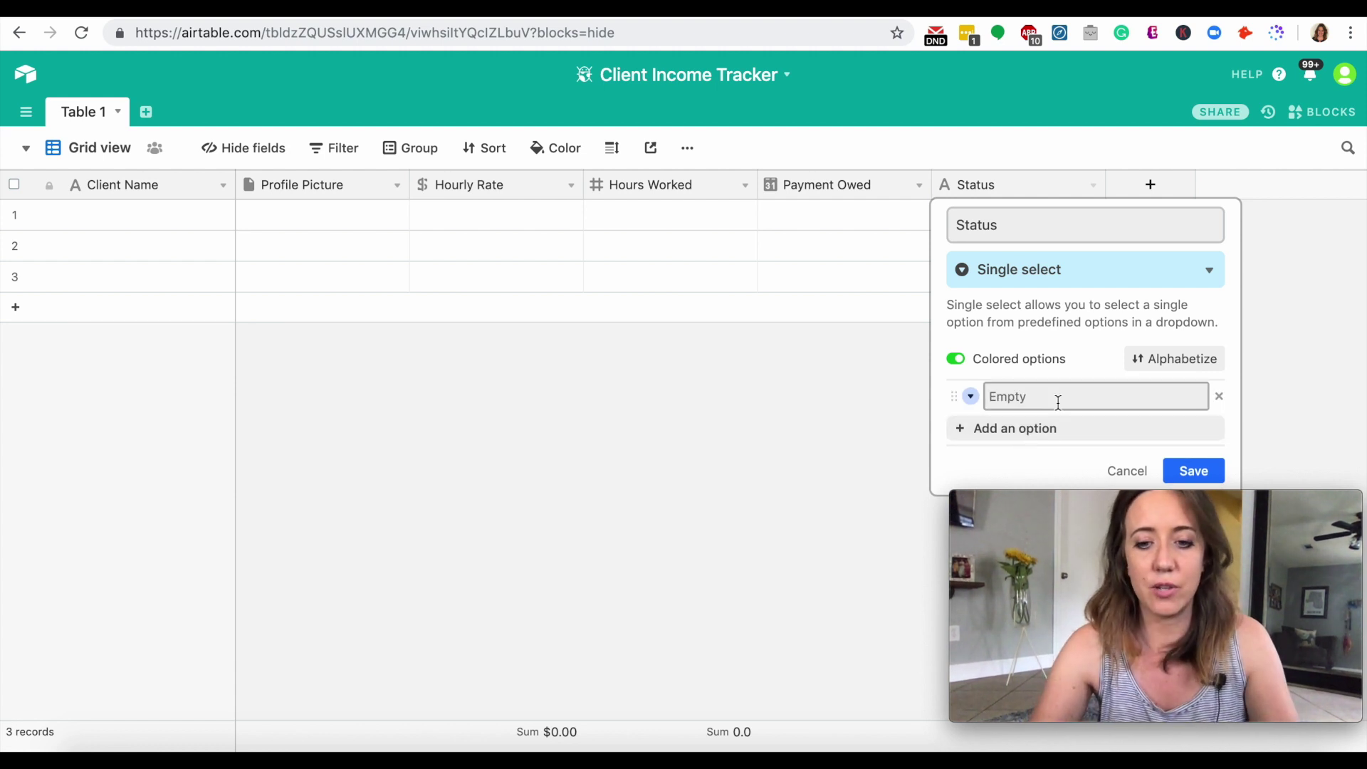
{"action": "type", "text": "P"}
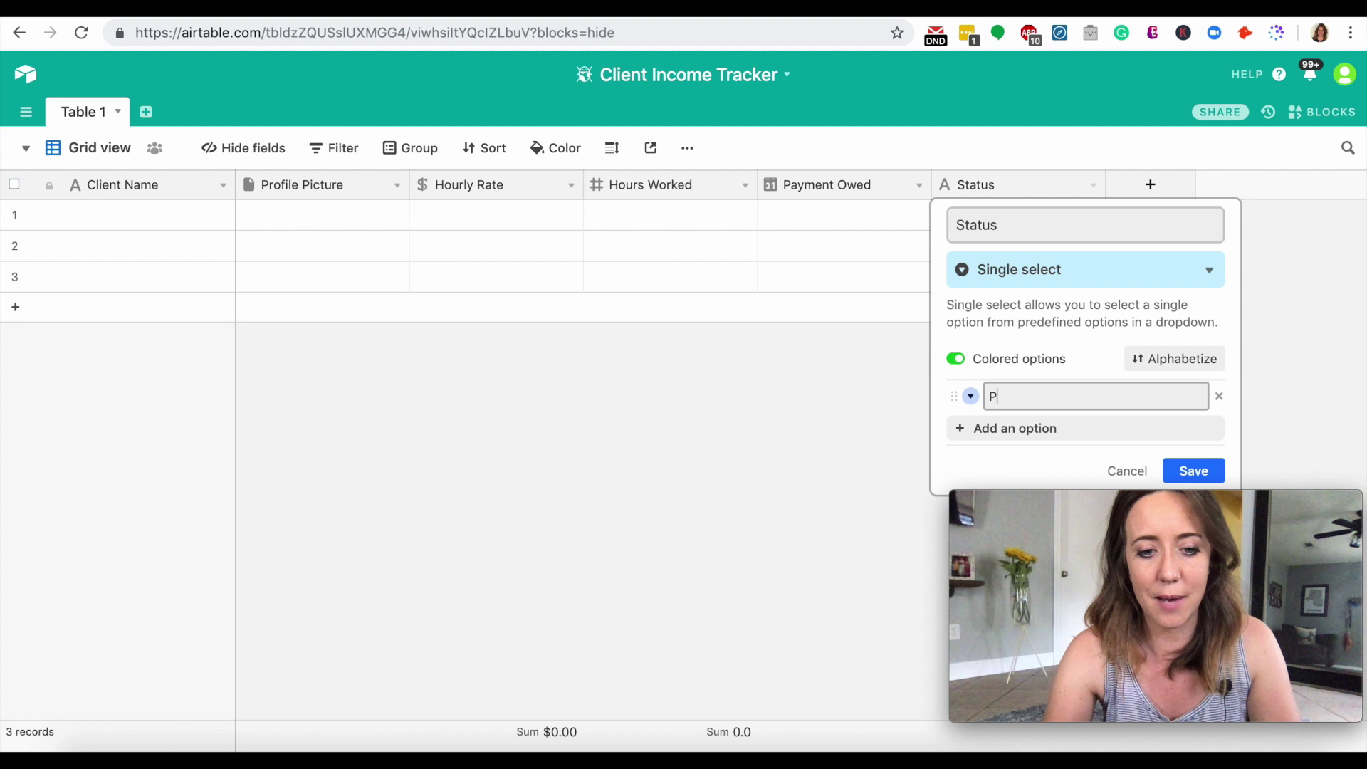
{"action": "type", "text": "aid"}
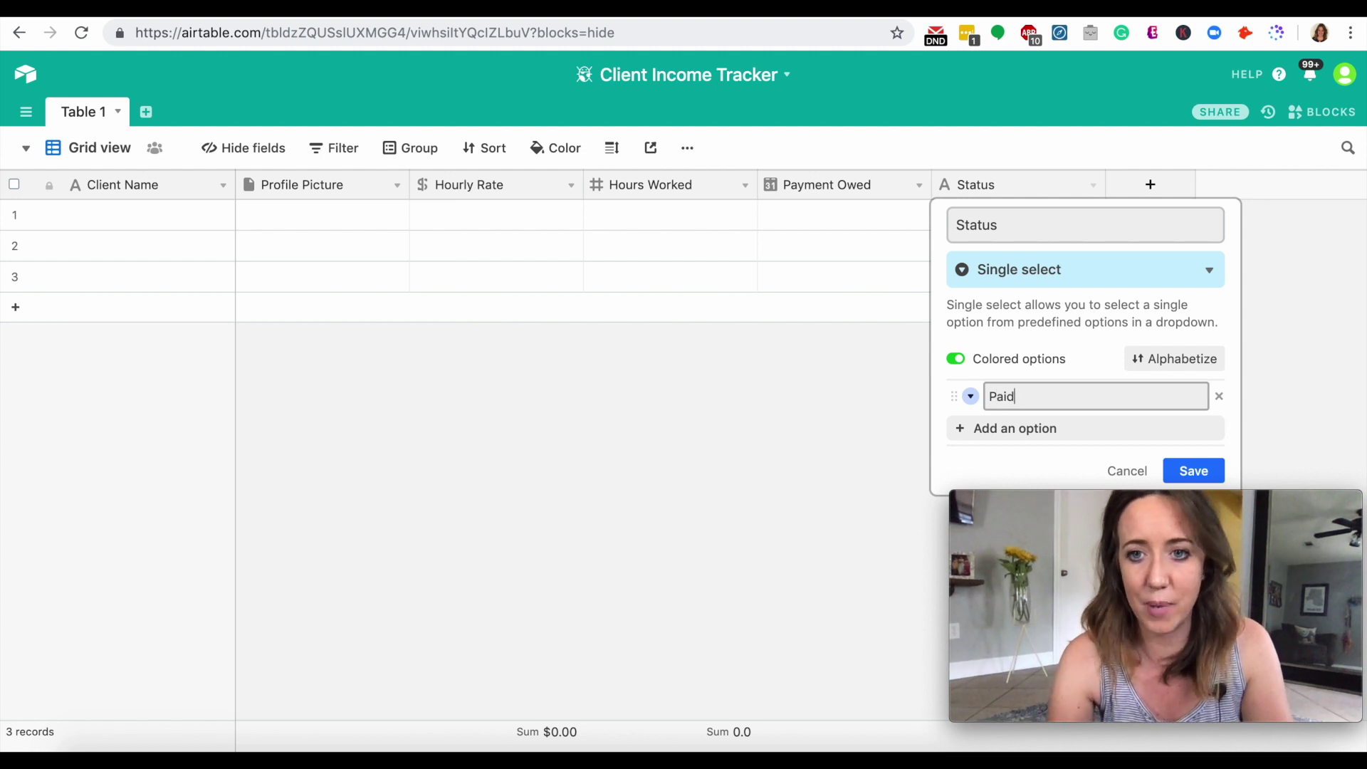
{"action": "key", "text": "Return"}
{"action": "type", "text": "Payment Sent"}
{"action": "key", "text": "Return"}
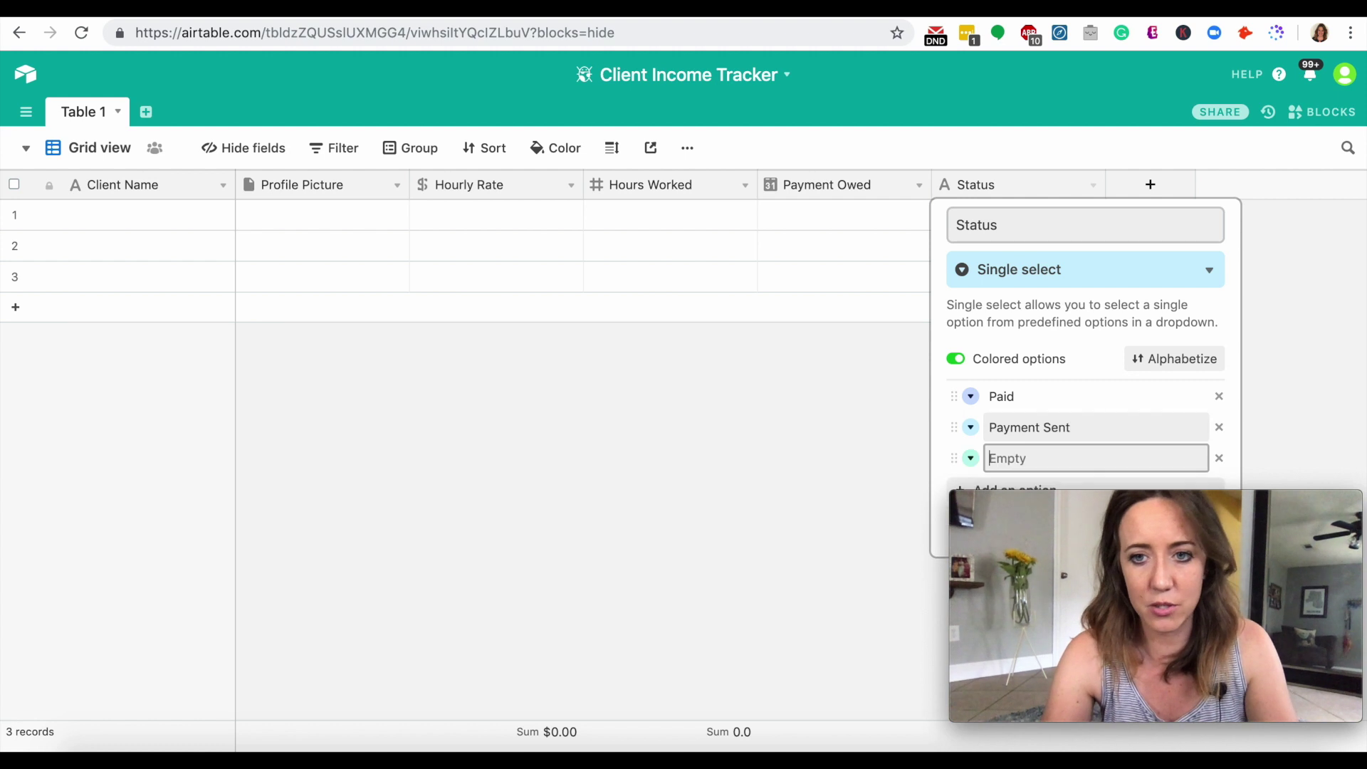
{"action": "type", "text": "Owed"}
{"action": "key", "text": "Return"}
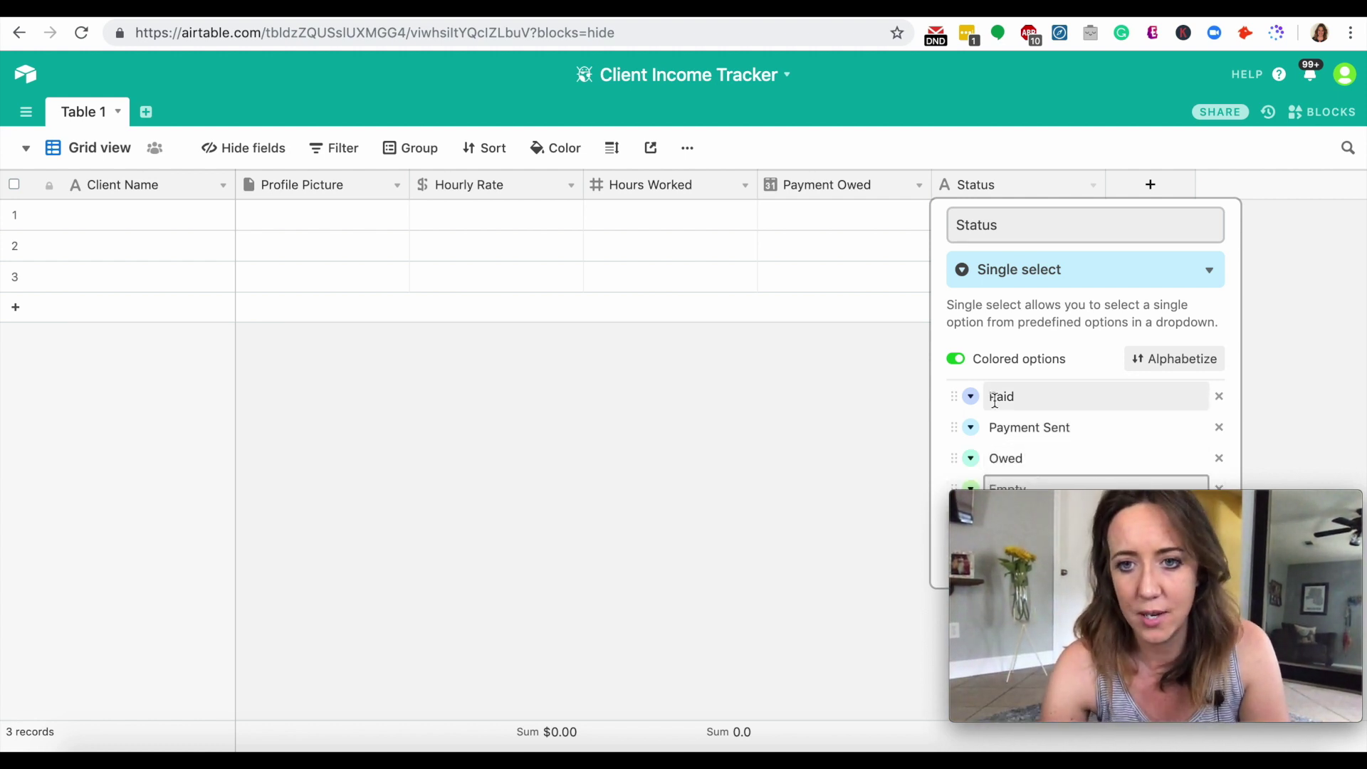
Step: Color the Status options teal for Paid, yellow for Payment Sent and light red for Owed, and save the field
{"action": "left_click", "coordinate": [971, 396]}
{"action": "left_click", "coordinate": [1013, 458]}
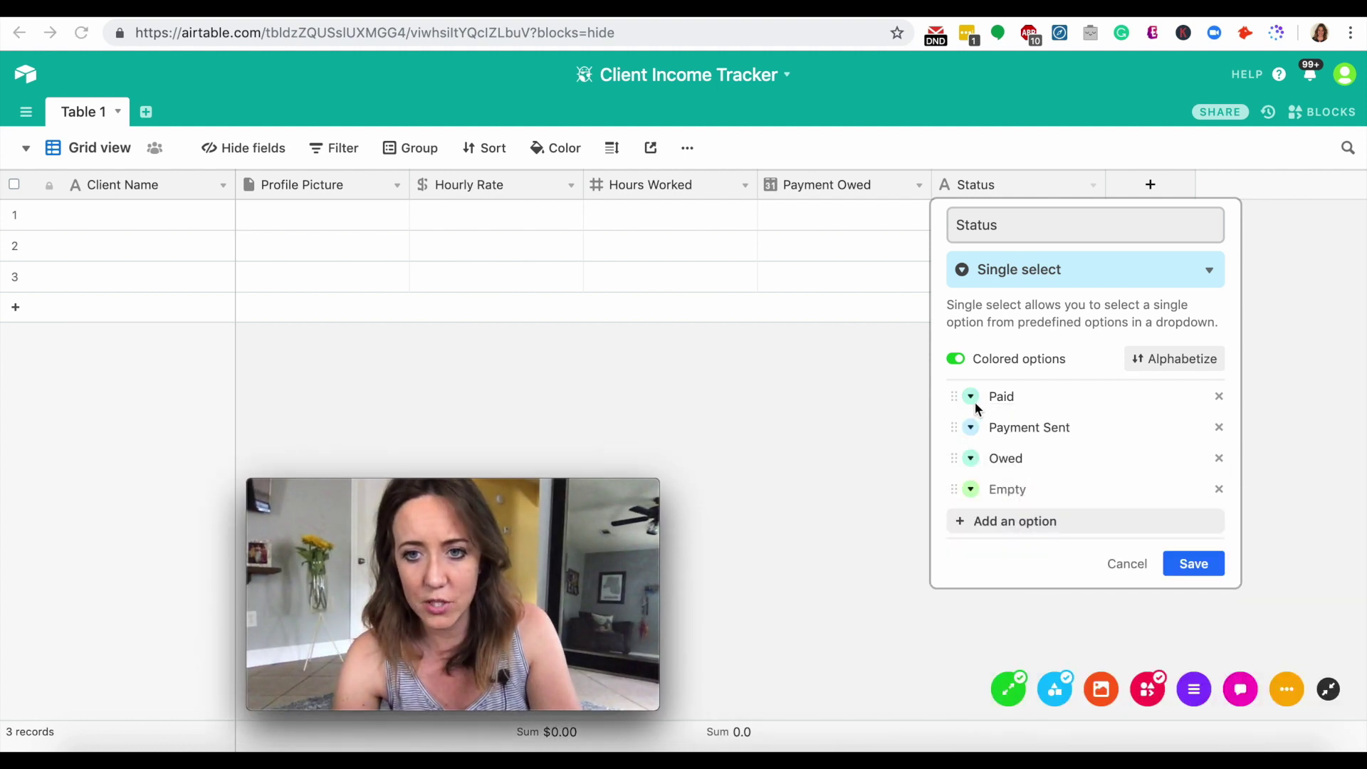
{"action": "left_click", "coordinate": [970, 427]}
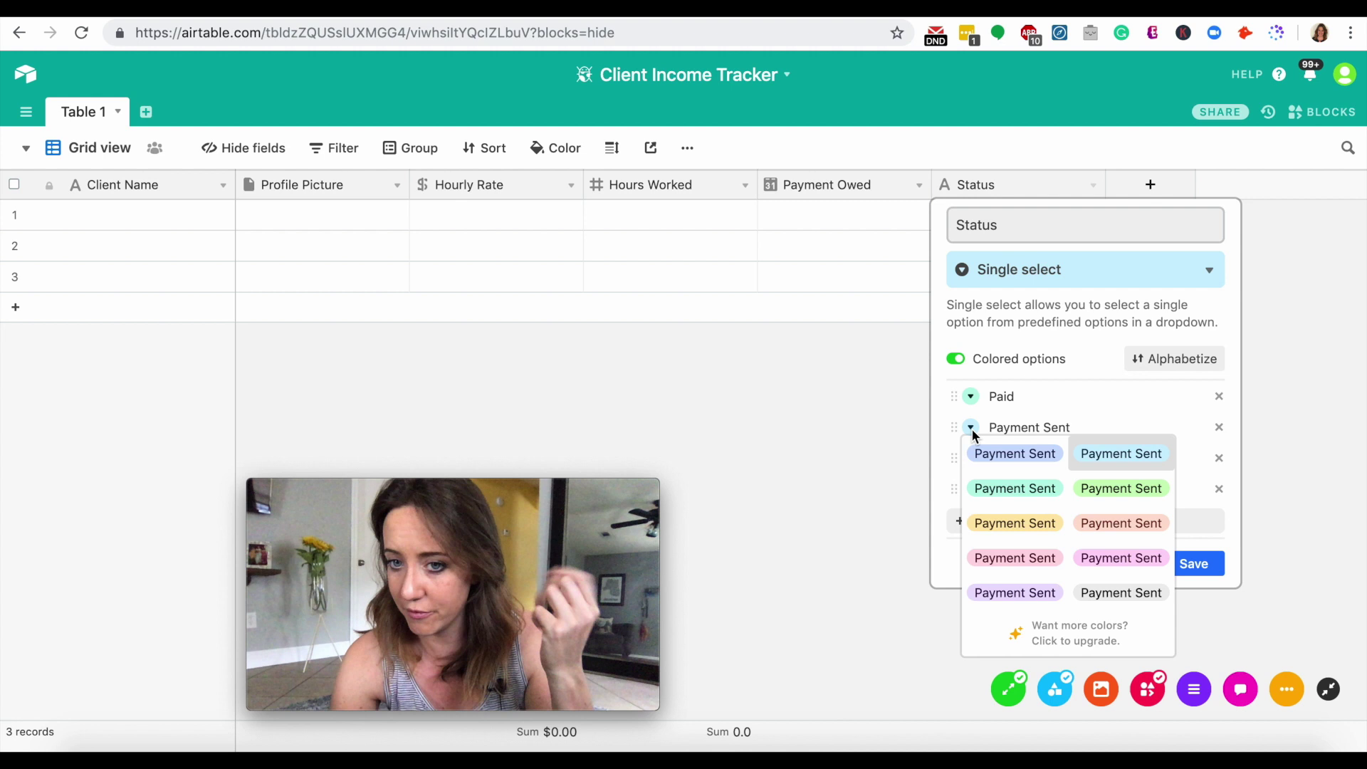
{"action": "left_click", "coordinate": [1003, 523]}
{"action": "left_click", "coordinate": [971, 458]}
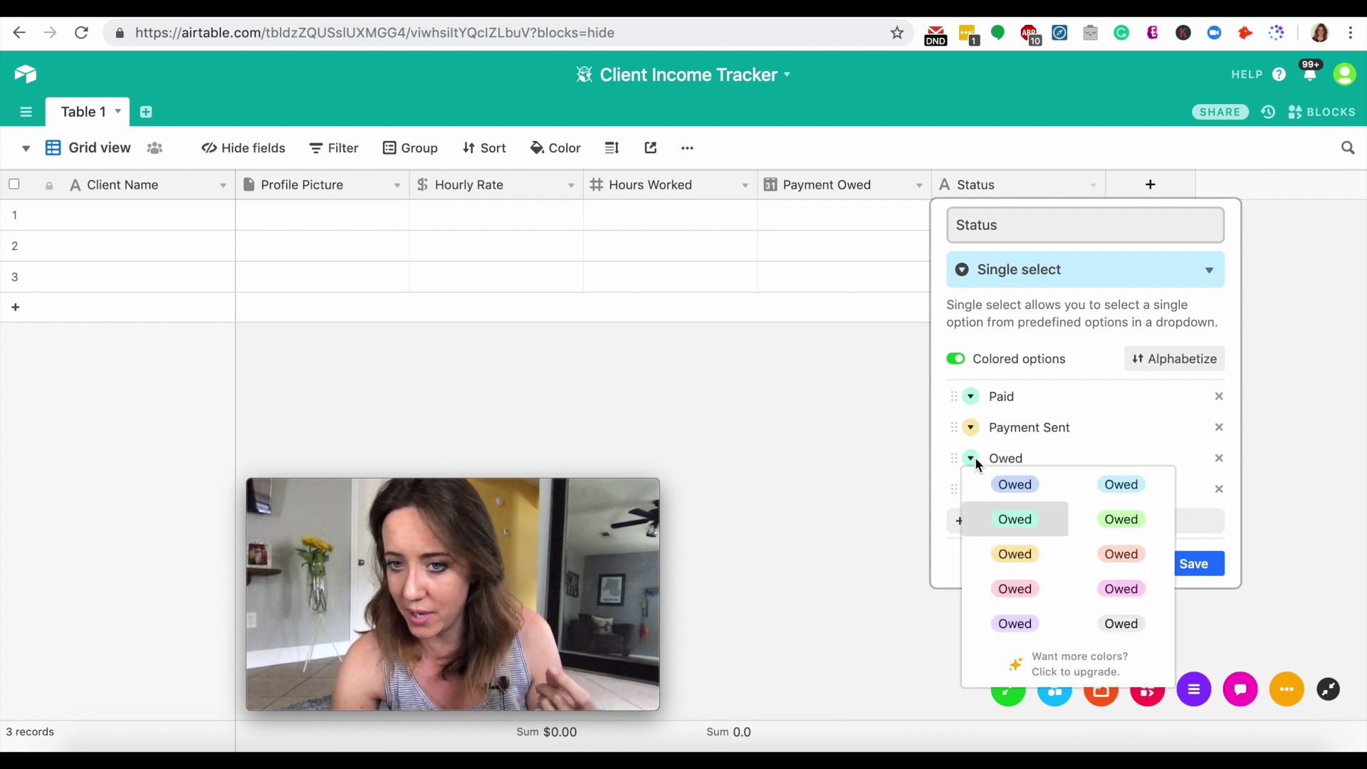
{"action": "left_click", "coordinate": [1012, 590]}
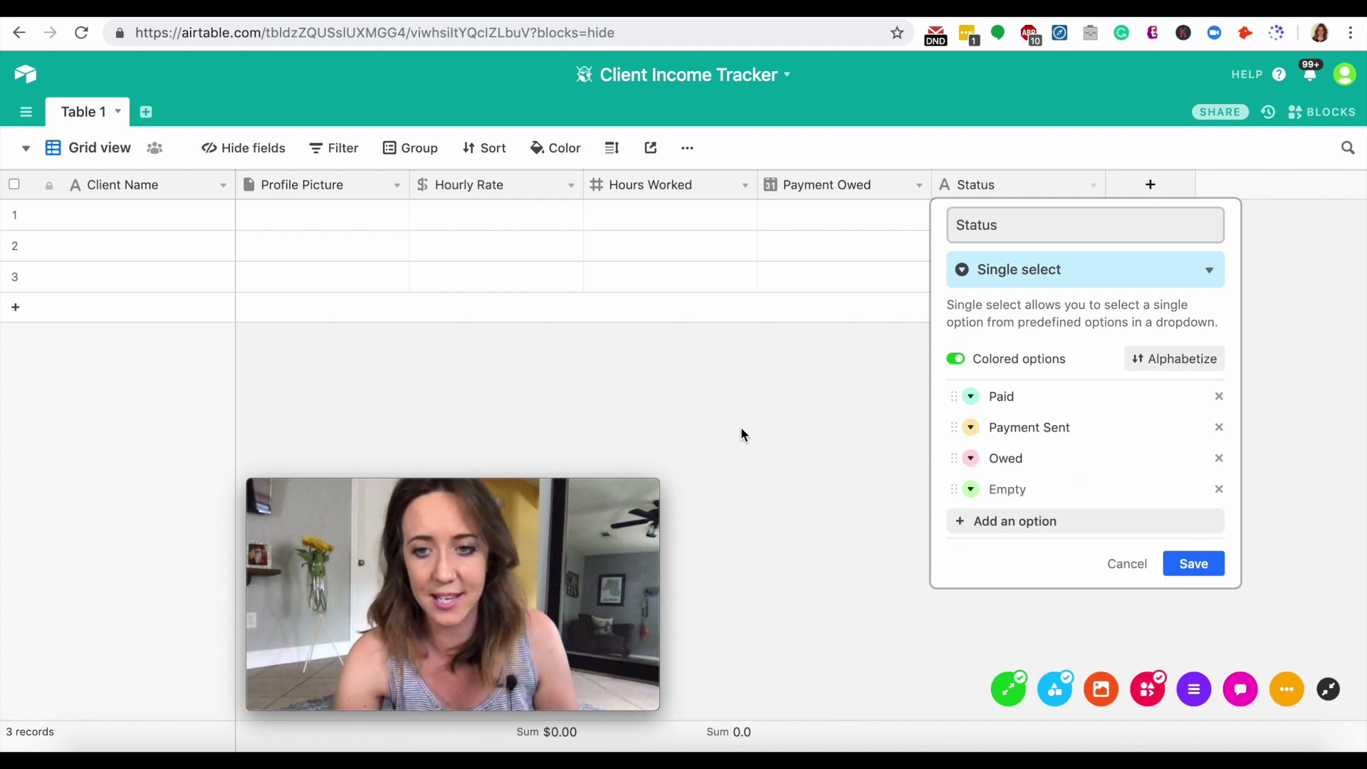
{"action": "left_click", "coordinate": [1194, 563]}
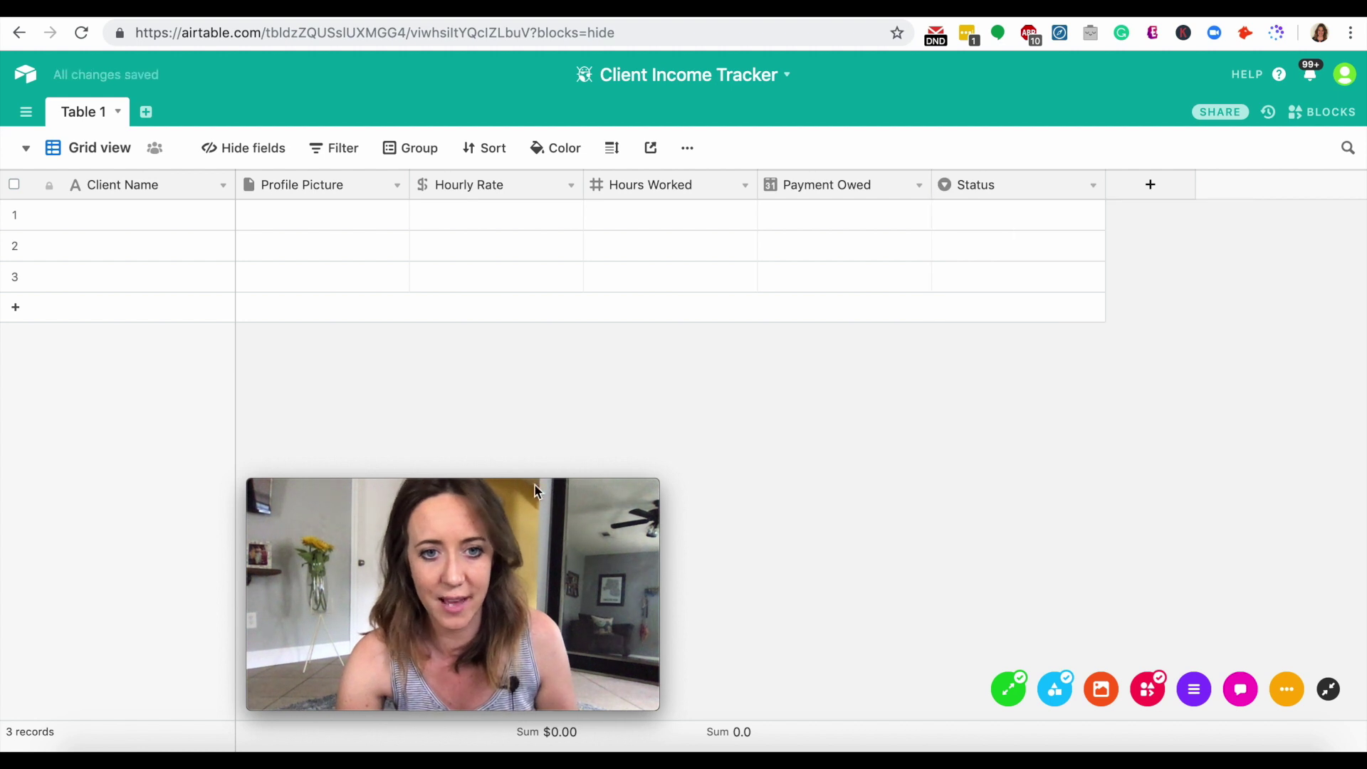
Step: Enter Thor, Hawkeye and Iron Man as the client names of the three records
{"action": "left_click", "coordinate": [141, 218]}
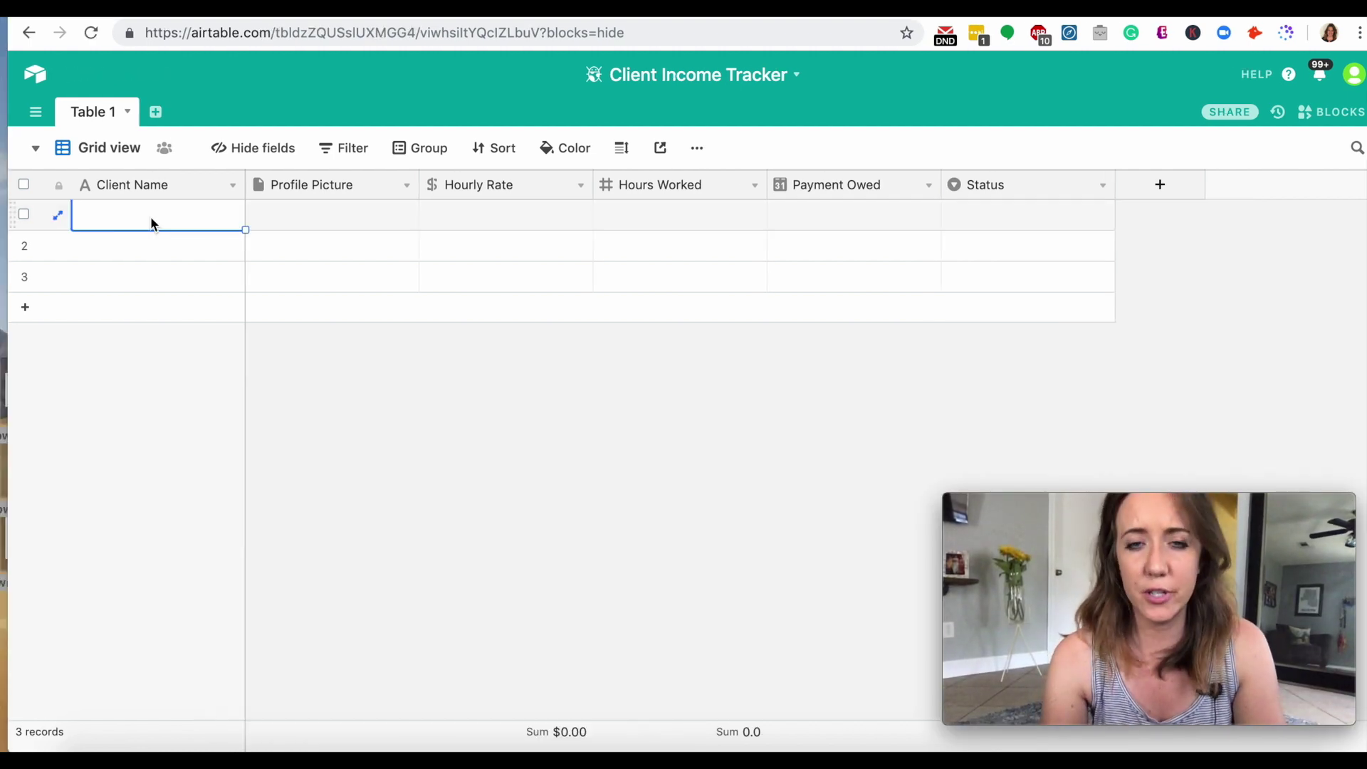
{"action": "type", "text": "Thor"}
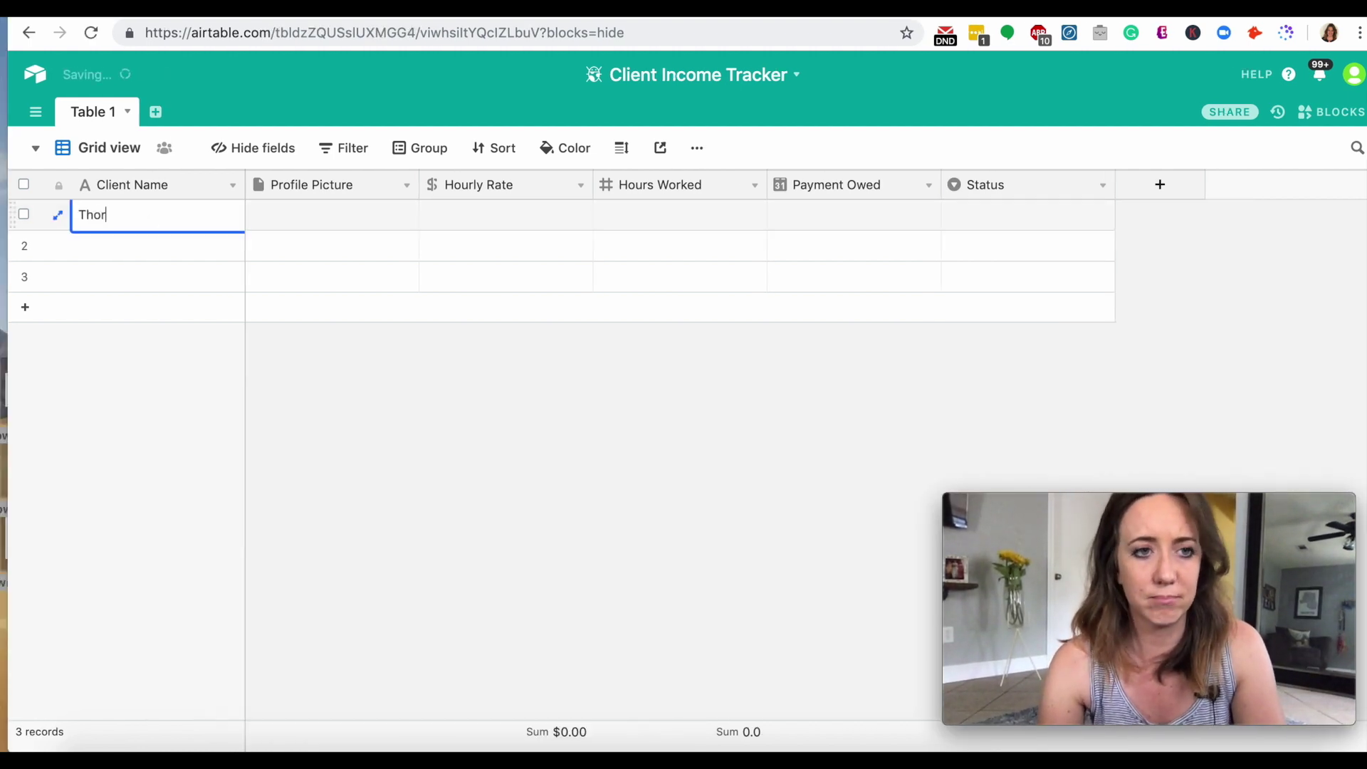
{"action": "left_click", "coordinate": [155, 246]}
{"action": "type", "text": "Hawkeye"}
{"action": "left_click", "coordinate": [161, 284]}
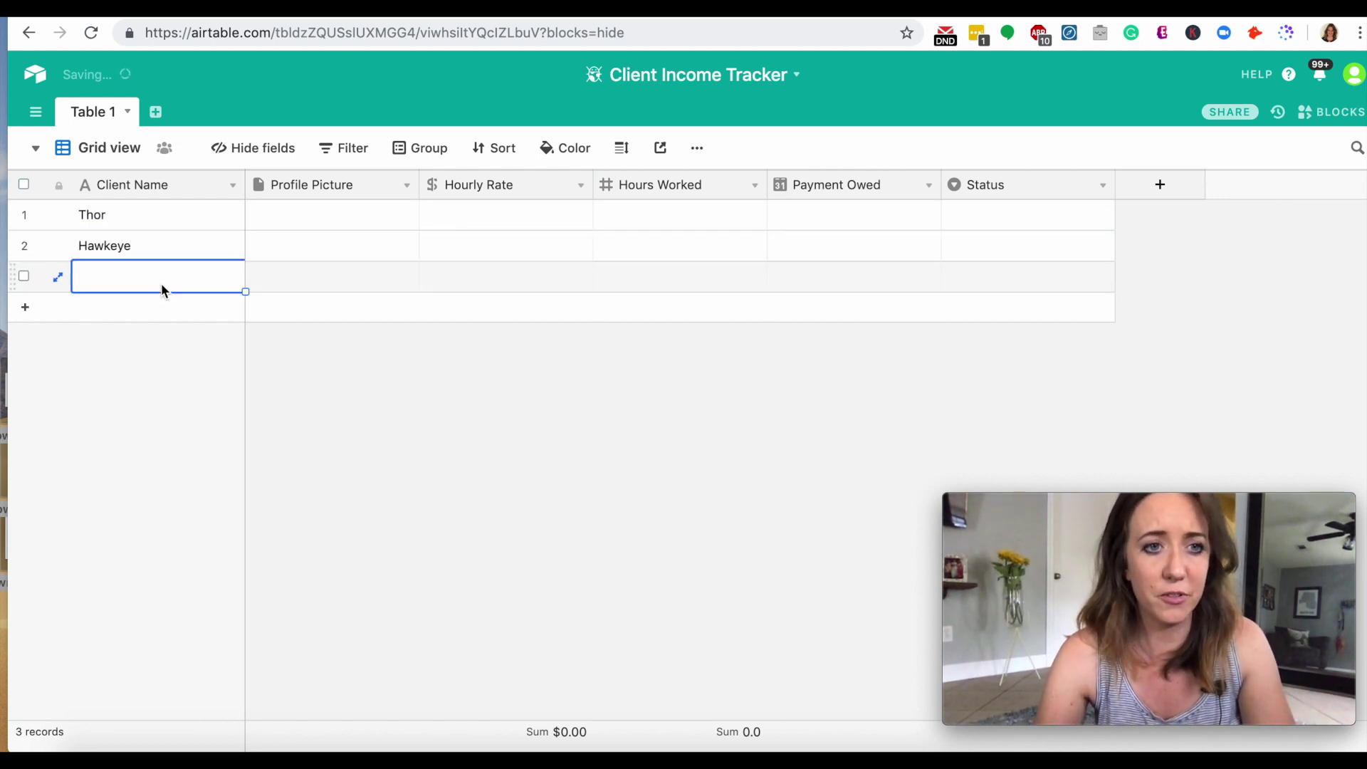
{"action": "type", "text": "Iron Man"}
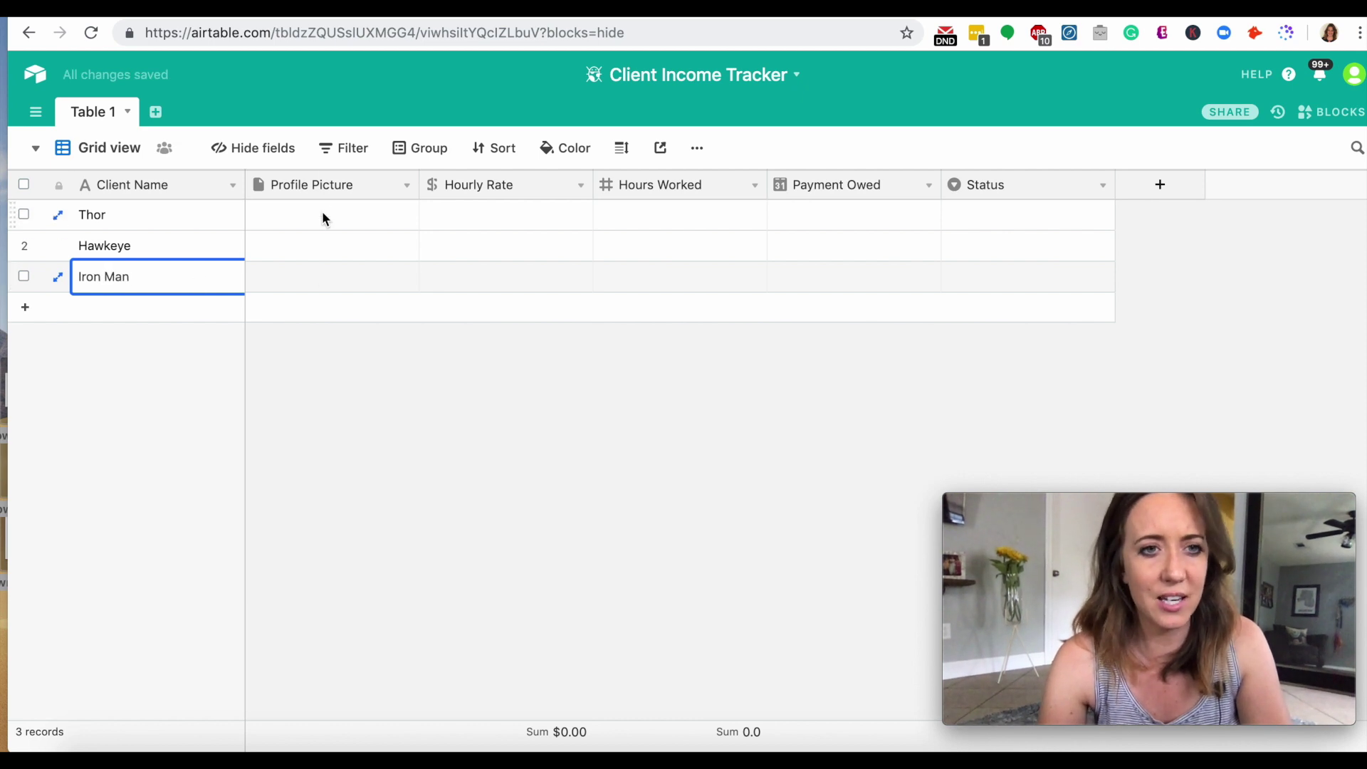
Step: Attach the matching image files from the desktop as profile pictures for Thor, Hawkeye and Iron Man
{"action": "left_click", "coordinate": [323, 213]}
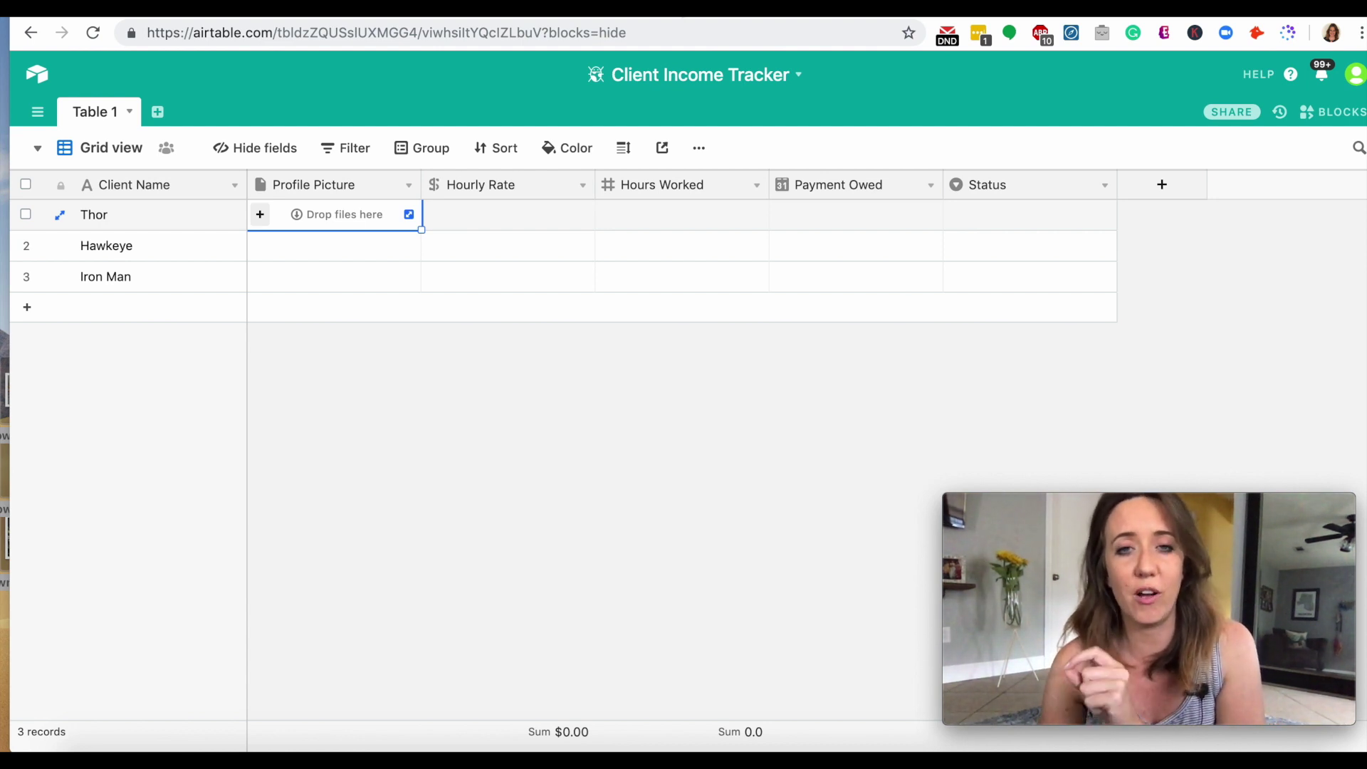
{"action": "left_click_drag", "start_coordinate": [74, 326], "coordinate": [130, 326]}
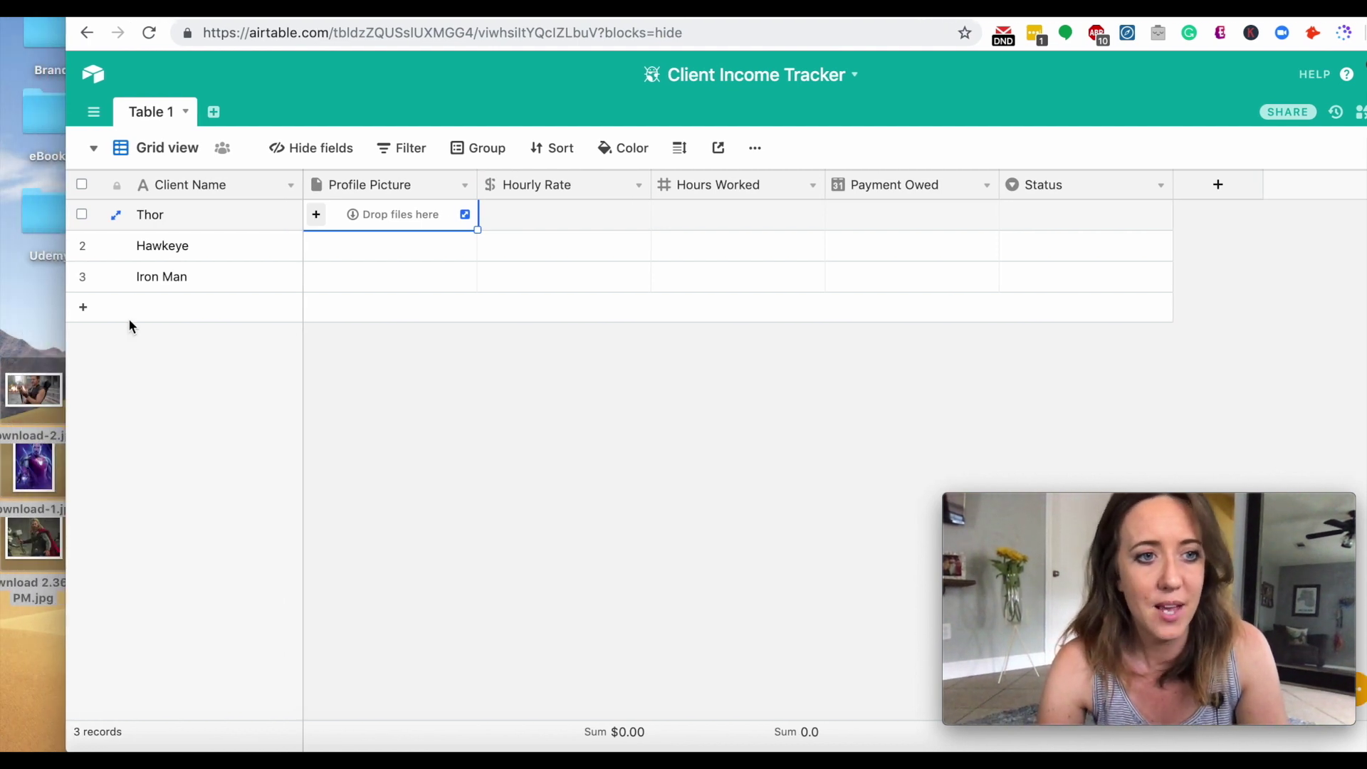
{"action": "left_click", "coordinate": [26, 316]}
{"action": "left_click", "coordinate": [34, 584]}
{"action": "left_click_drag", "start_coordinate": [34, 583], "coordinate": [377, 226]}
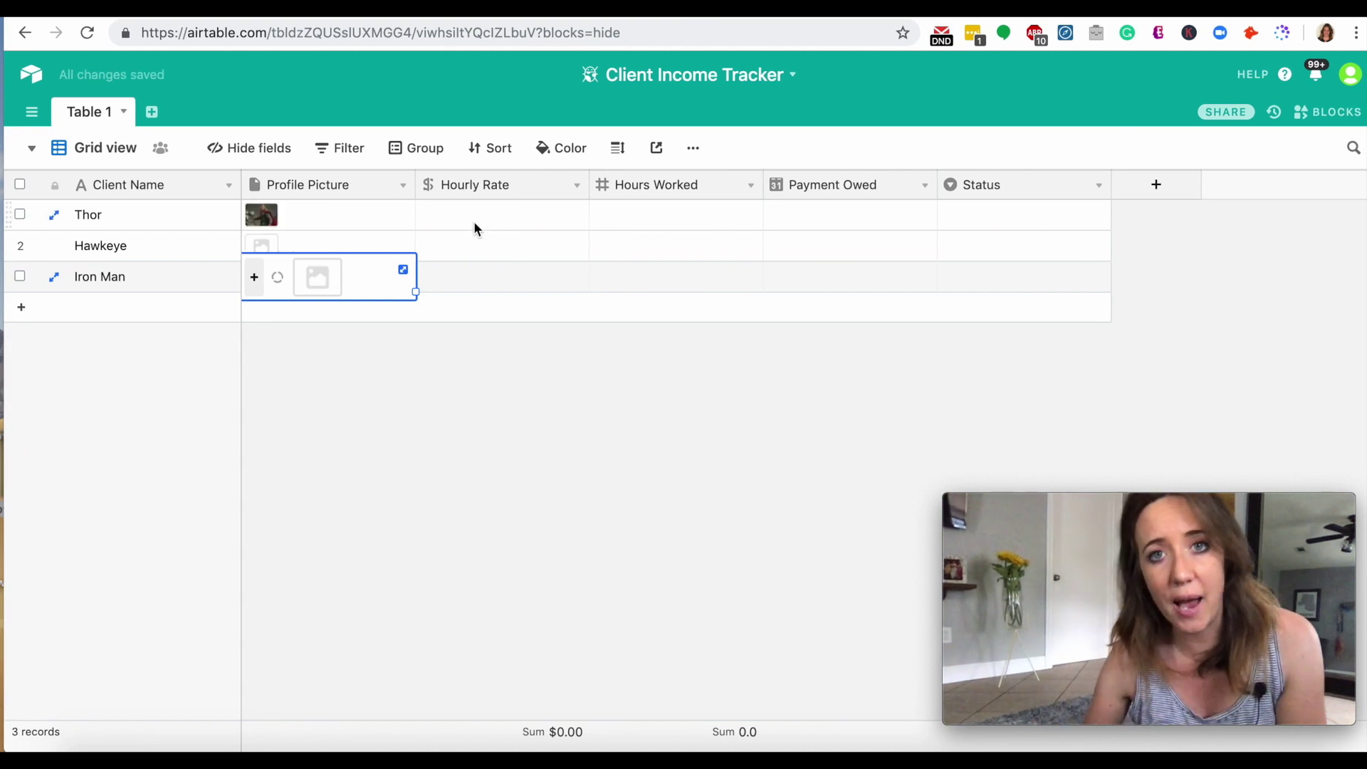
Step: Set the hourly rate to $60 for Thor and $30 for Hawkeye
{"action": "left_click", "coordinate": [503, 217]}
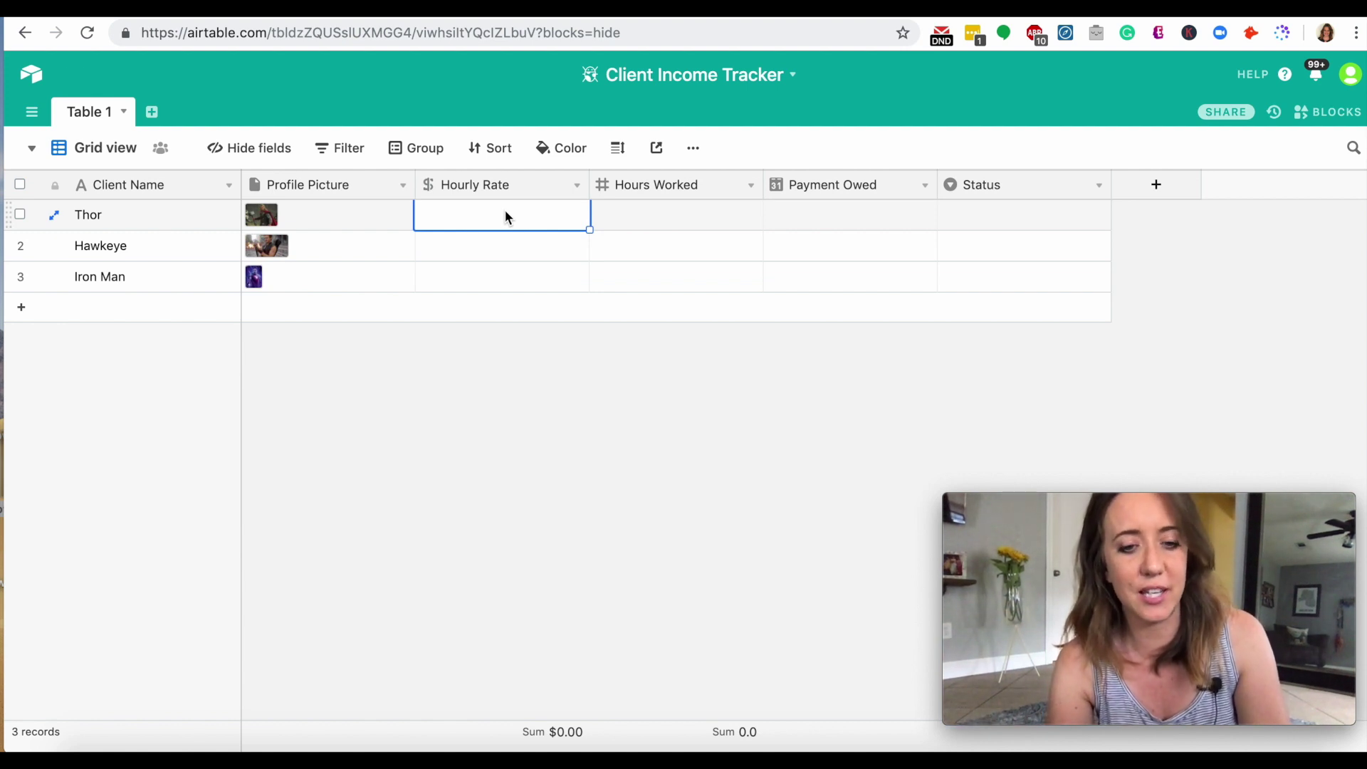
{"action": "double_click", "coordinate": [506, 214]}
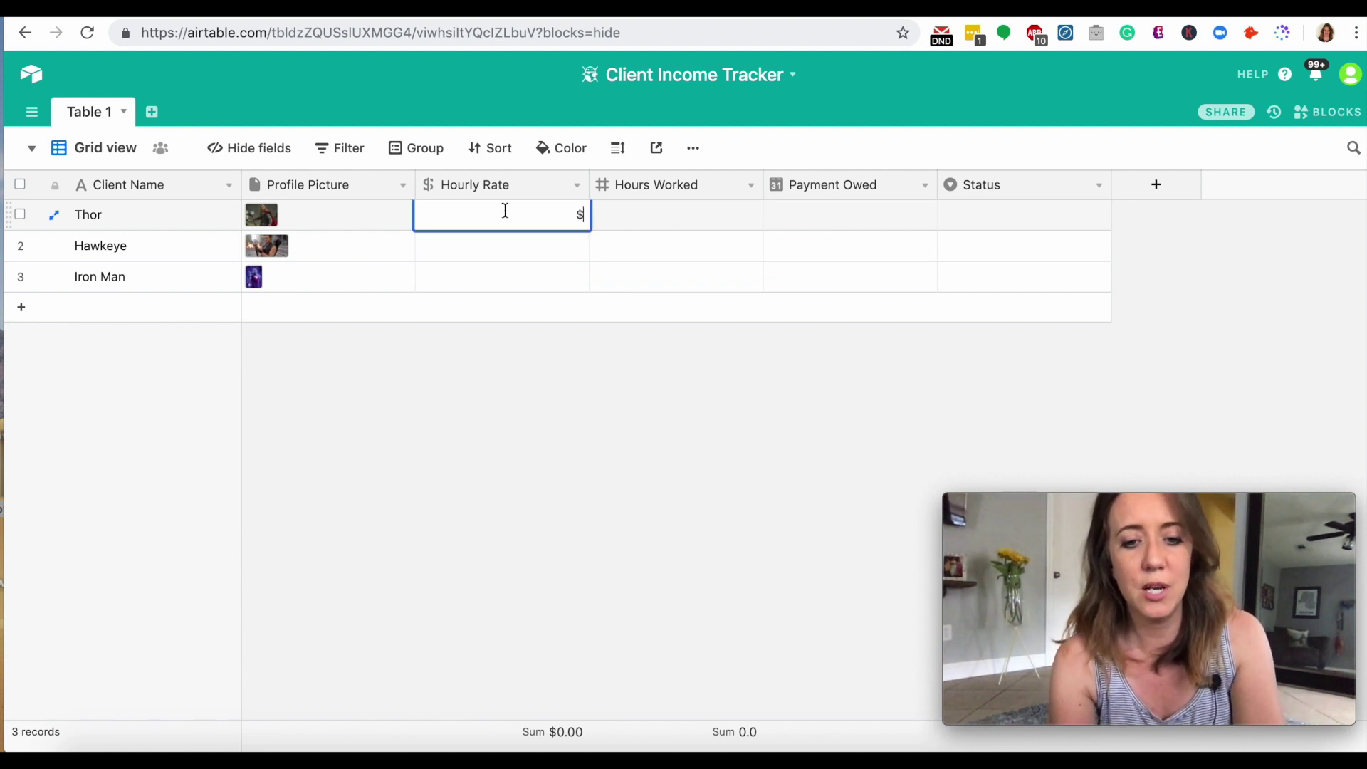
{"action": "type", "text": "60"}
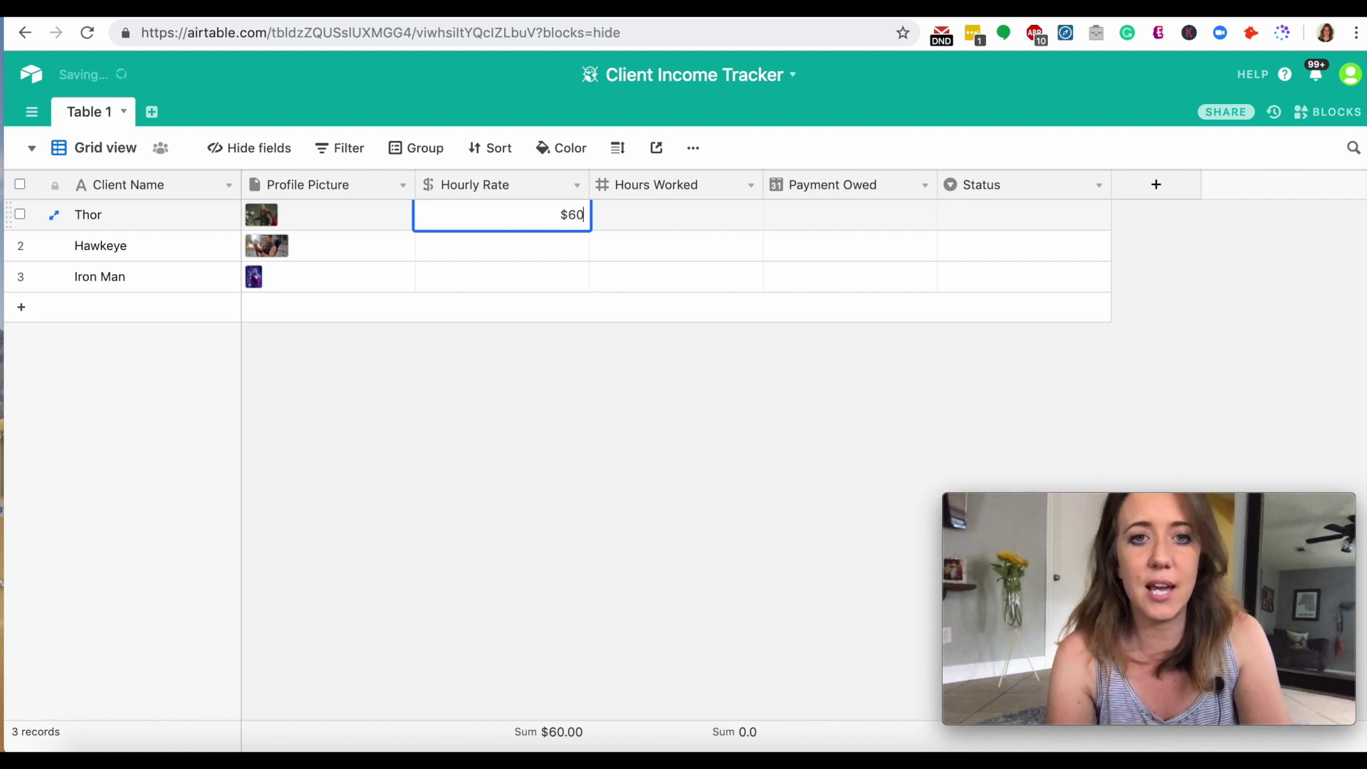
{"action": "key", "text": "Return"}
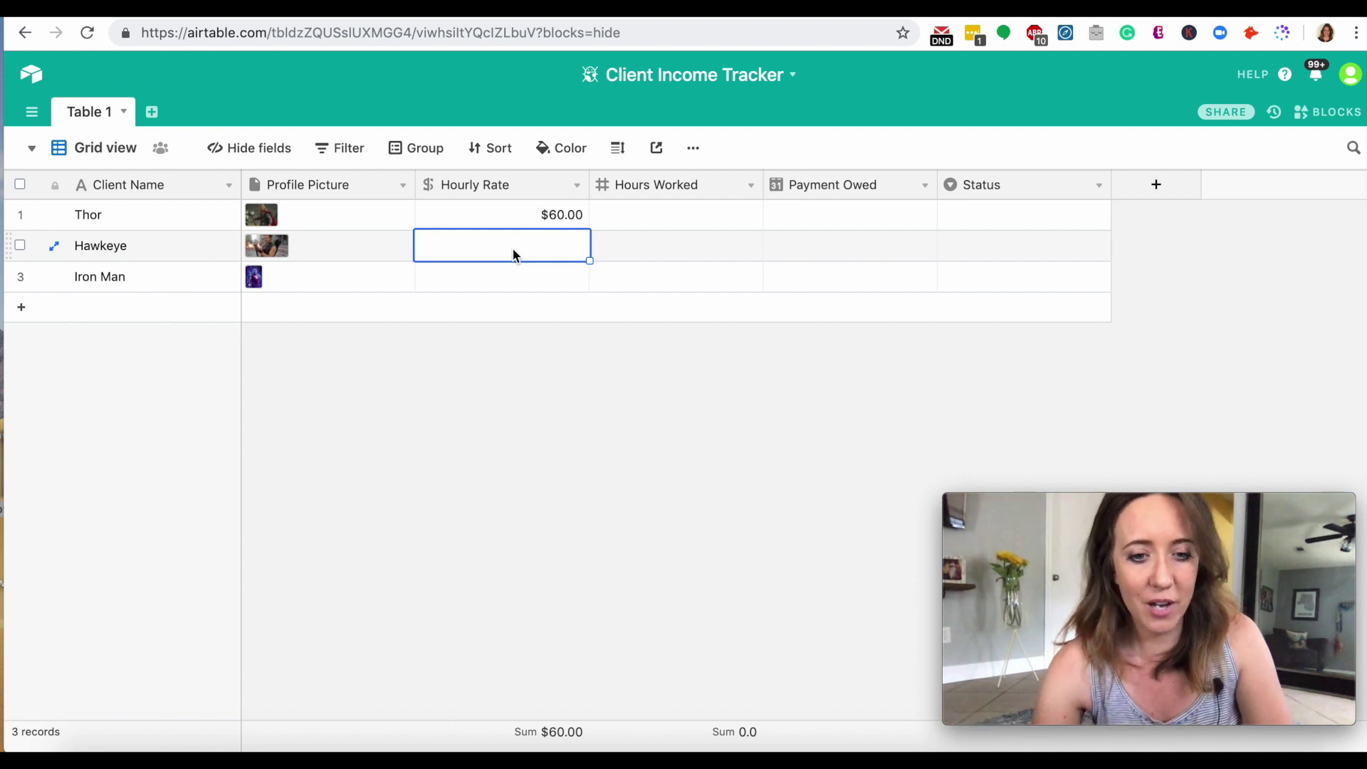
{"action": "double_click", "coordinate": [544, 233]}
{"action": "type", "text": "30"}
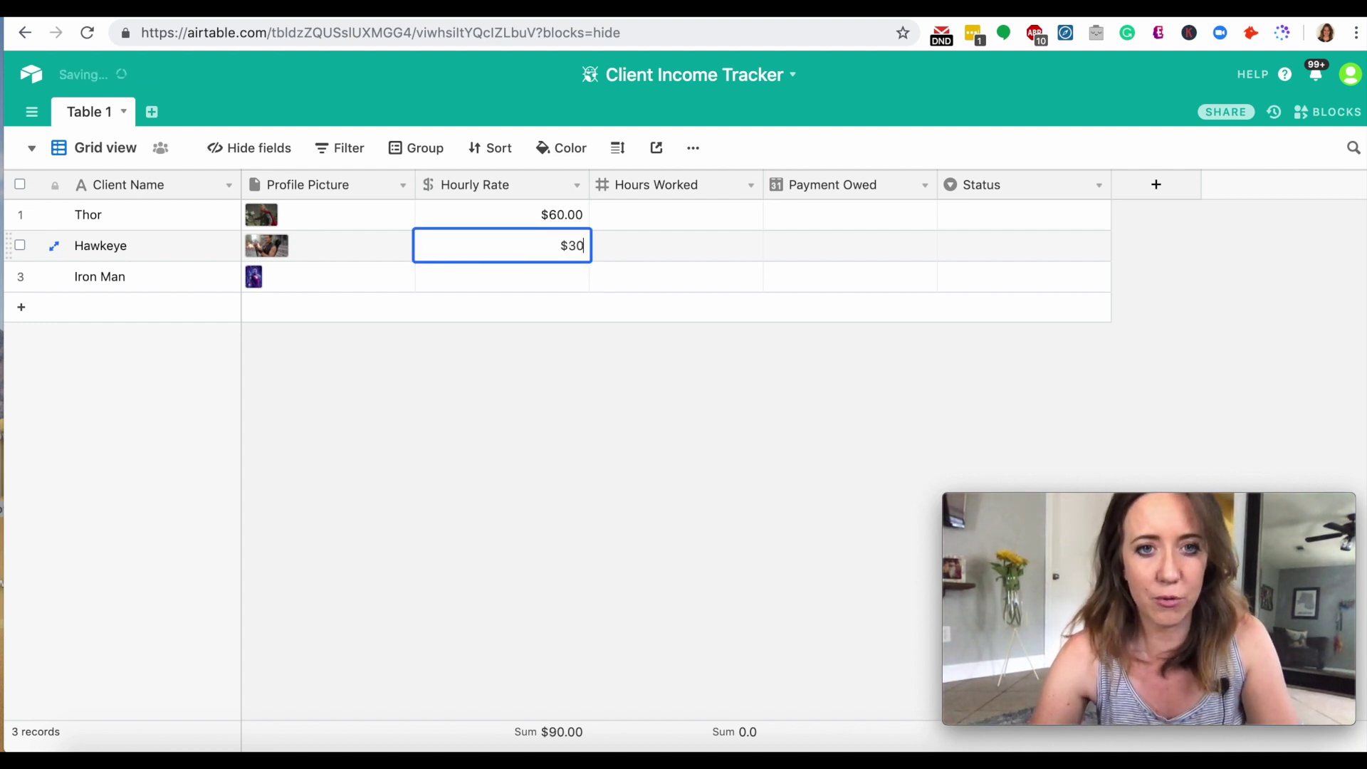
Step: Set Iron Man's hourly rate to $20
{"action": "left_click", "coordinate": [556, 284]}
{"action": "double_click", "coordinate": [557, 285]}
{"action": "type", "text": "290"}
{"action": "key", "text": "BackSpace"}
{"action": "key", "text": "BackSpace"}
{"action": "type", "text": "0"}
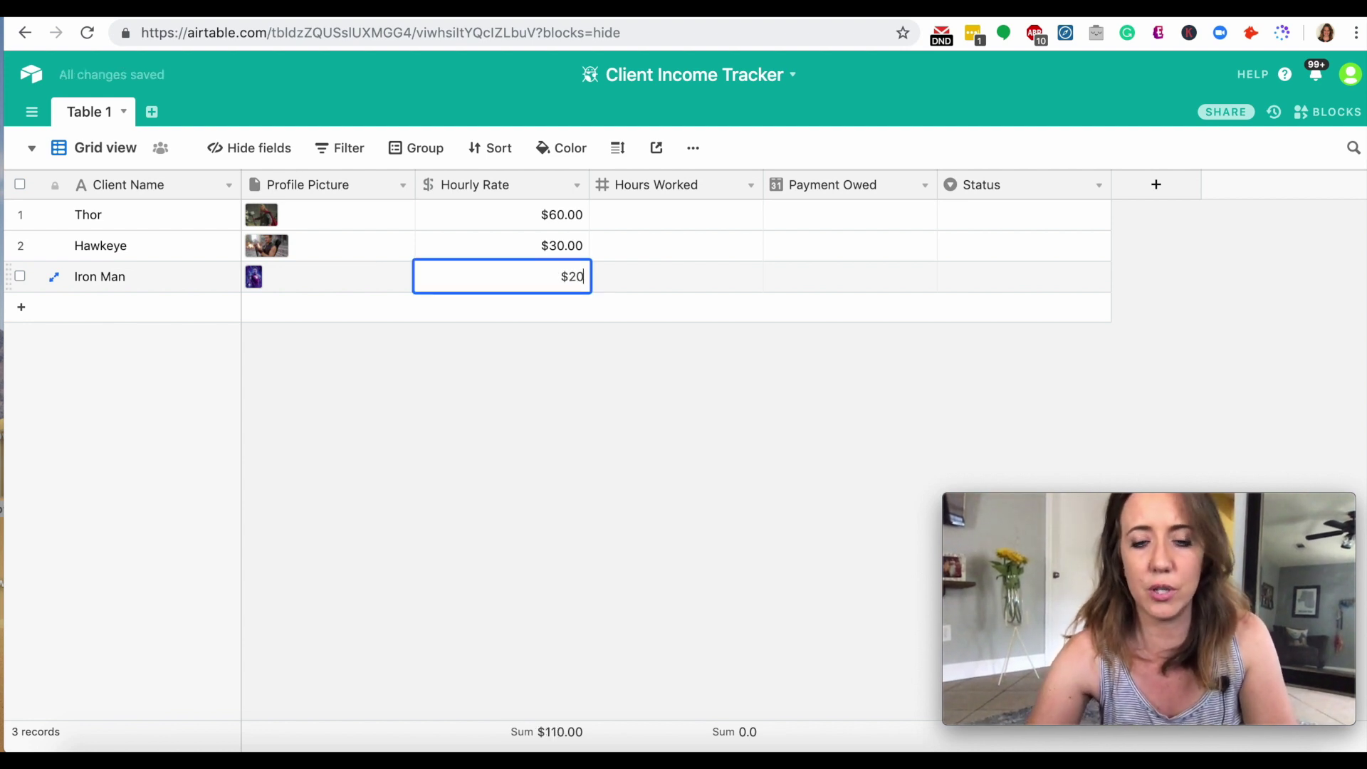
{"action": "left_click", "coordinate": [640, 277]}
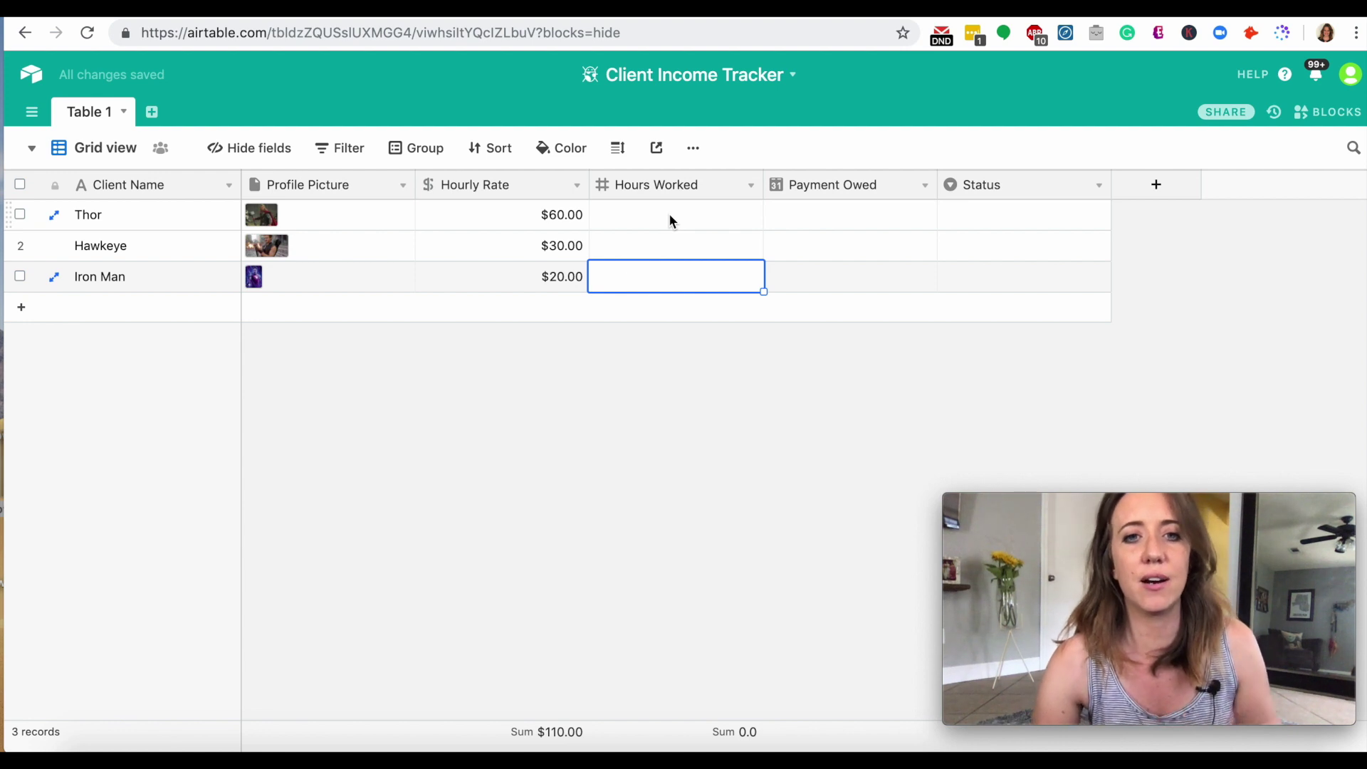
Step: Enter the hours worked as 30 for Thor, 25 for Hawkeye and 10 for Iron Man
{"action": "left_click", "coordinate": [686, 215]}
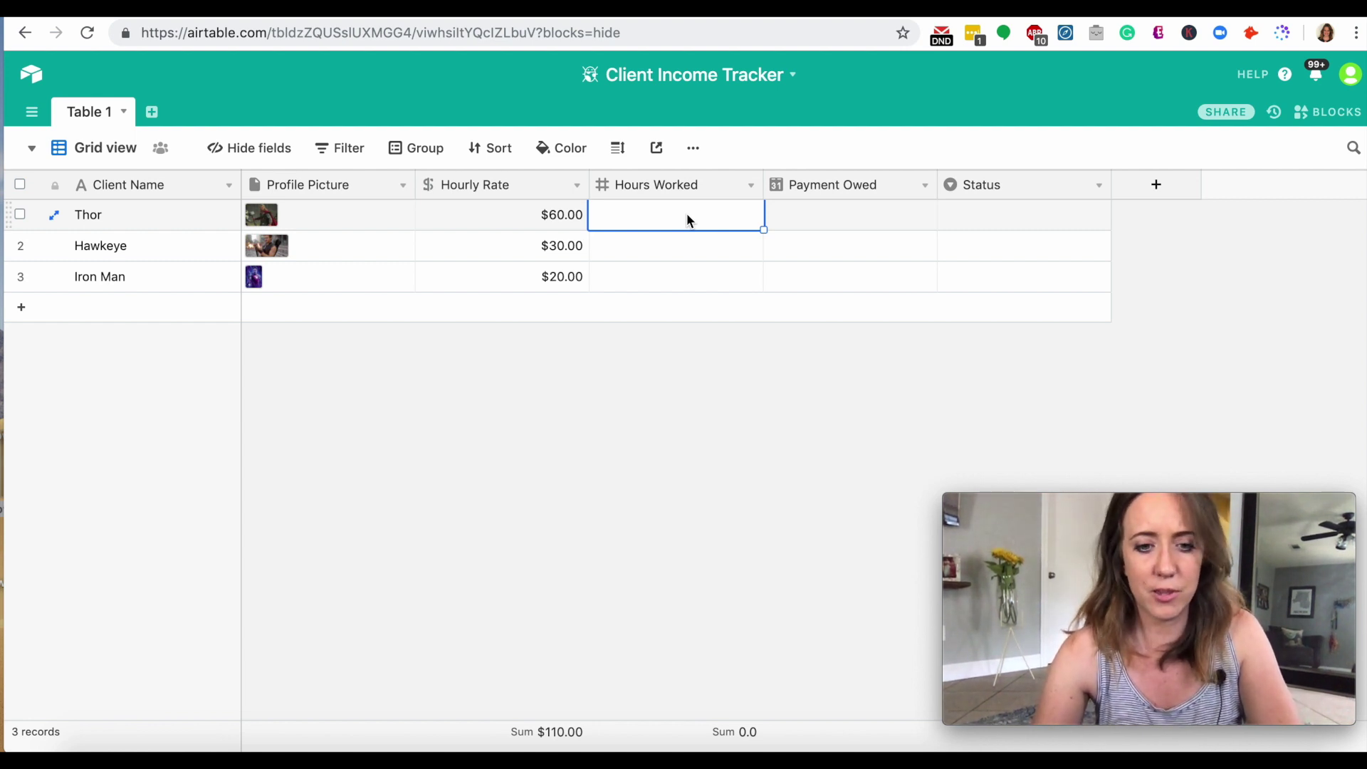
{"action": "type", "text": "30"}
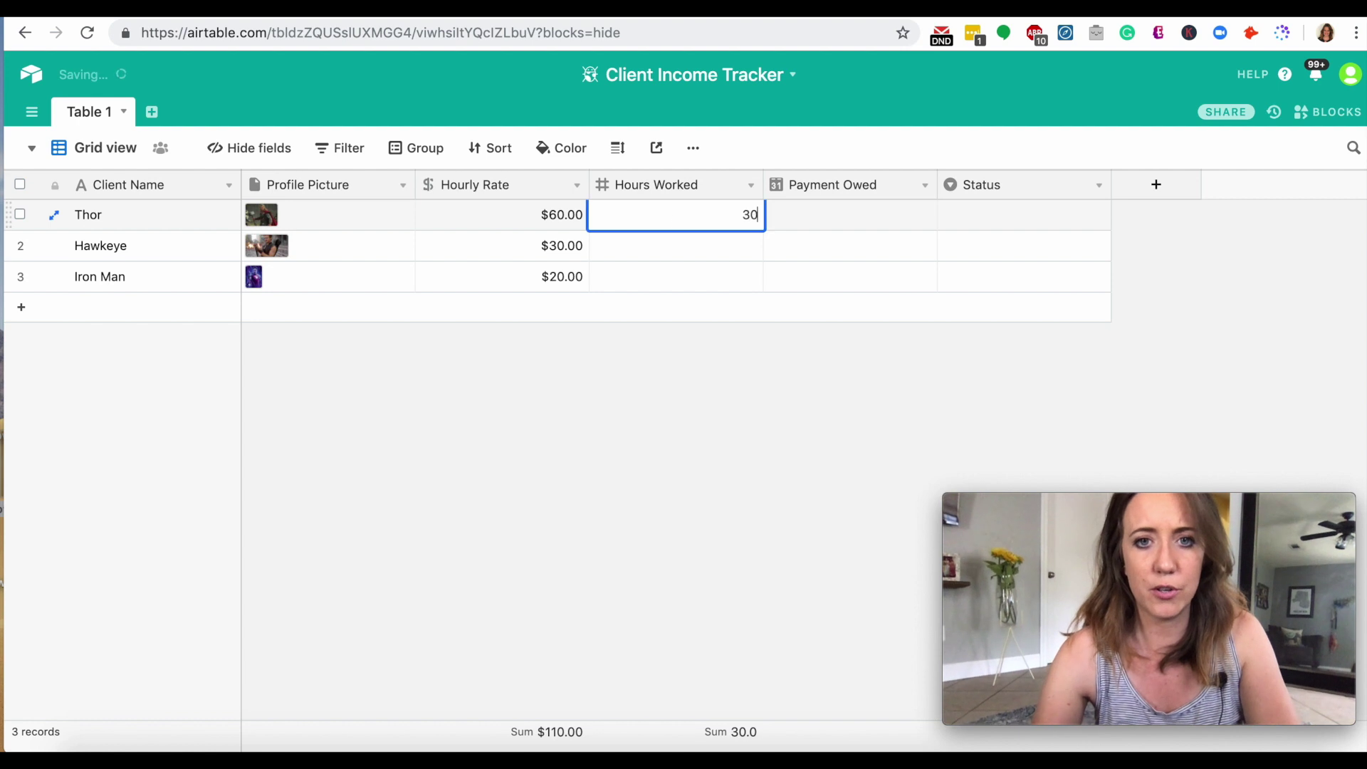
{"action": "left_click", "coordinate": [667, 255]}
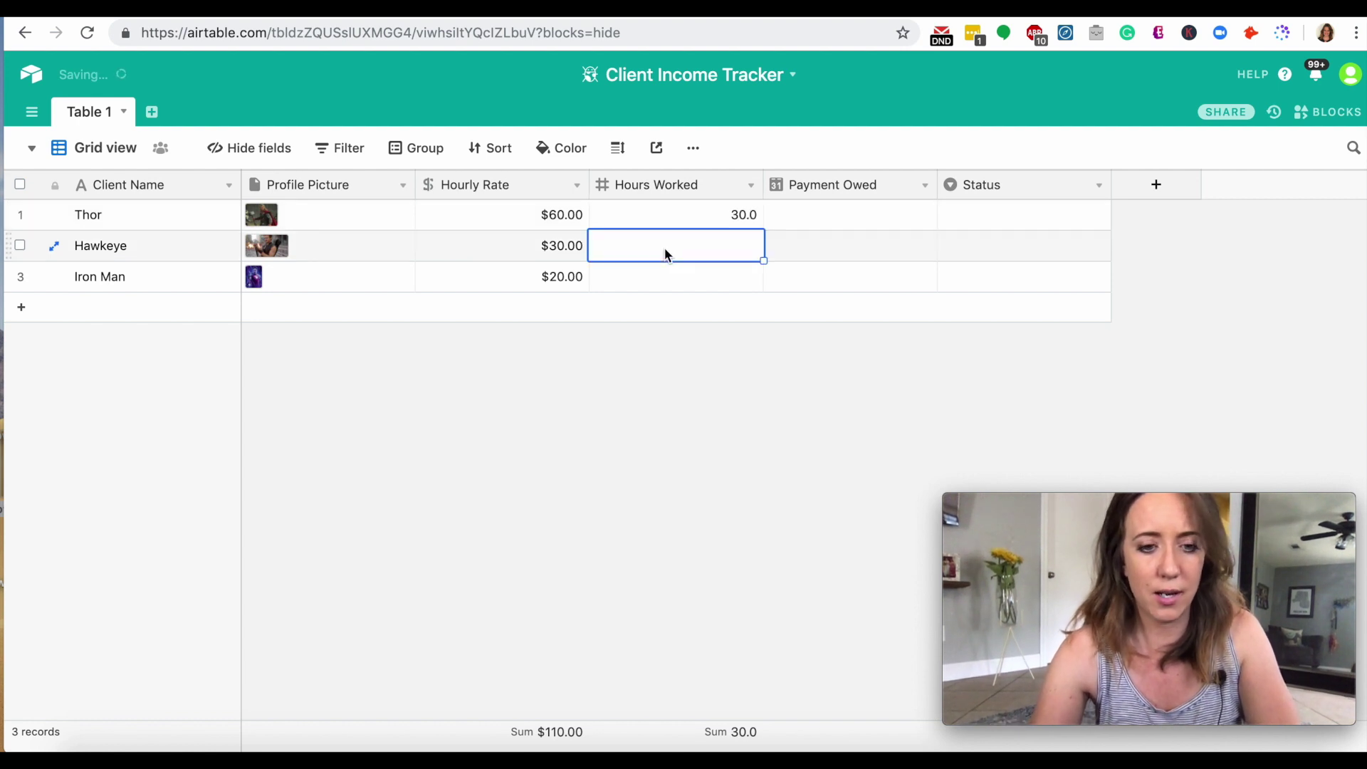
{"action": "type", "text": "25"}
{"action": "left_click", "coordinate": [684, 274]}
{"action": "type", "text": "10"}
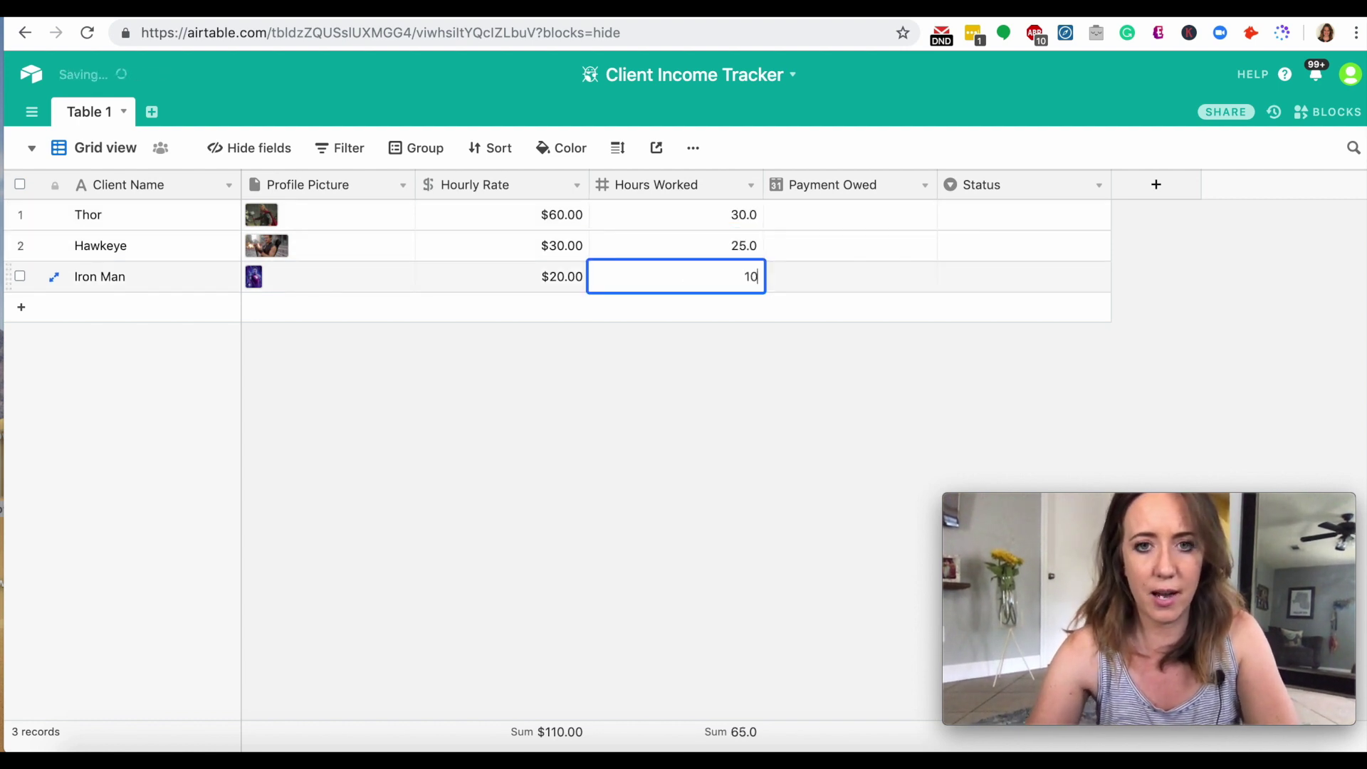
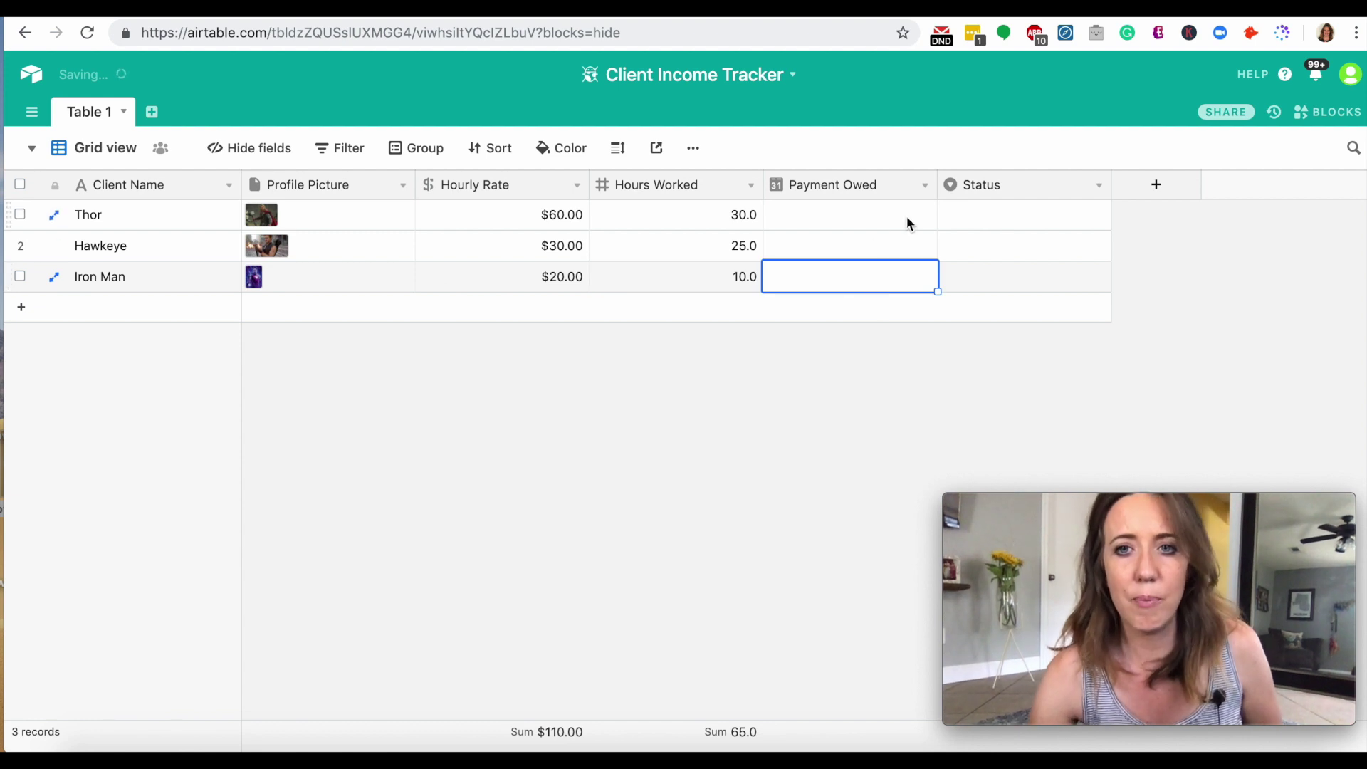
Step: Add a new field named Invoice Total at the end of the table
{"action": "left_click", "coordinate": [1156, 186]}
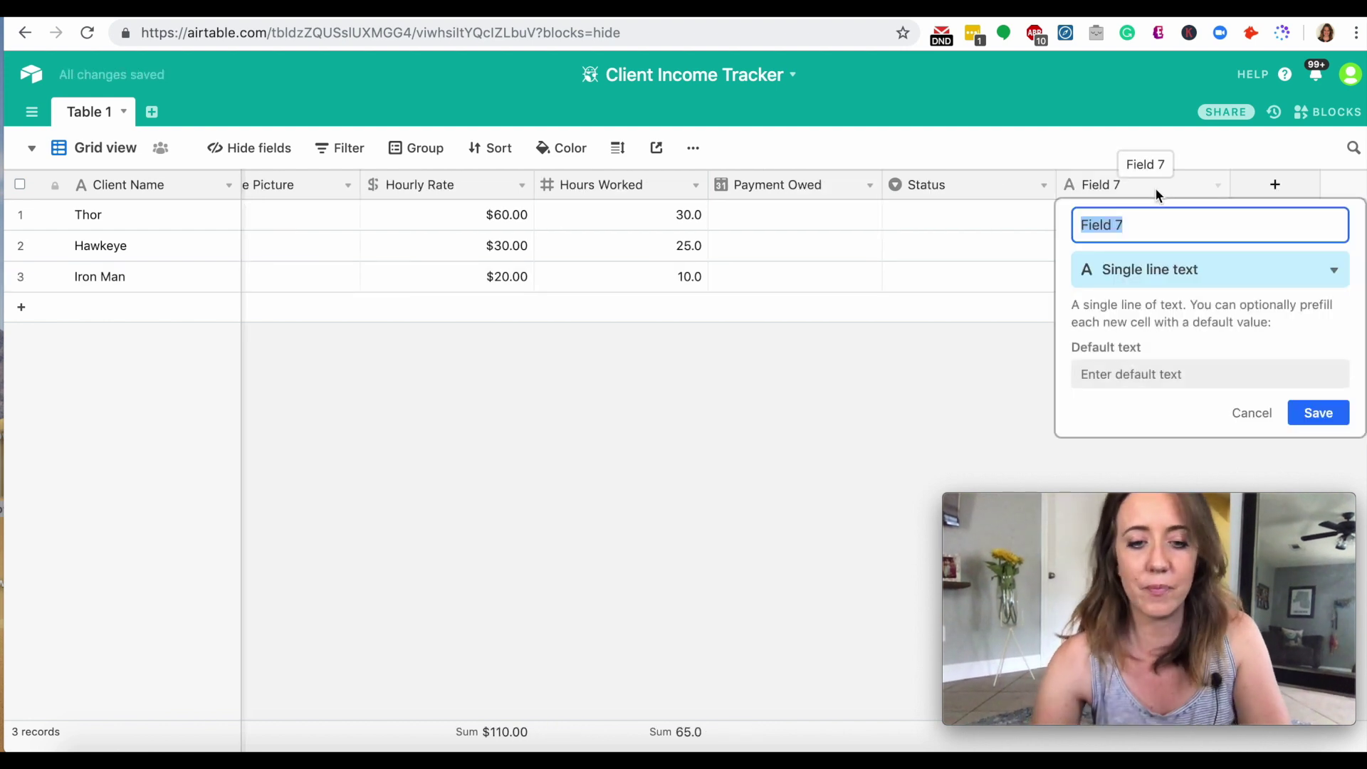
{"action": "type", "text": "I"}
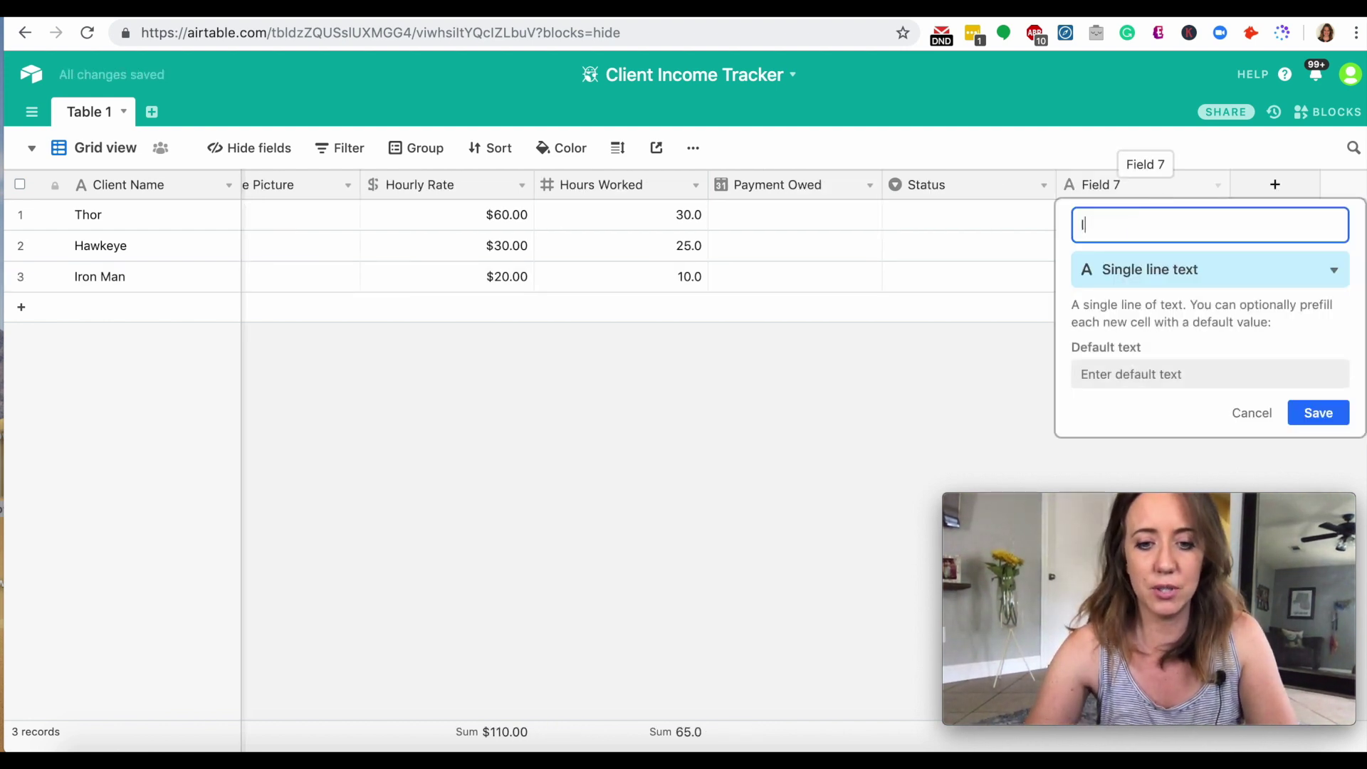
{"action": "type", "text": "nvoice Total"}
{"action": "key", "text": "Return"}
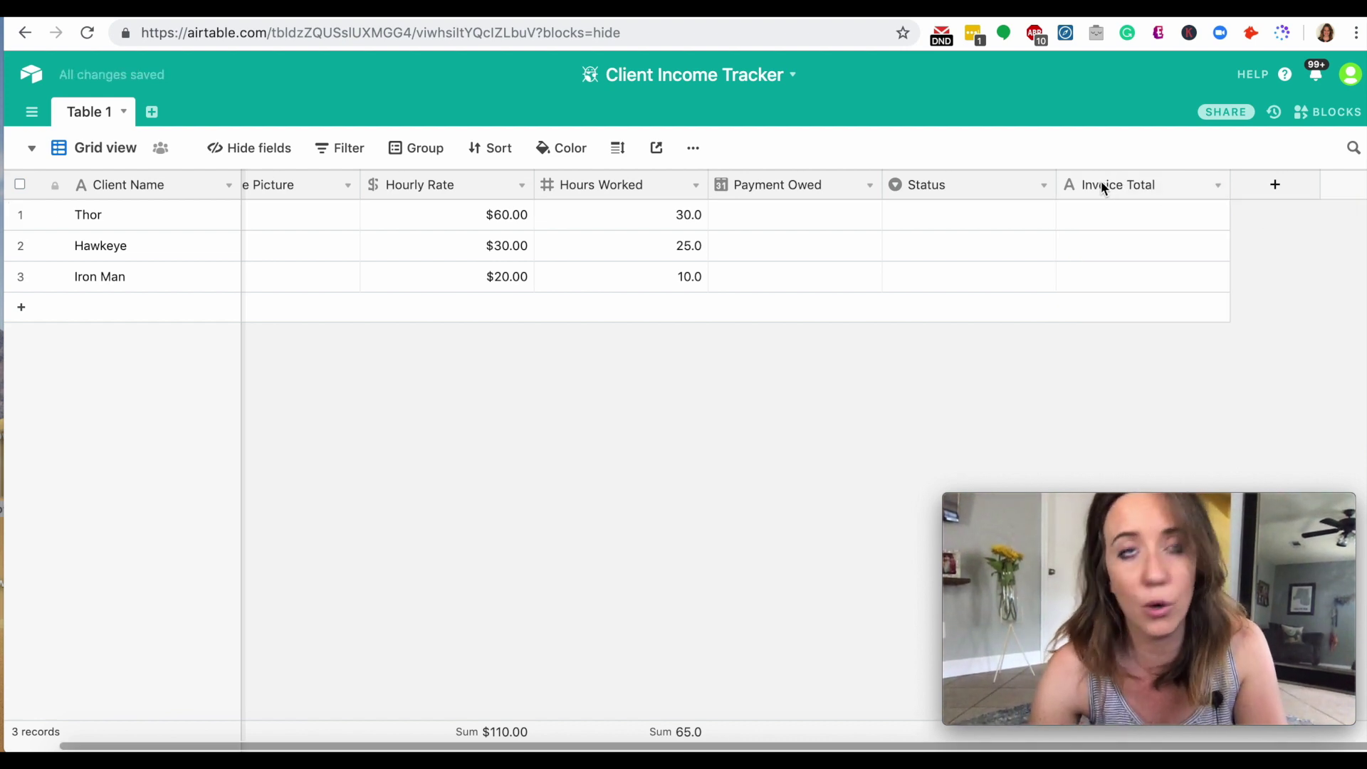
Step: Change the Invoice Total field's type to Formula
{"action": "left_click", "coordinate": [1218, 186]}
{"action": "left_click", "coordinate": [1162, 216]}
{"action": "left_click", "coordinate": [1155, 271]}
{"action": "scroll", "coordinate": [1157, 406], "scroll_direction": "down", "scroll_amount": 3}
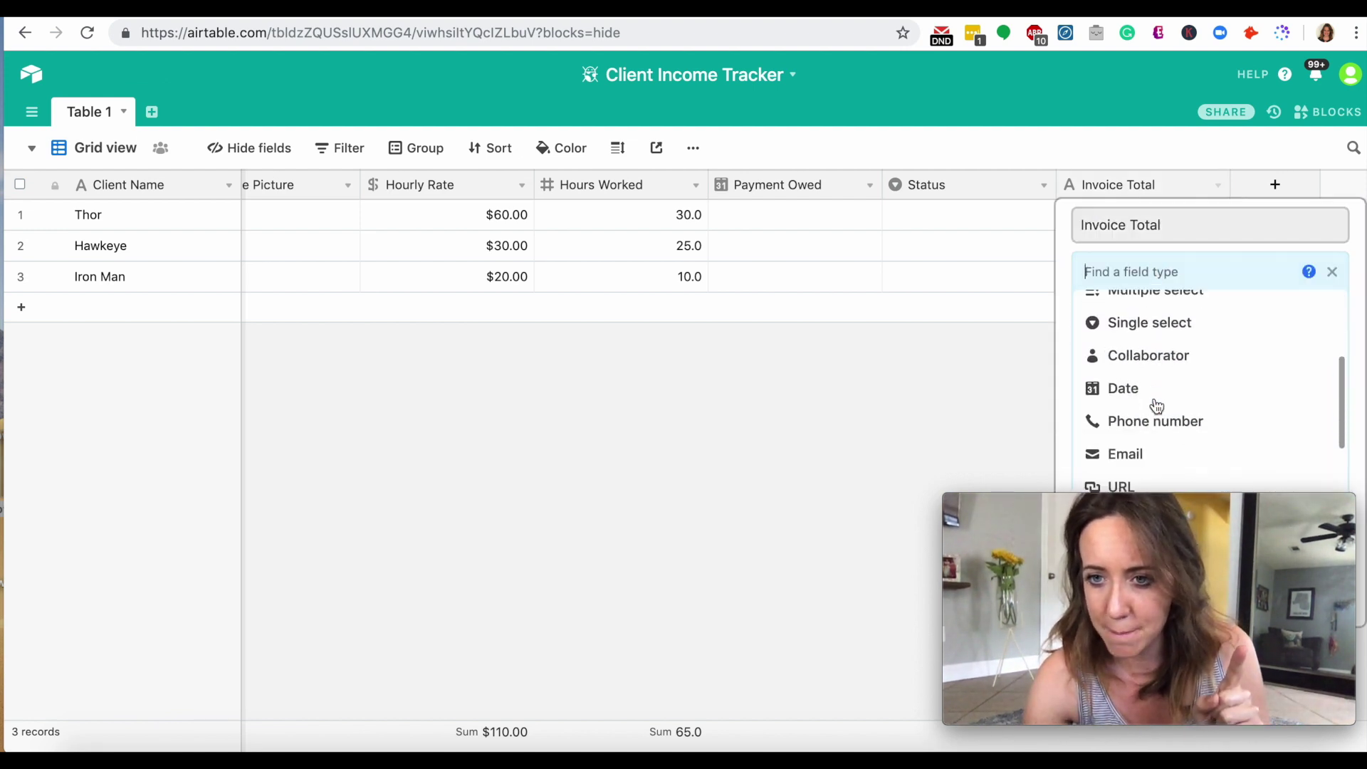
{"action": "scroll", "coordinate": [1157, 406], "scroll_direction": "down", "scroll_amount": 4}
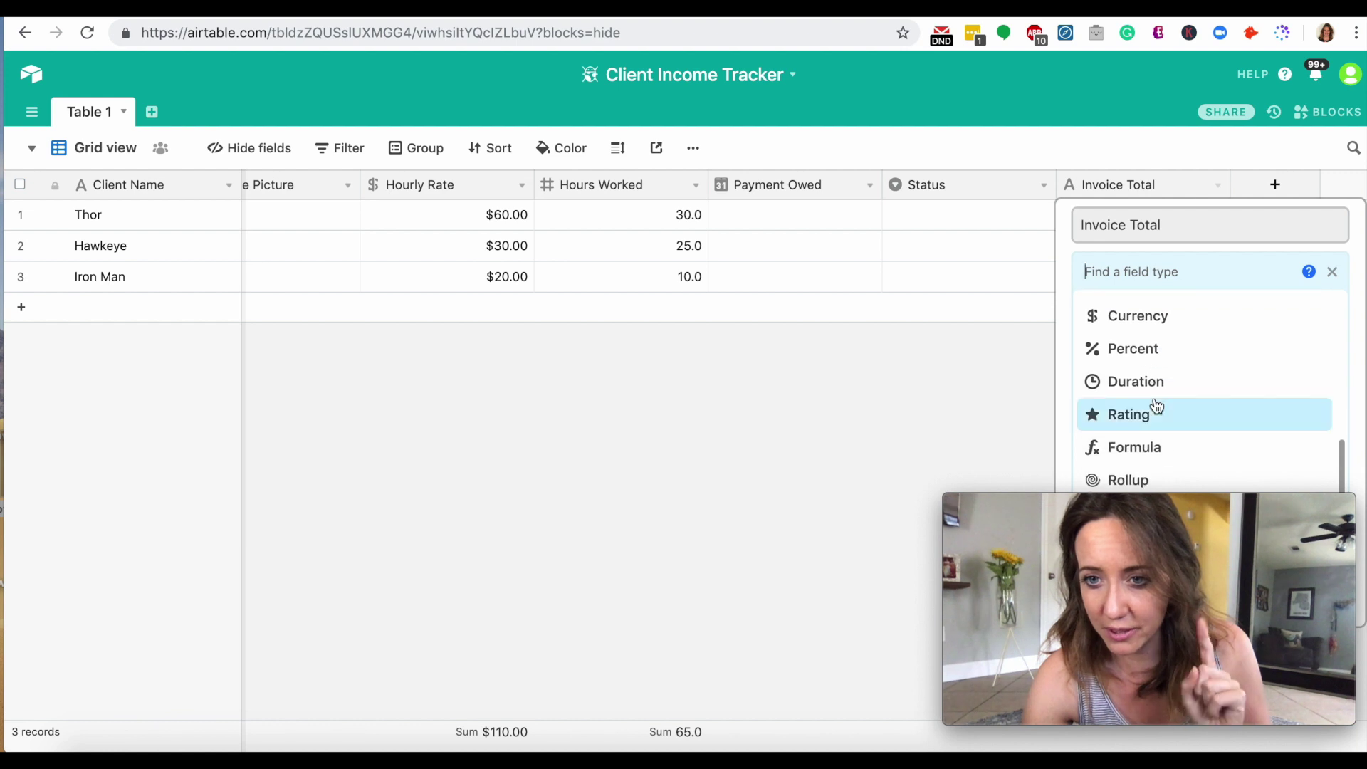
{"action": "scroll", "coordinate": [1157, 406], "scroll_direction": "down", "scroll_amount": 2}
{"action": "left_click", "coordinate": [1171, 406]}
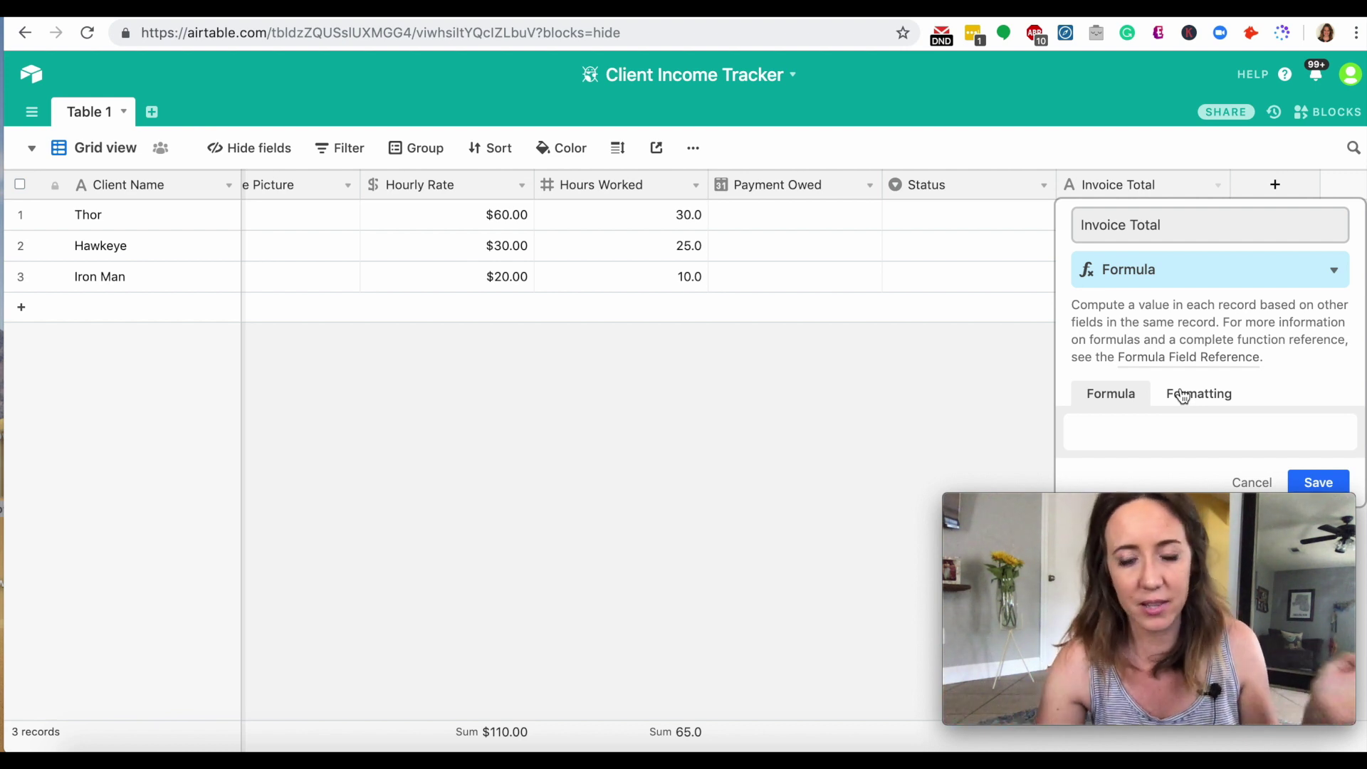
Step: Define the Invoice Total formula as {Hourly Rate}*{Hours Worked} and move the field between Hours Worked and Payment Owed
{"action": "left_click", "coordinate": [1112, 435]}
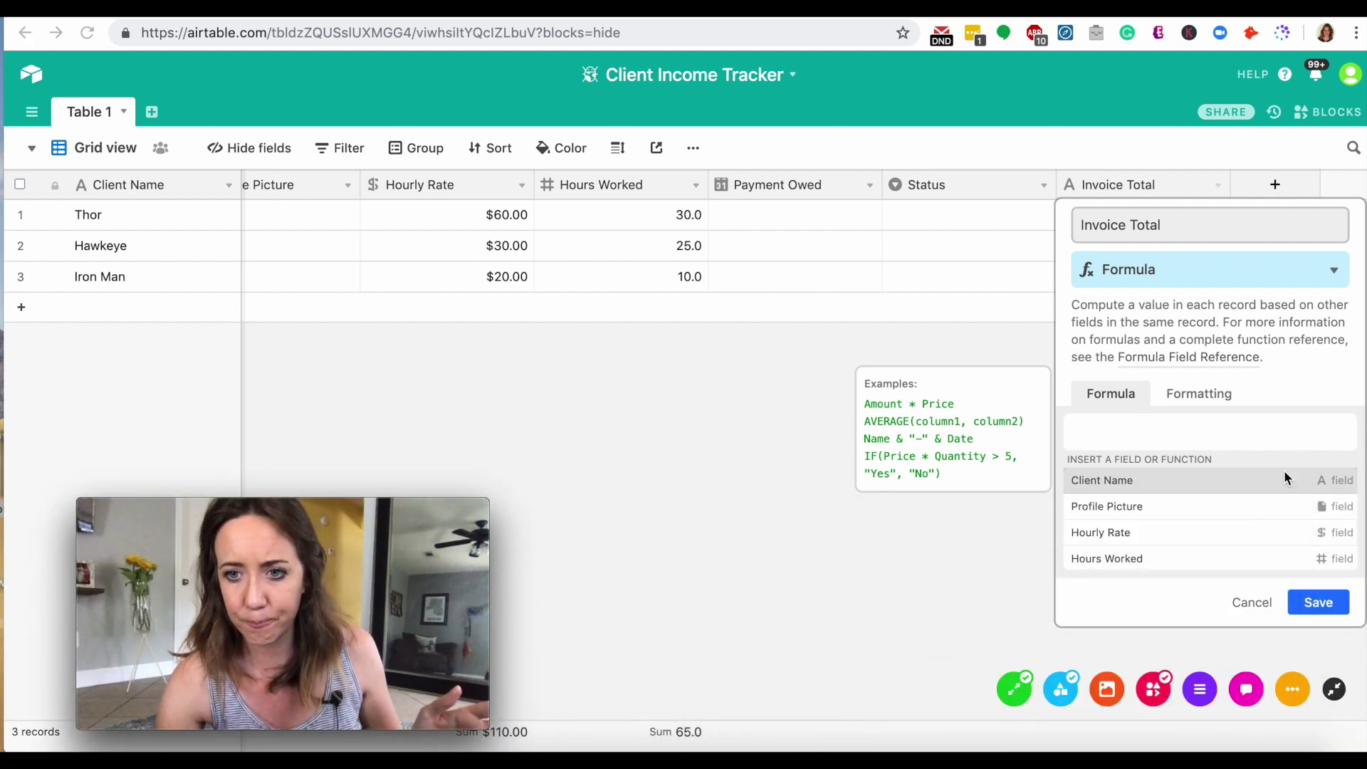
{"action": "scroll", "coordinate": [1194, 519], "scroll_direction": "down", "scroll_amount": 2}
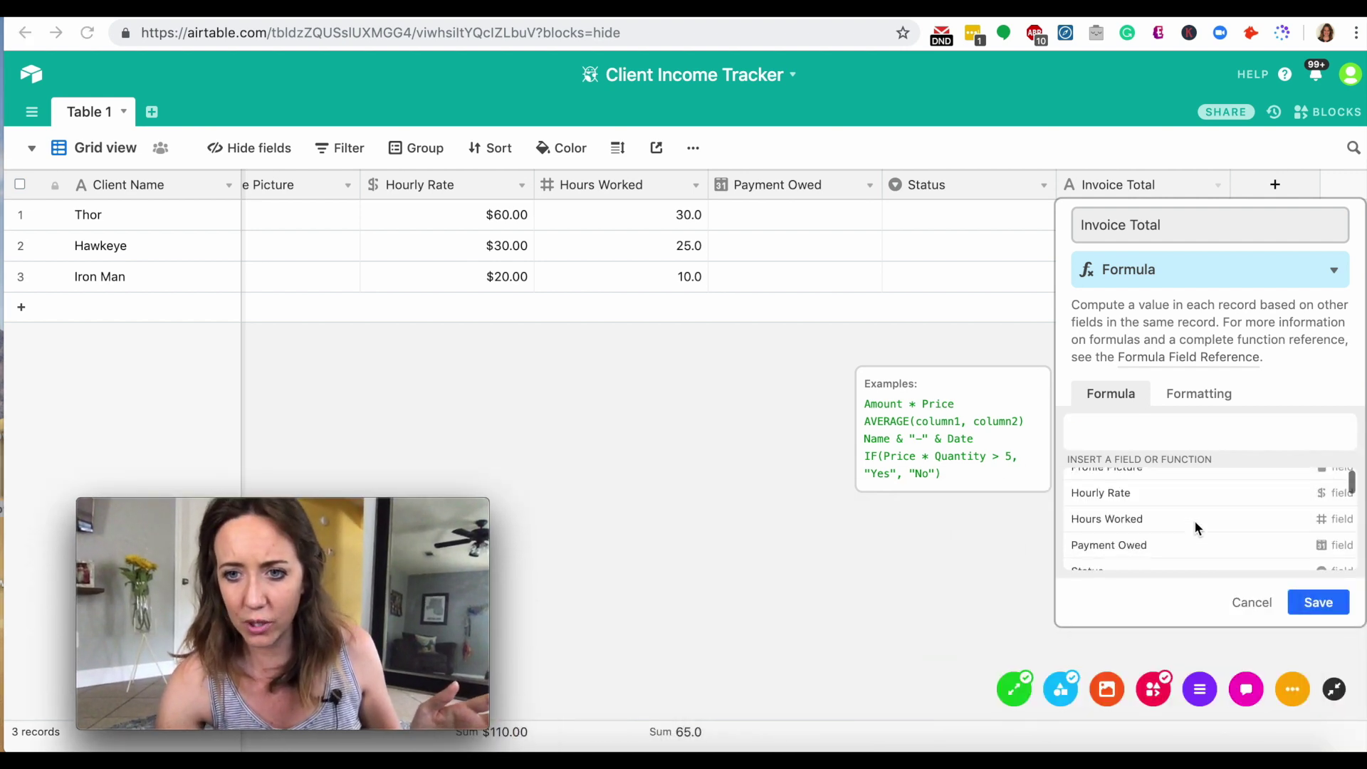
{"action": "left_click", "coordinate": [1141, 491]}
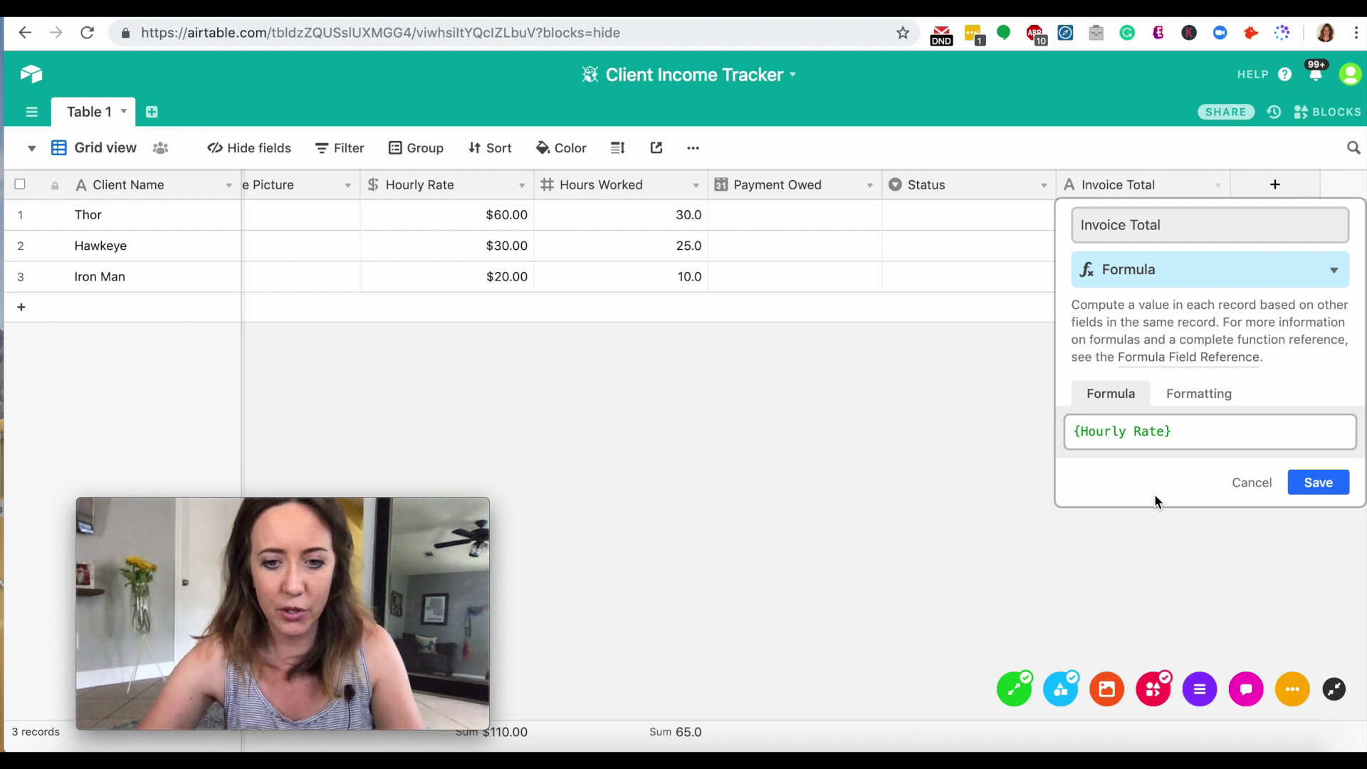
{"action": "type", "text": "*"}
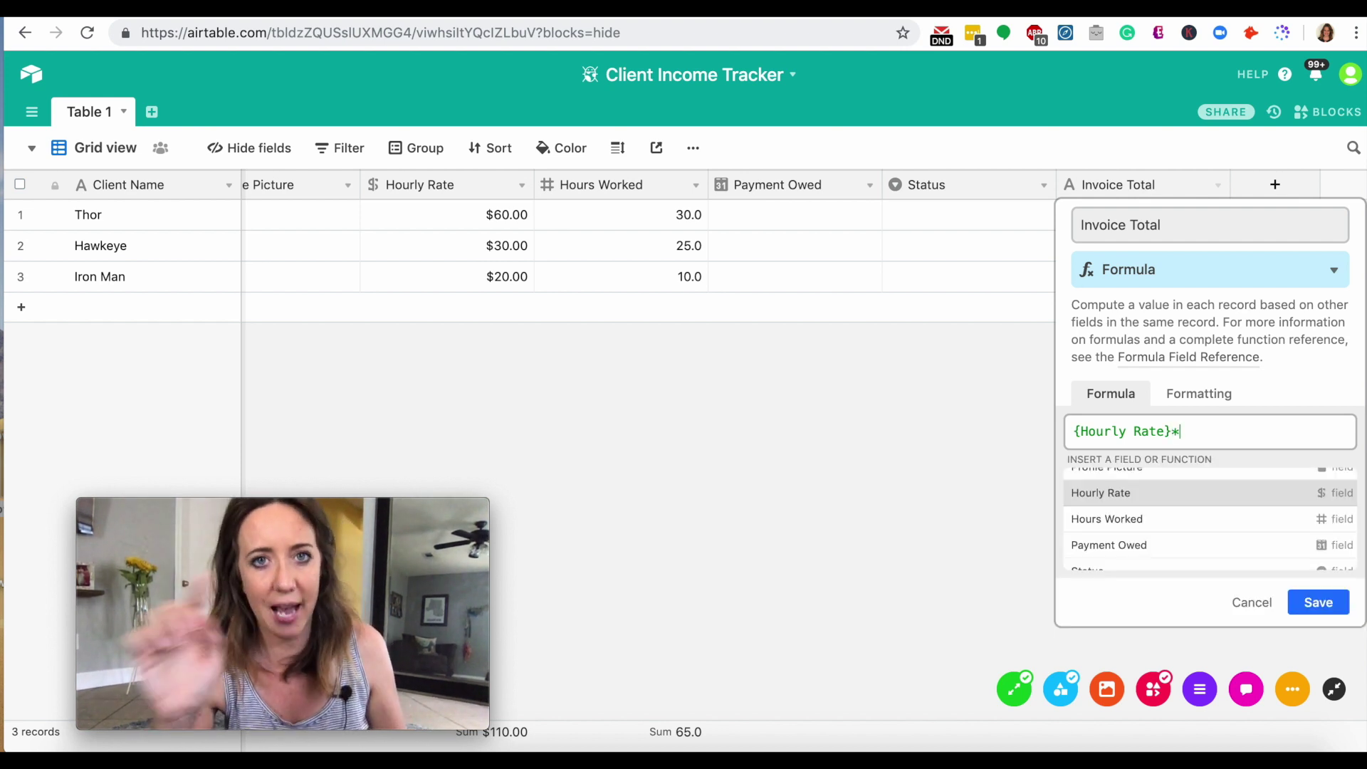
{"action": "left_click", "coordinate": [1179, 519]}
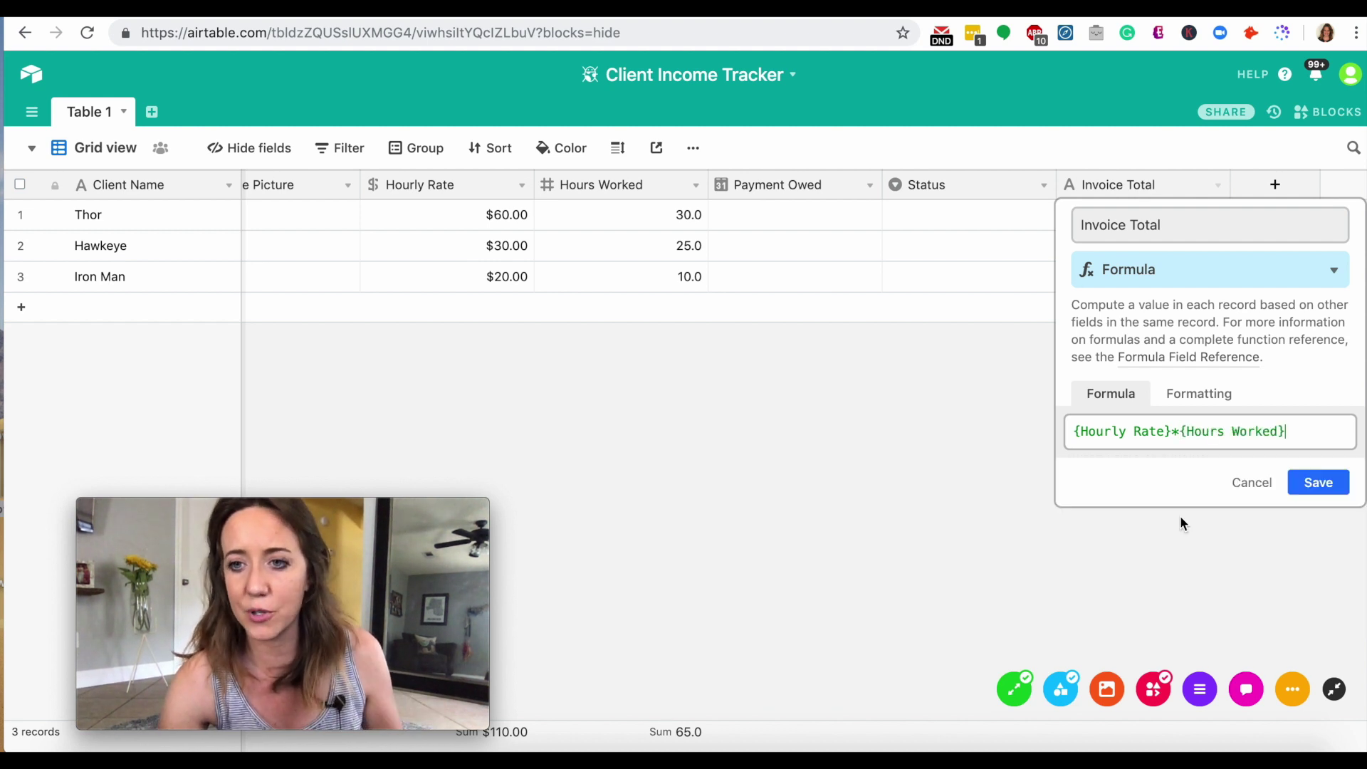
{"action": "left_click", "coordinate": [1313, 482]}
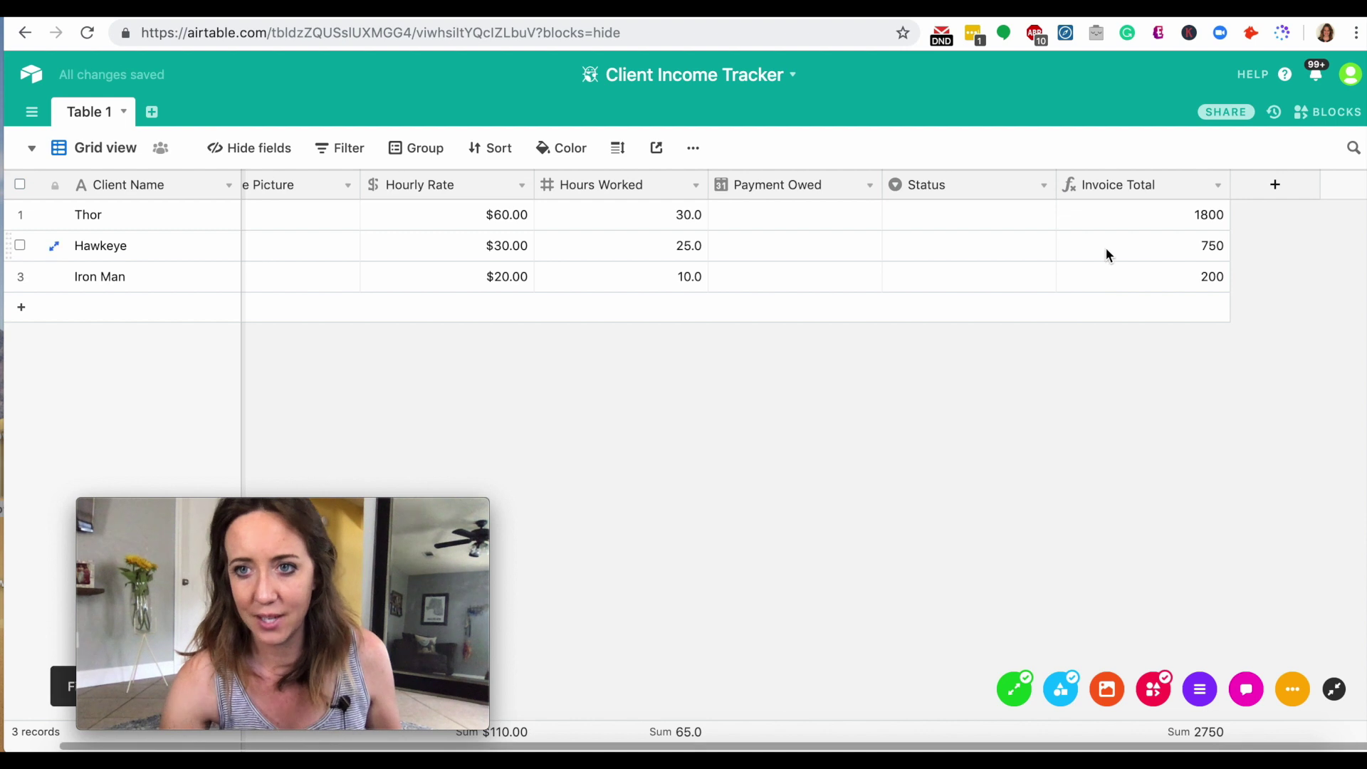
{"action": "left_click_drag", "start_coordinate": [1112, 188], "coordinate": [740, 185]}
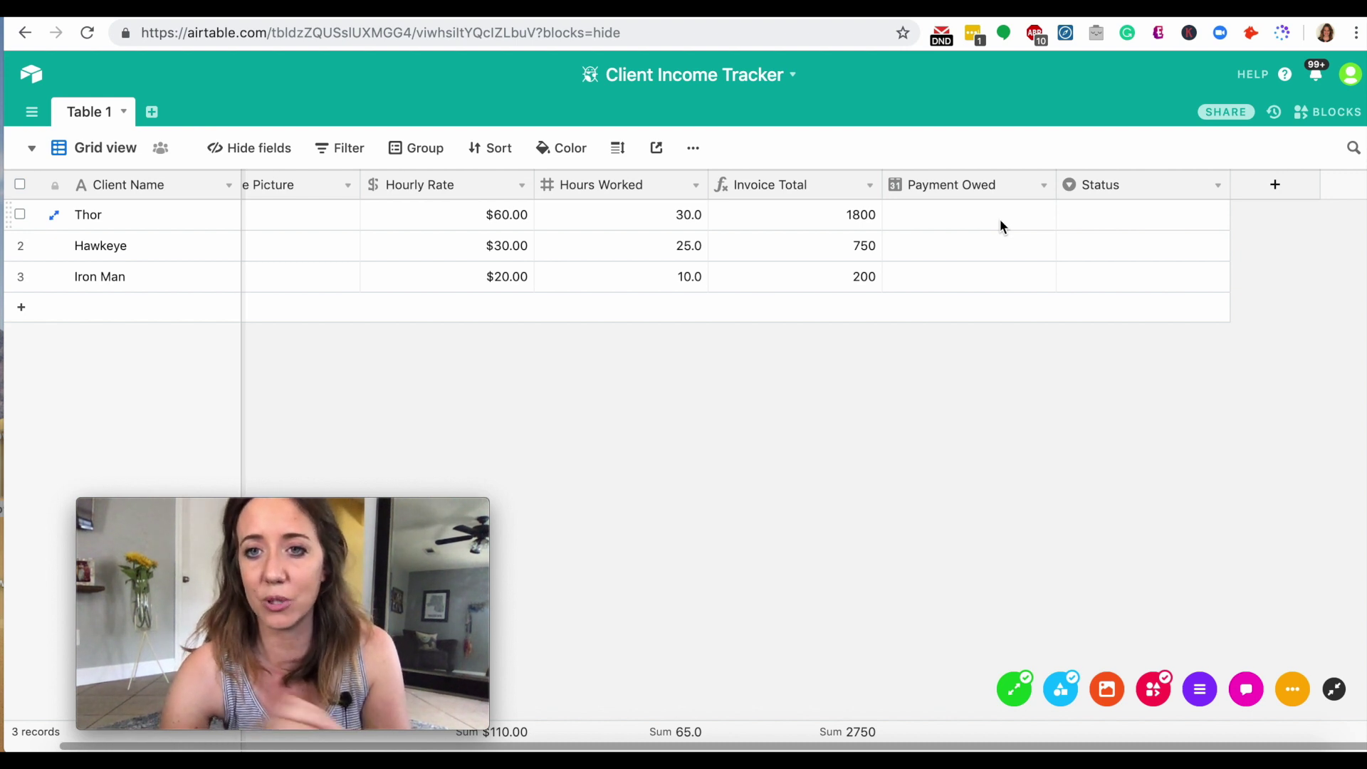
Step: Set the Payment Owed date to 5/1/2019 for Thor and Hawkeye
{"action": "left_click", "coordinate": [980, 214]}
{"action": "left_click", "coordinate": [979, 213]}
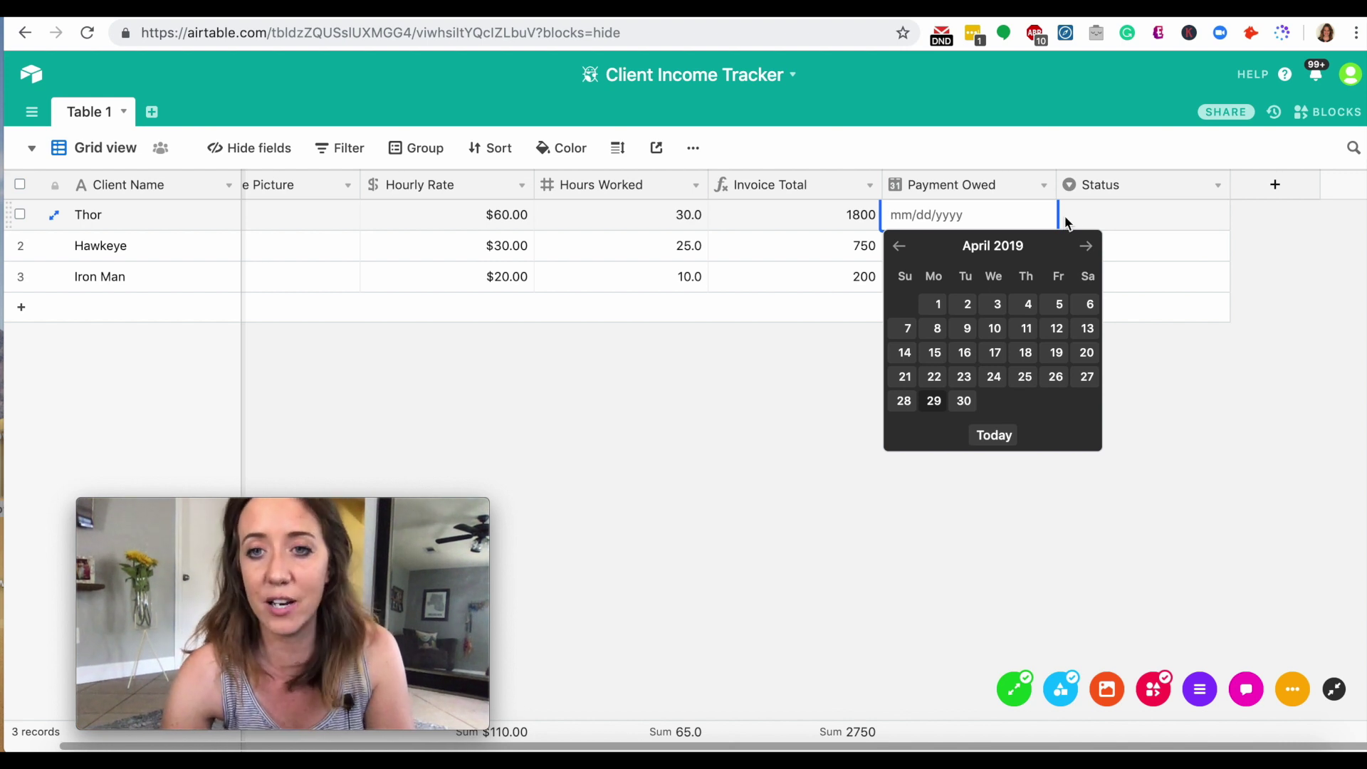
{"action": "left_click", "coordinate": [1087, 251]}
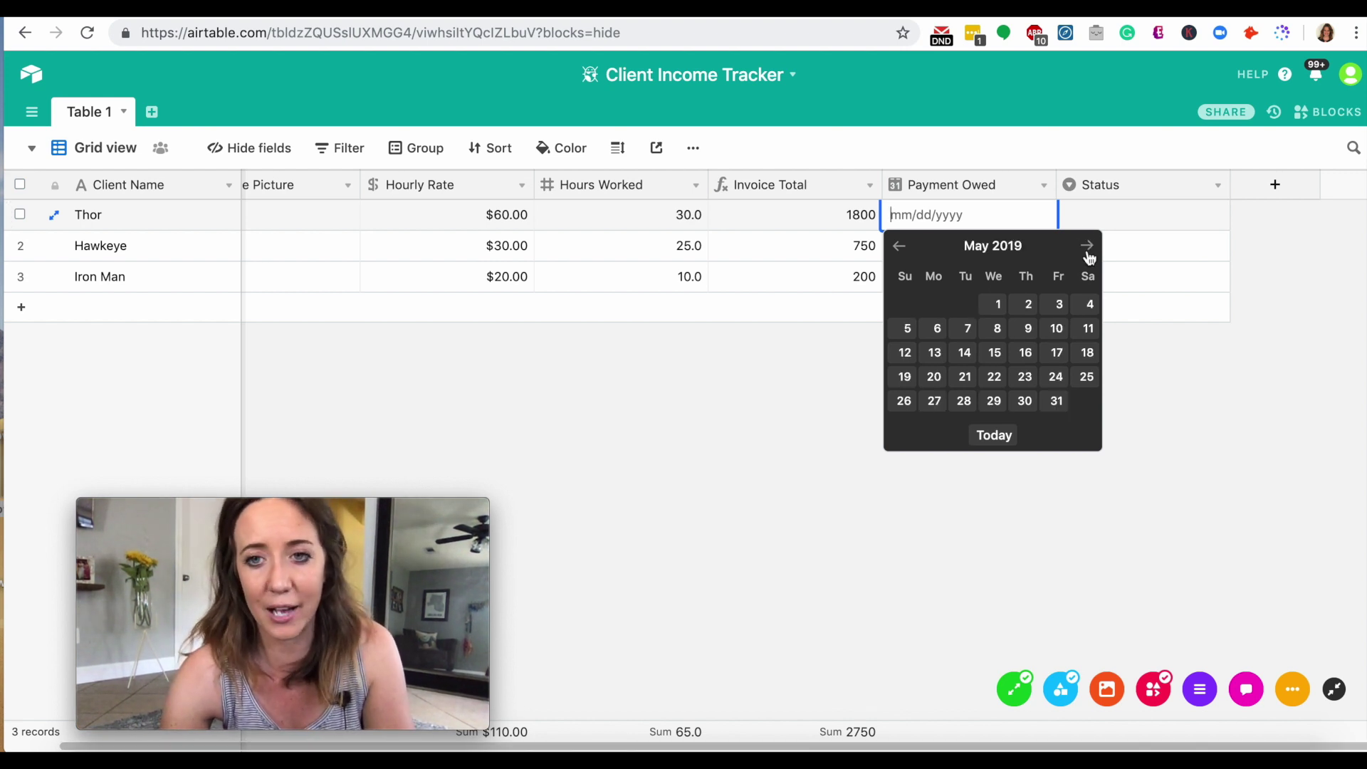
{"action": "left_click", "coordinate": [995, 304]}
{"action": "left_click", "coordinate": [987, 249]}
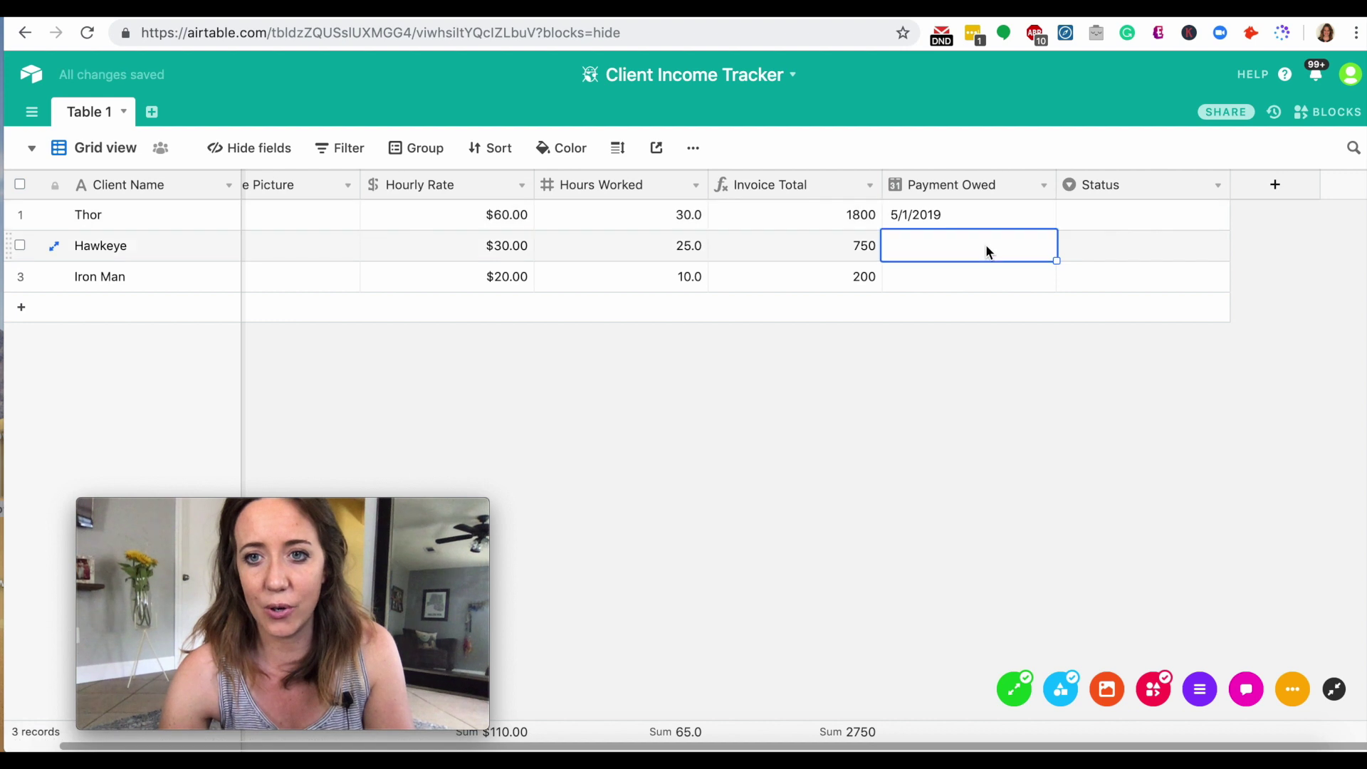
{"action": "left_click", "coordinate": [987, 250]}
{"action": "left_click", "coordinate": [1086, 277]}
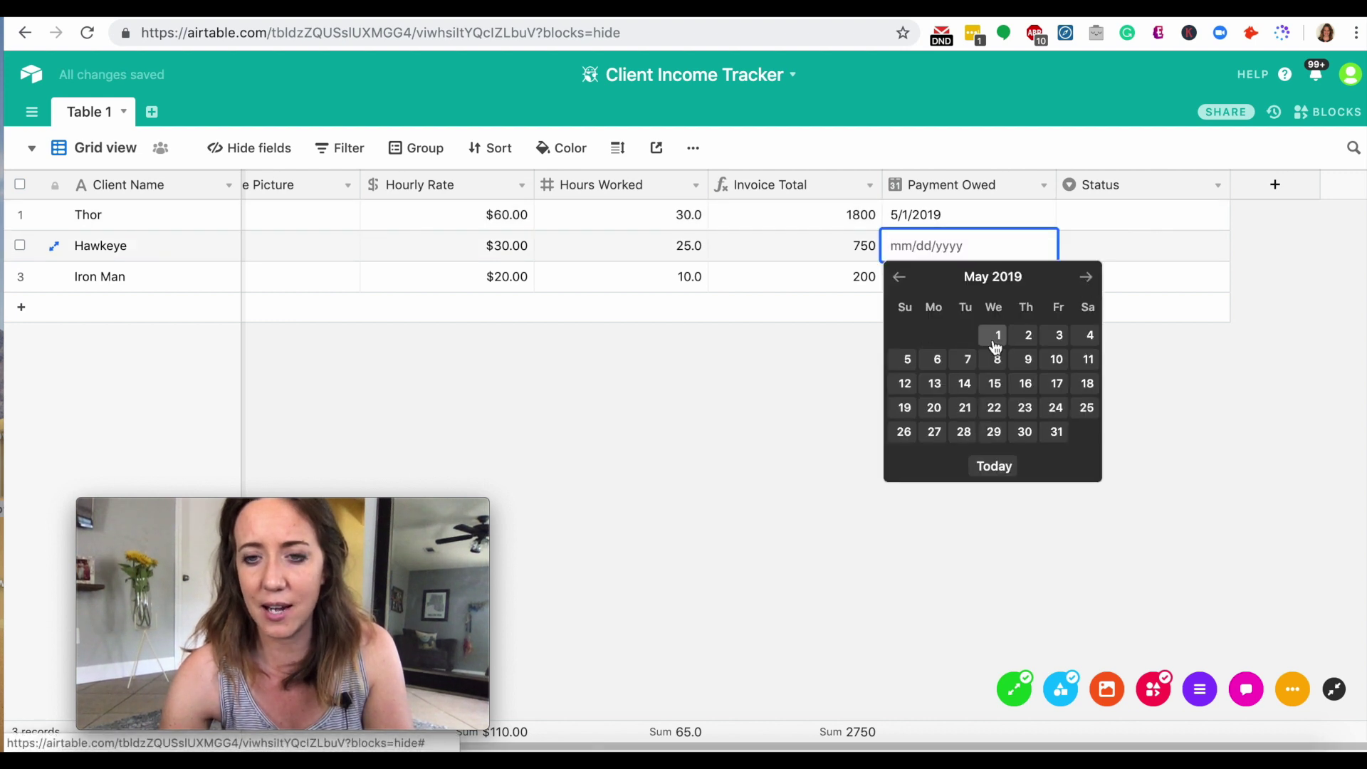
{"action": "left_click", "coordinate": [995, 334]}
Step: Set Iron Man's Payment Owed date to 5/1/2019
{"action": "left_click", "coordinate": [943, 282]}
{"action": "left_click", "coordinate": [942, 282]}
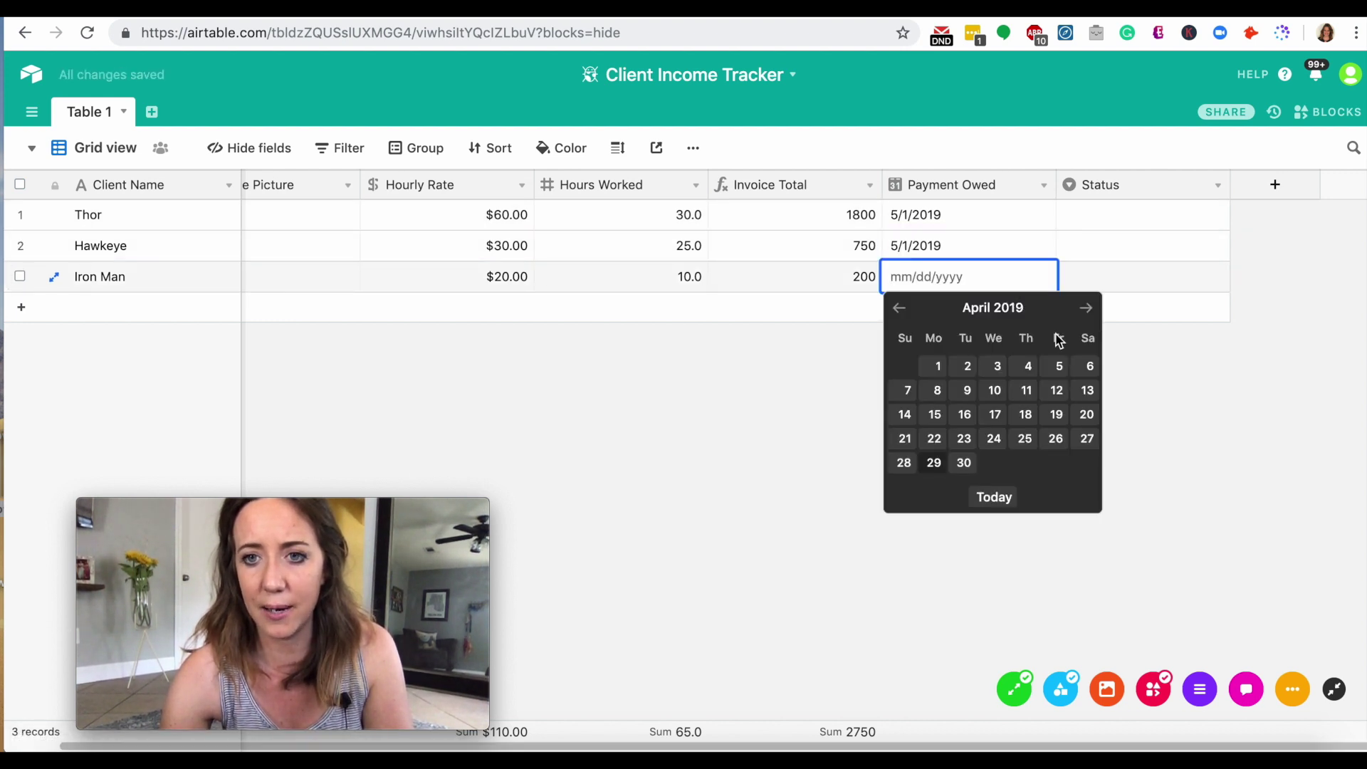
{"action": "left_click", "coordinate": [1086, 308]}
{"action": "left_click", "coordinate": [997, 364]}
{"action": "left_click", "coordinate": [1100, 324]}
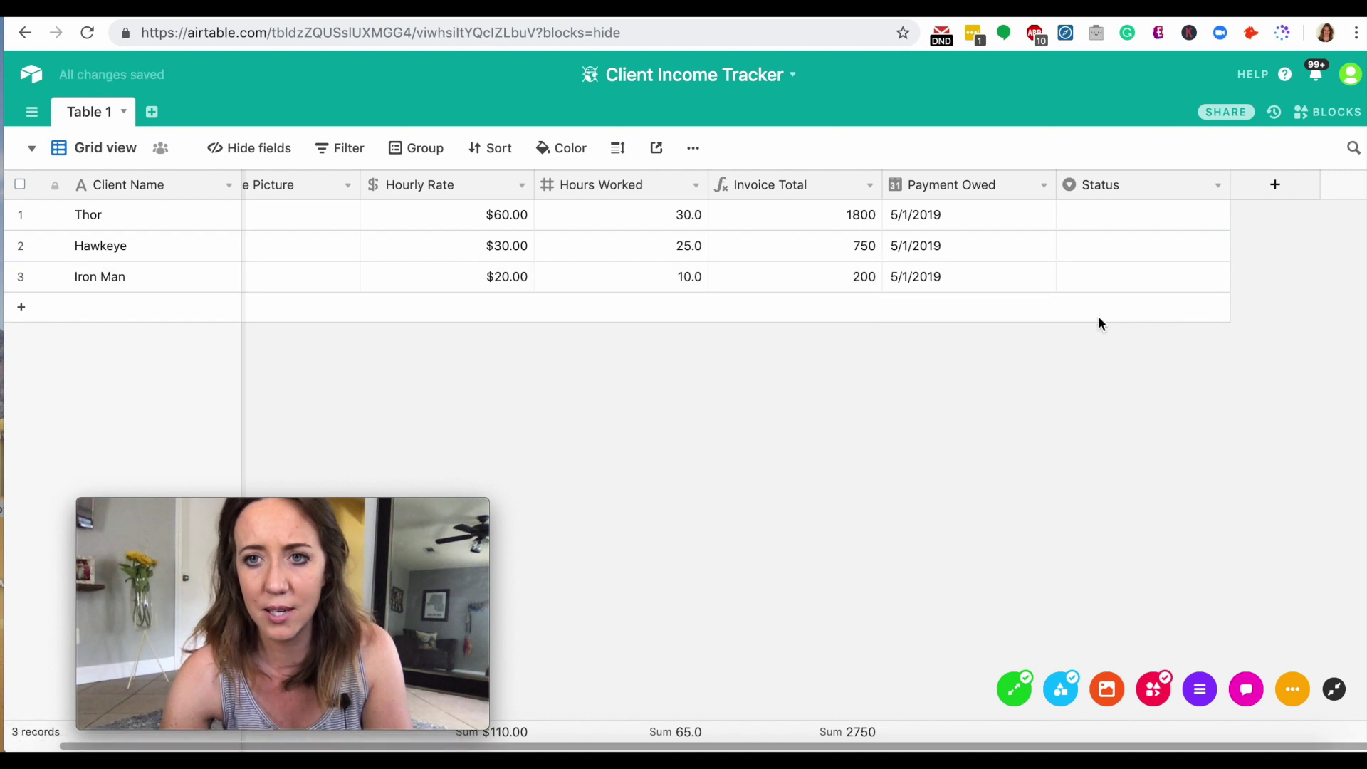
Step: Set Thor's status to Paid
{"action": "left_click", "coordinate": [1159, 222]}
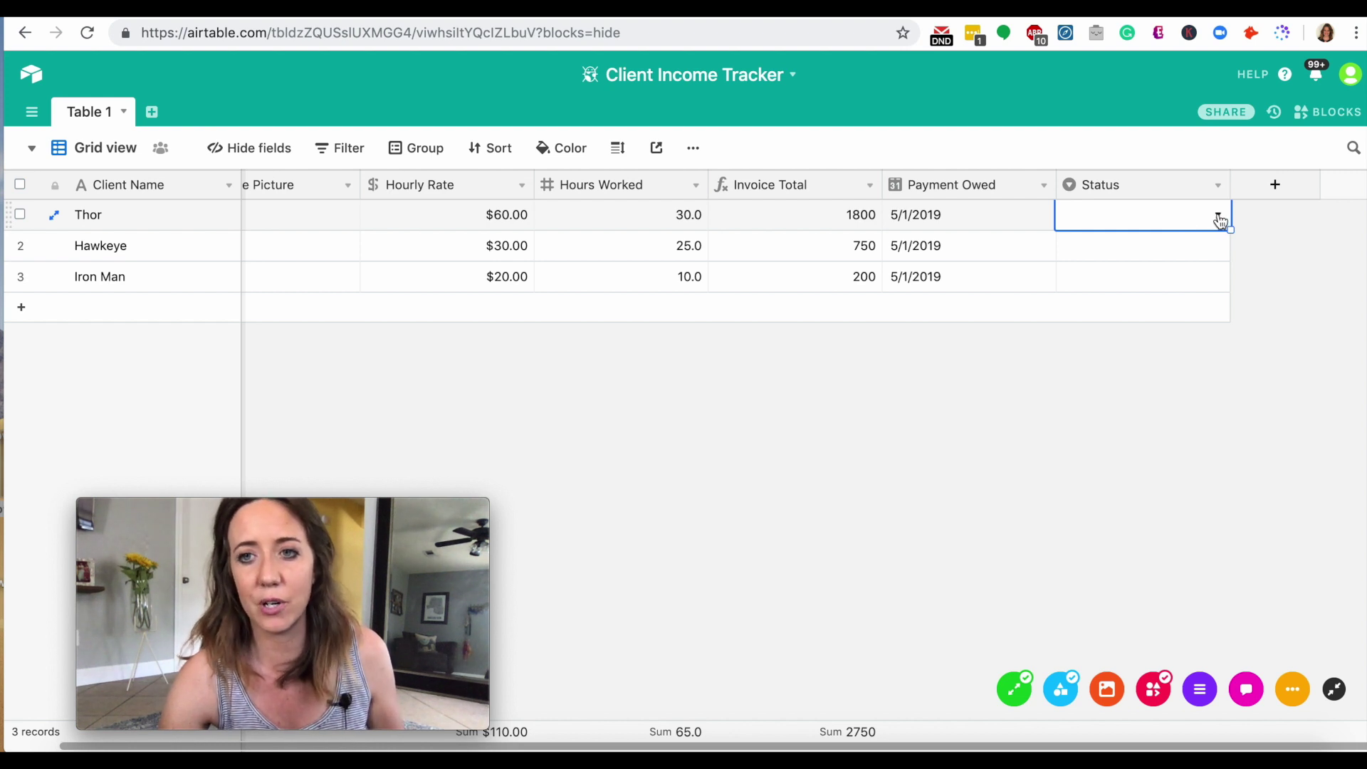
{"action": "left_click", "coordinate": [1219, 216]}
{"action": "left_click", "coordinate": [1181, 220]}
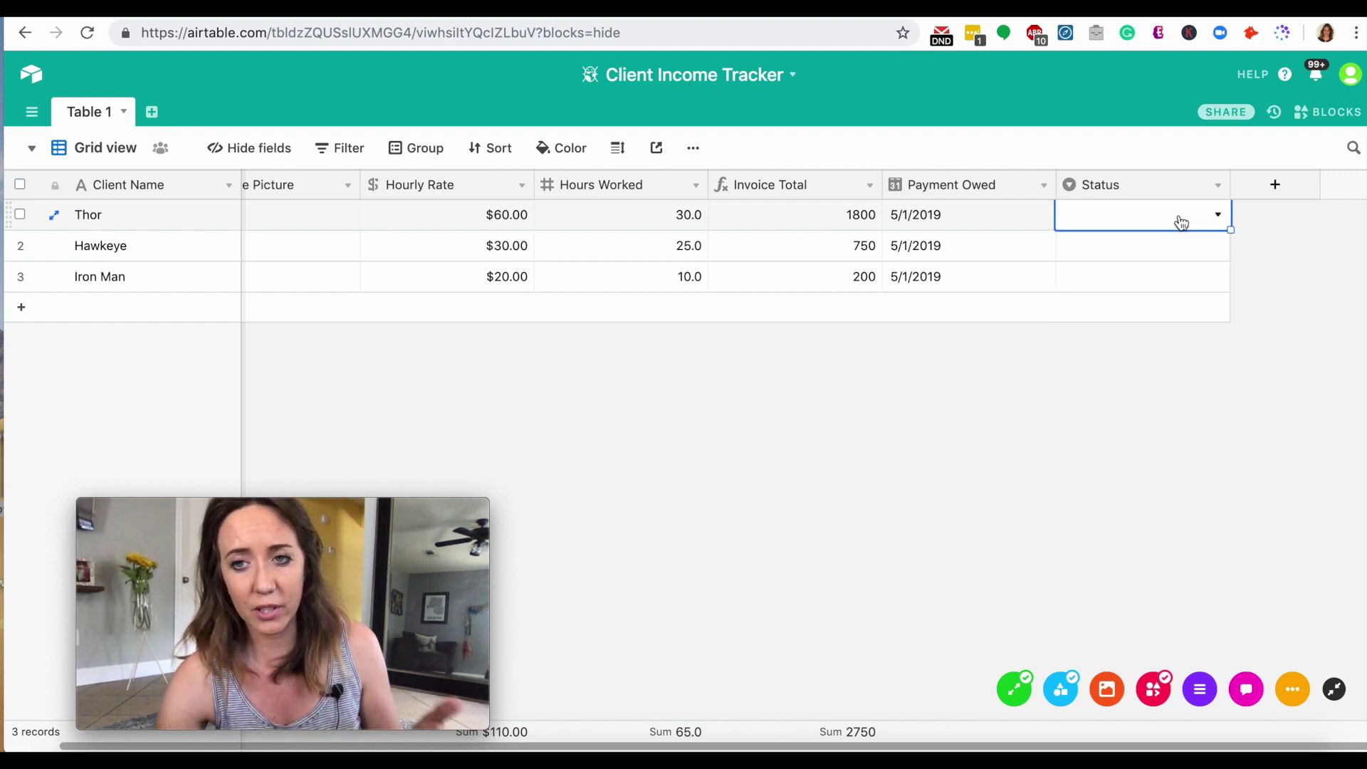
{"action": "left_click", "coordinate": [1224, 218]}
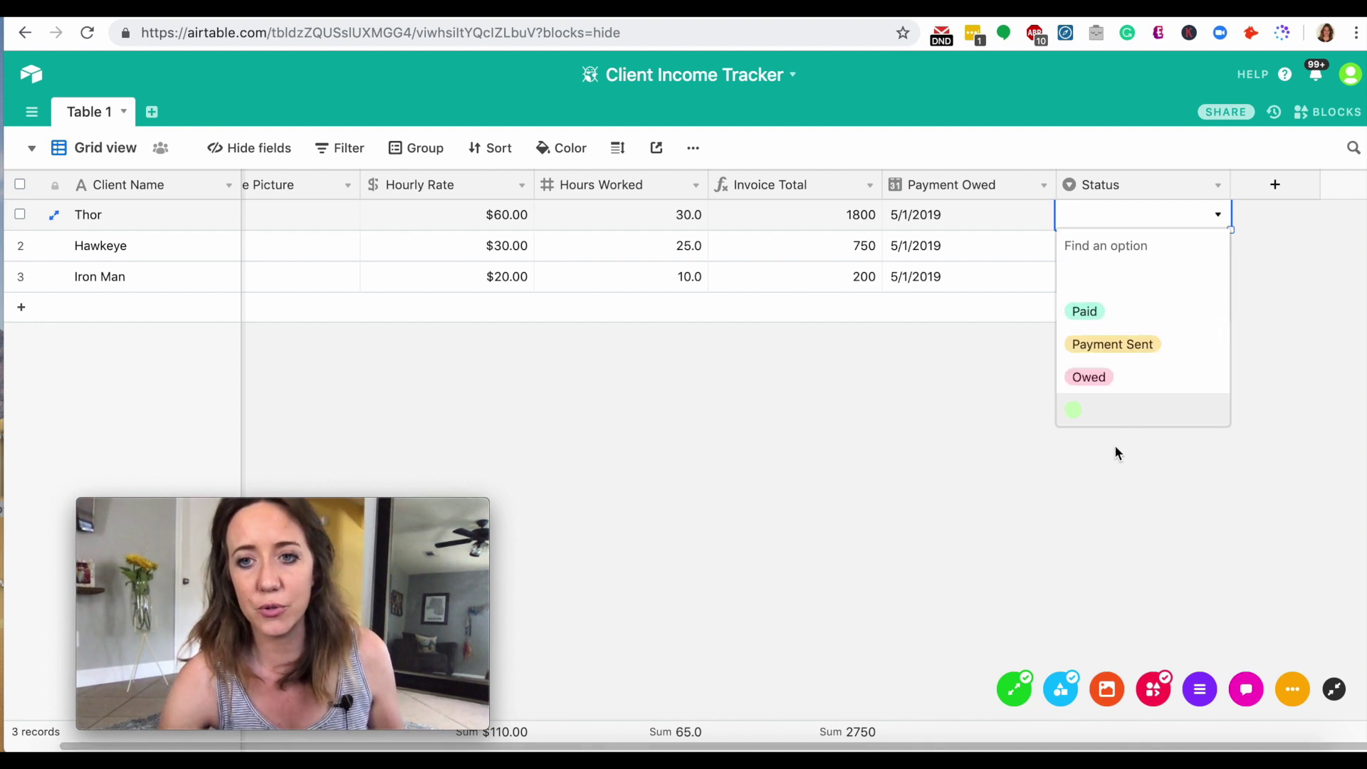
{"action": "left_click", "coordinate": [1132, 317]}
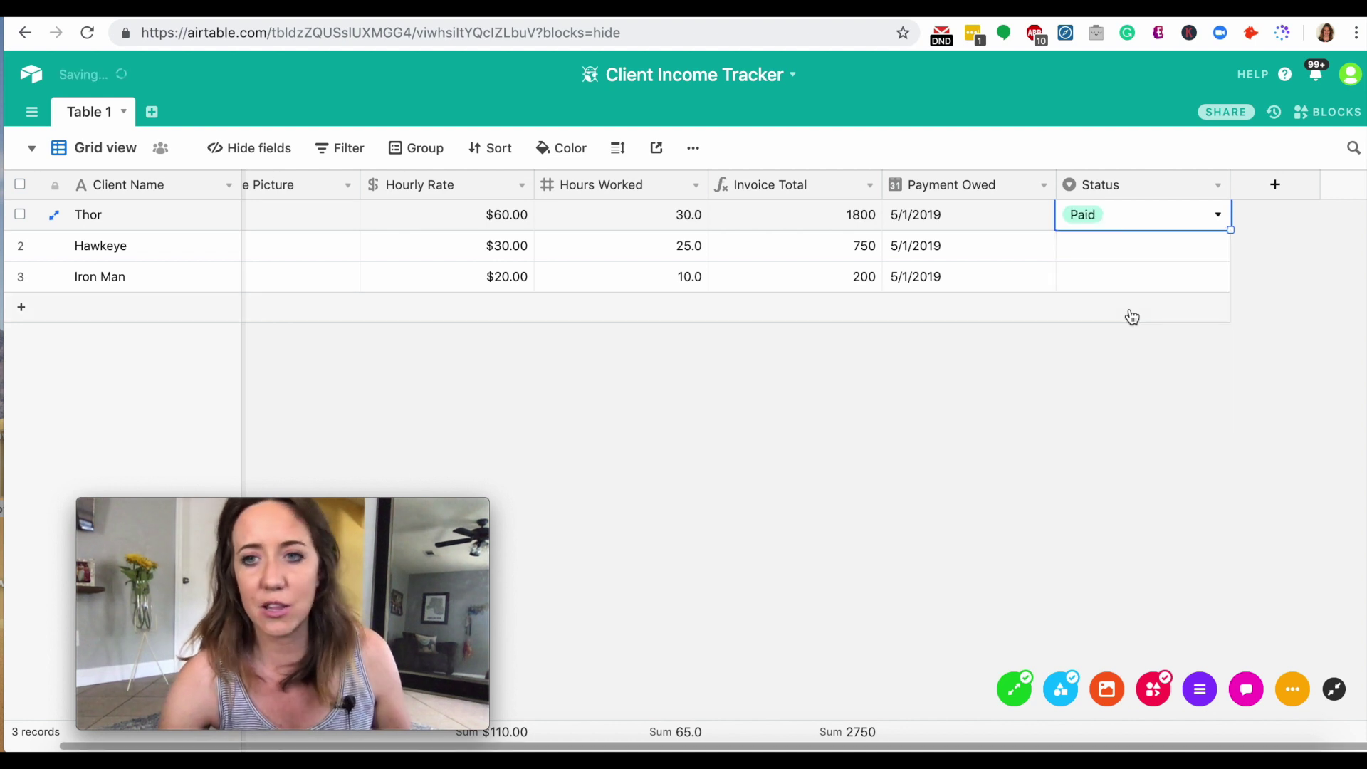
Step: Set the status to Owed for Hawkeye and Payment Sent for Iron Man
{"action": "left_click", "coordinate": [1191, 251]}
{"action": "left_click", "coordinate": [1216, 247]}
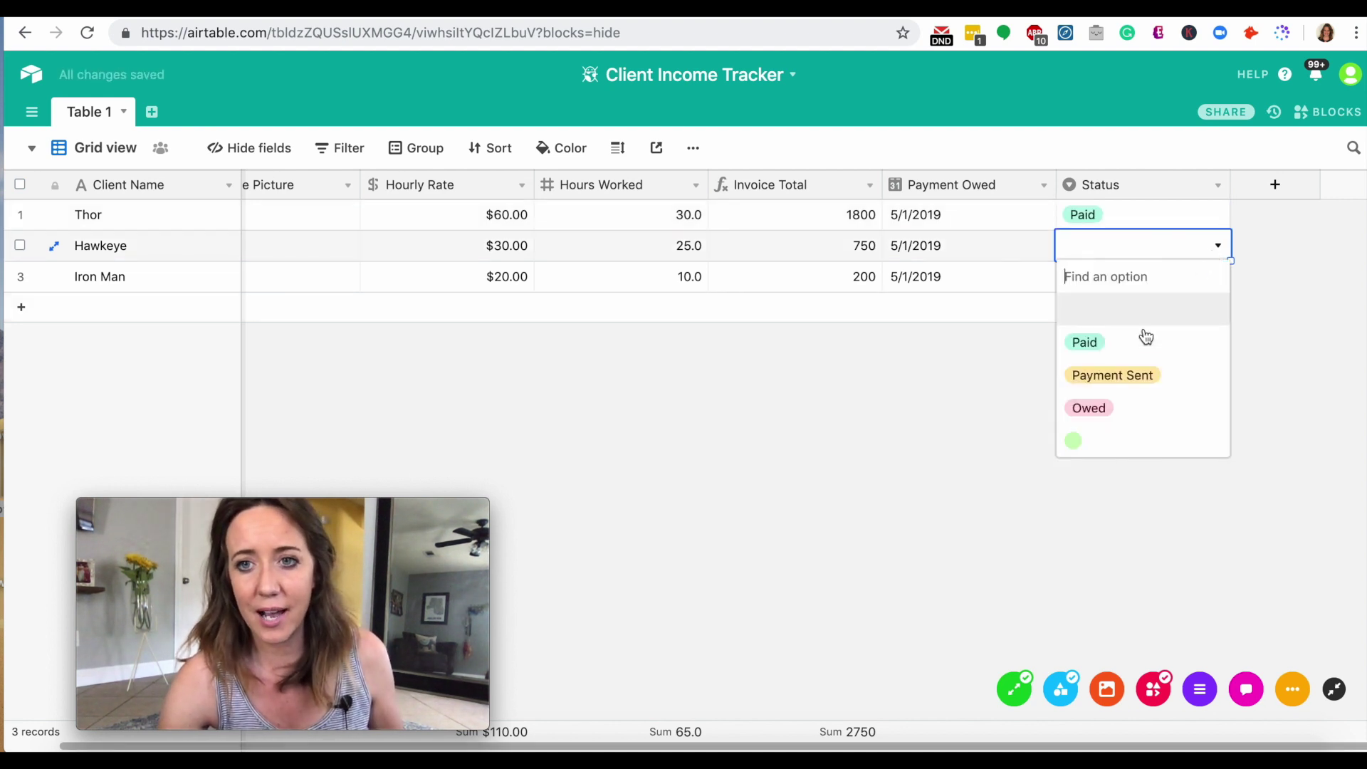
{"action": "left_click", "coordinate": [1136, 405]}
{"action": "left_click", "coordinate": [1131, 283]}
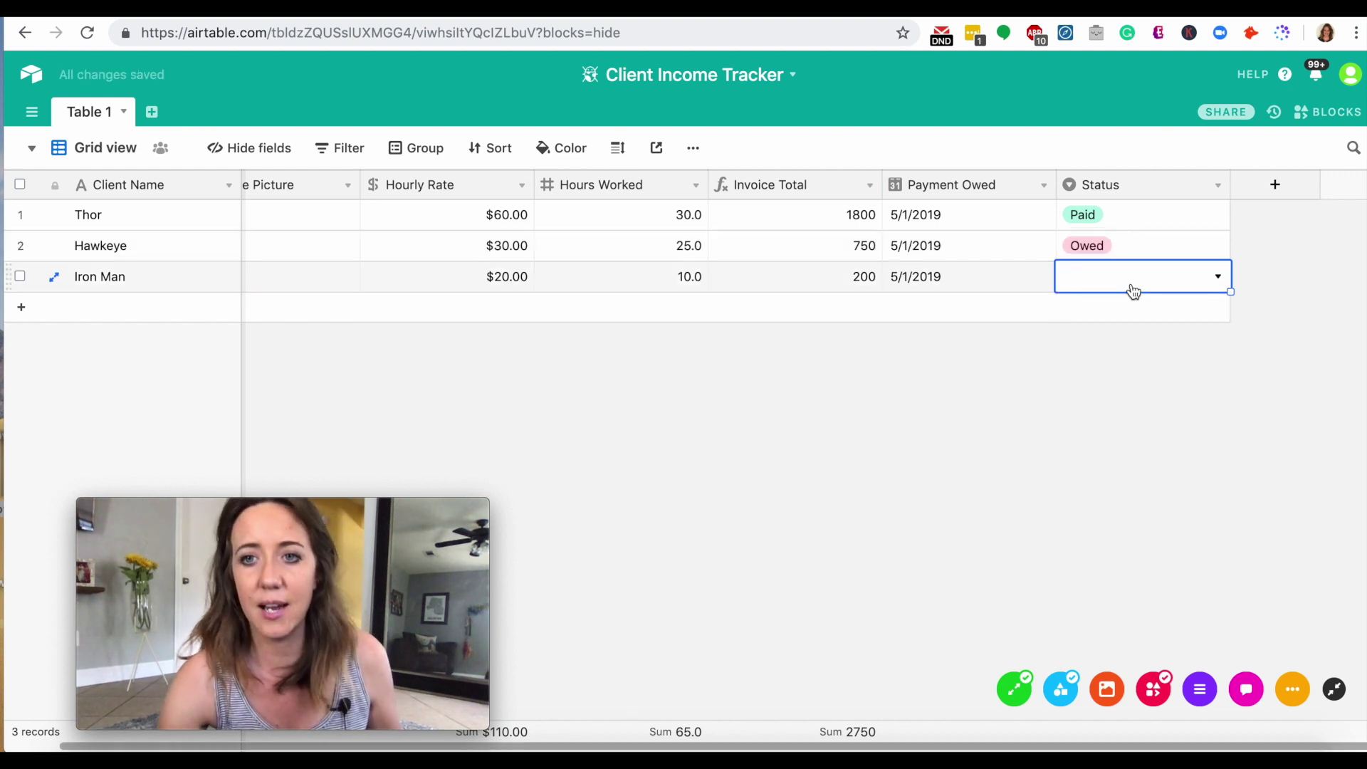
{"action": "left_click", "coordinate": [1219, 283]}
{"action": "left_click", "coordinate": [1136, 403]}
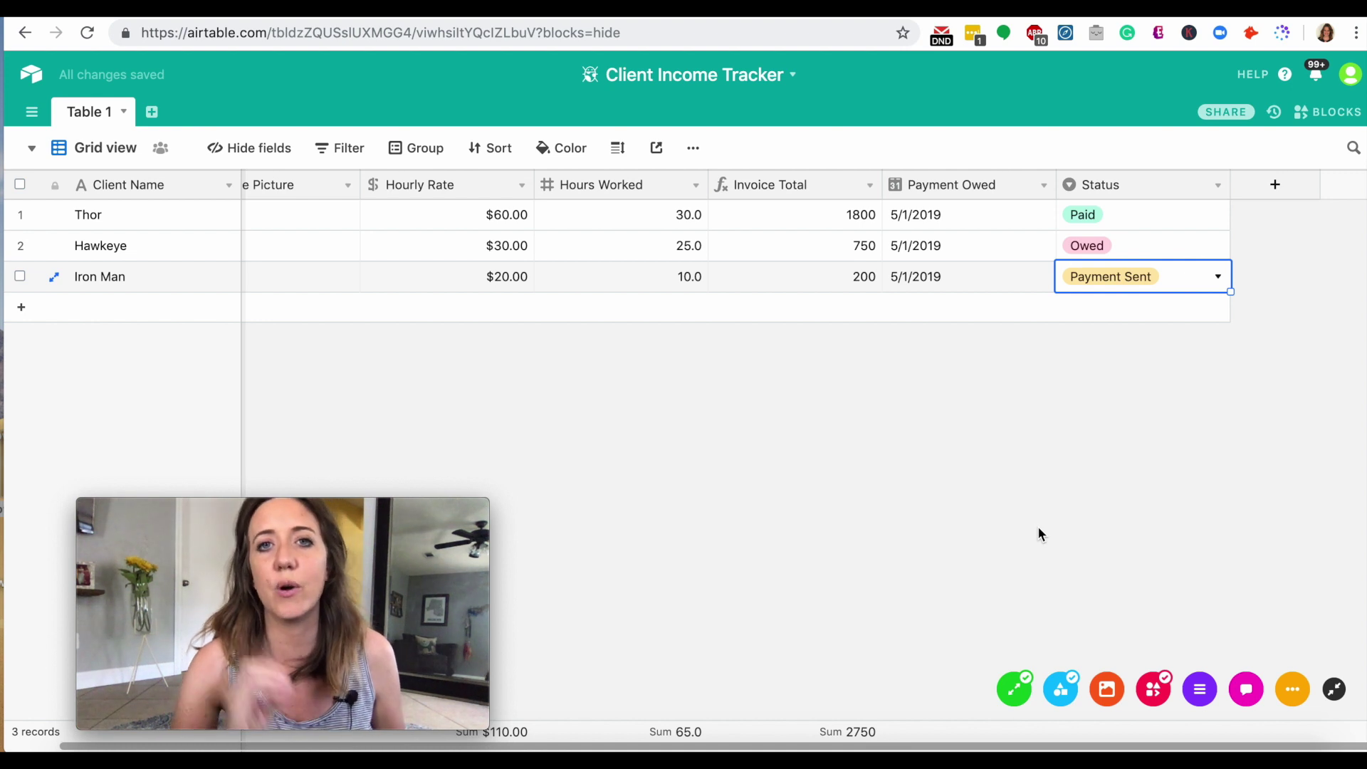
{"action": "left_click", "coordinate": [833, 466]}
Step: Filter the grid view to records whose Status is Owed
{"action": "scroll", "coordinate": [687, 494], "scroll_direction": "left", "scroll_amount": 2}
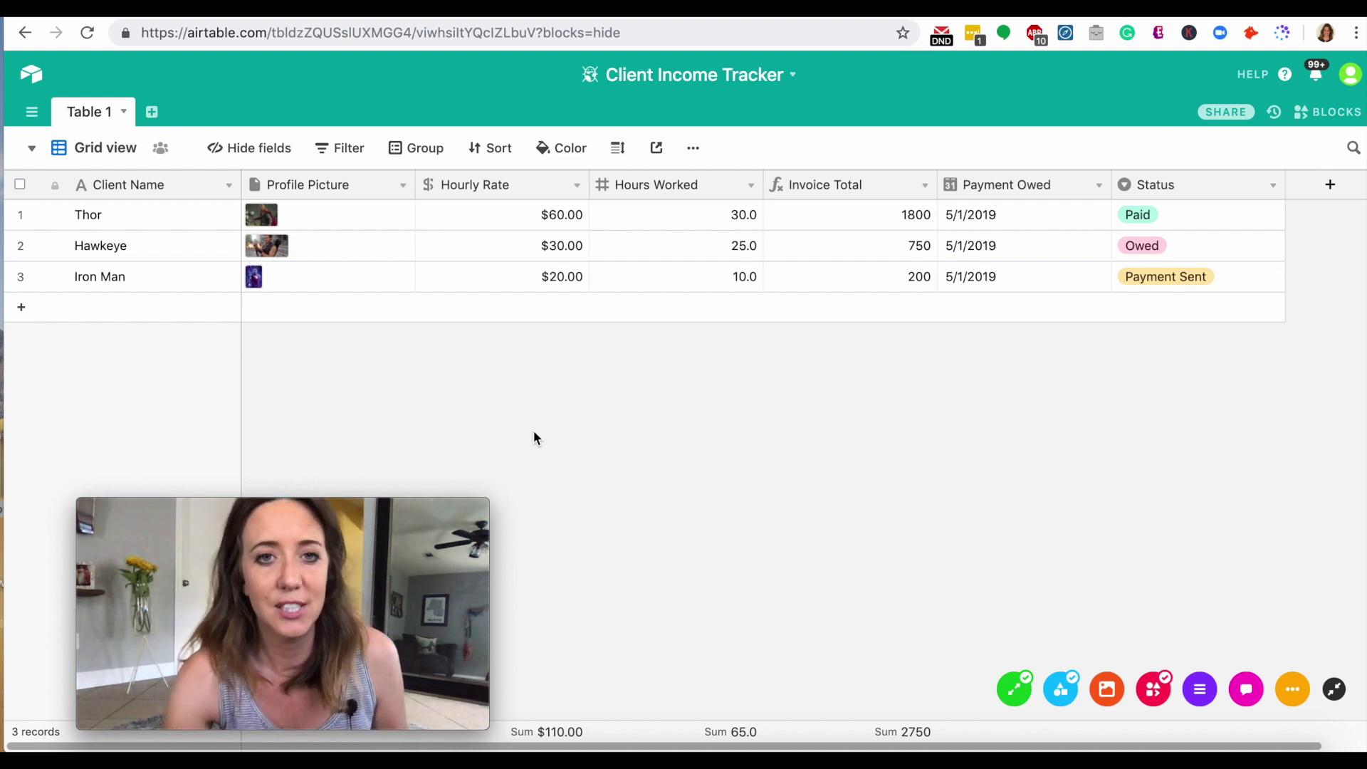
{"action": "left_click", "coordinate": [348, 151]}
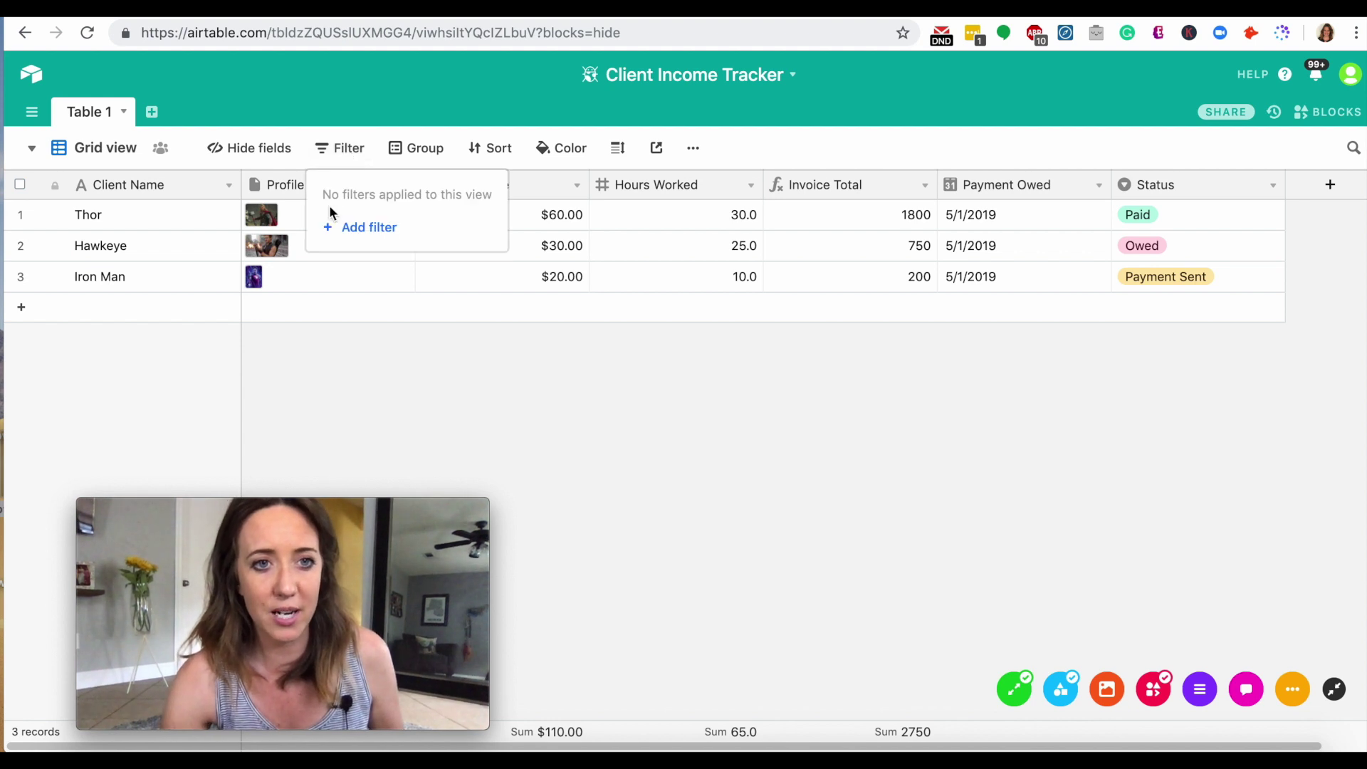
{"action": "left_click", "coordinate": [359, 228]}
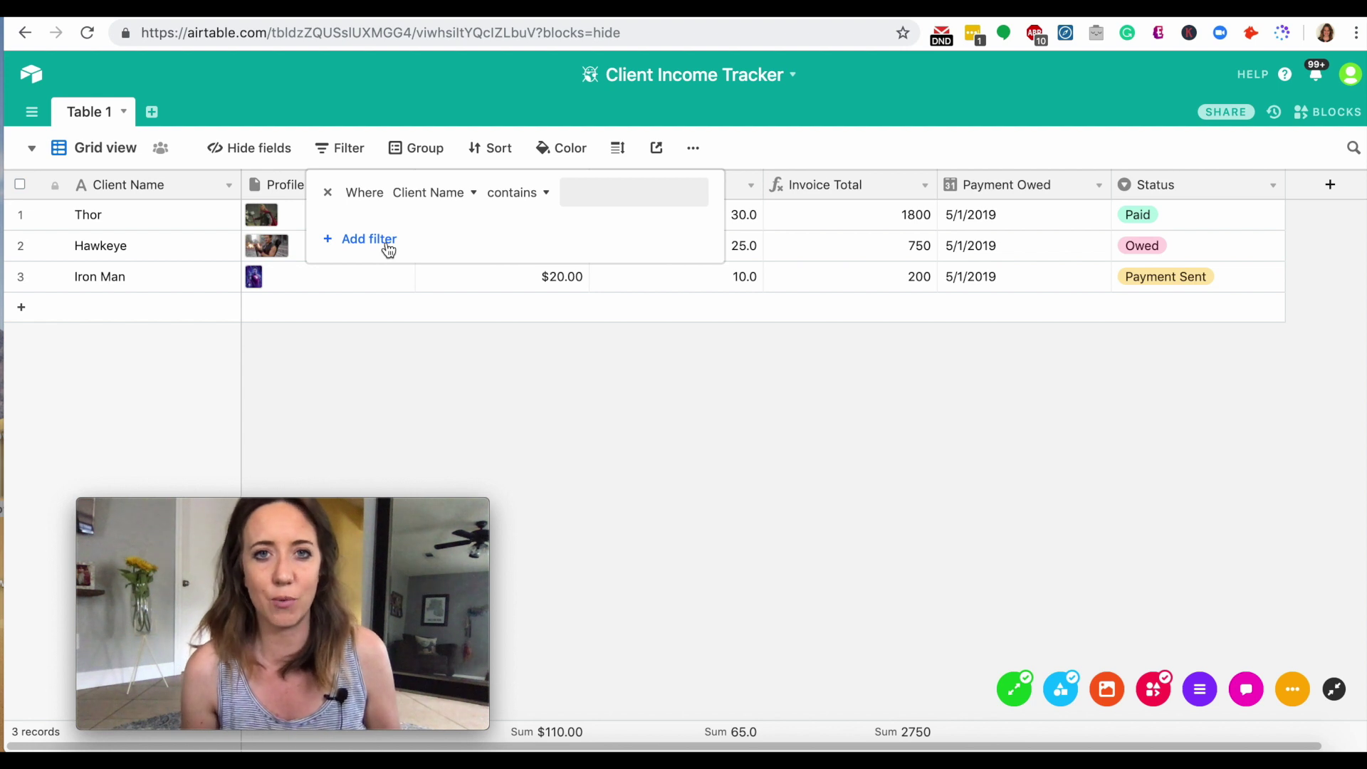
{"action": "left_click", "coordinate": [478, 191]}
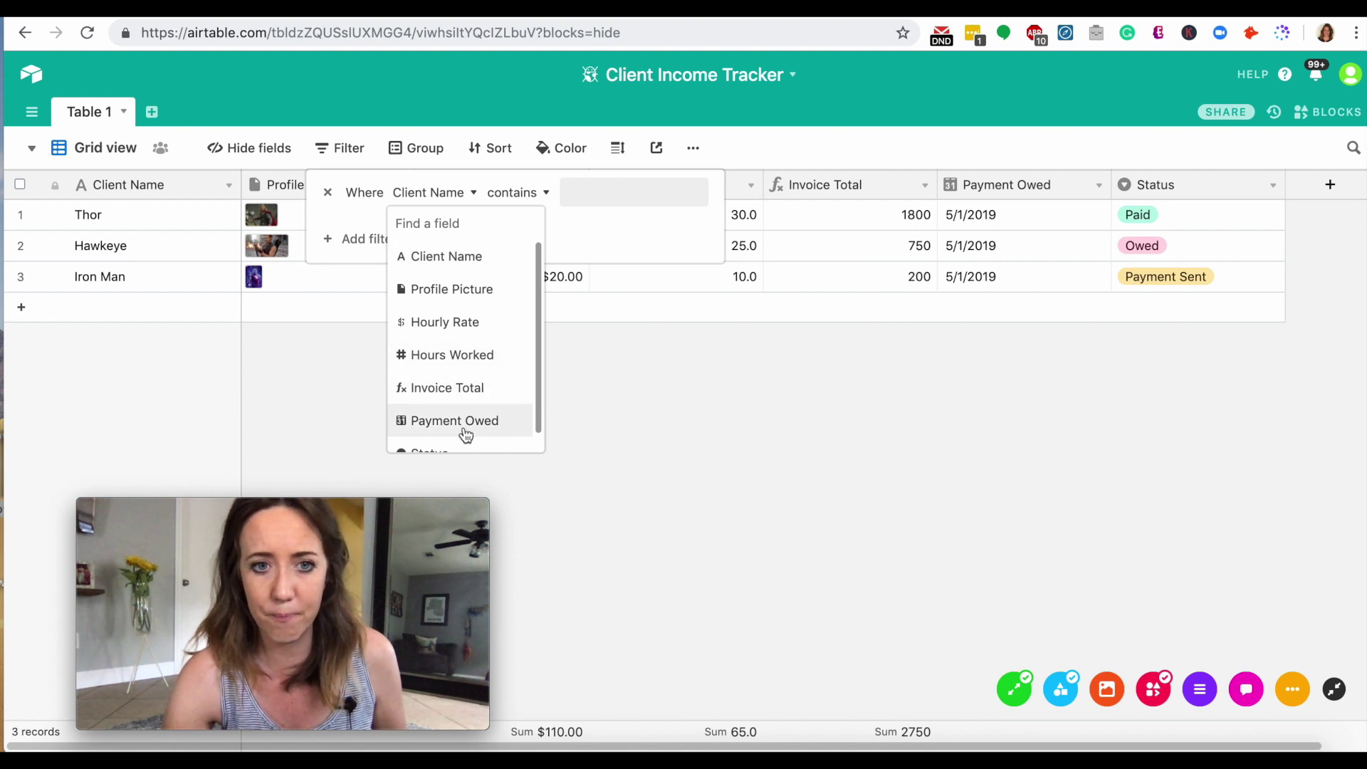
{"action": "scroll", "coordinate": [465, 434], "scroll_direction": "down", "scroll_amount": 1}
{"action": "left_click", "coordinate": [438, 436]}
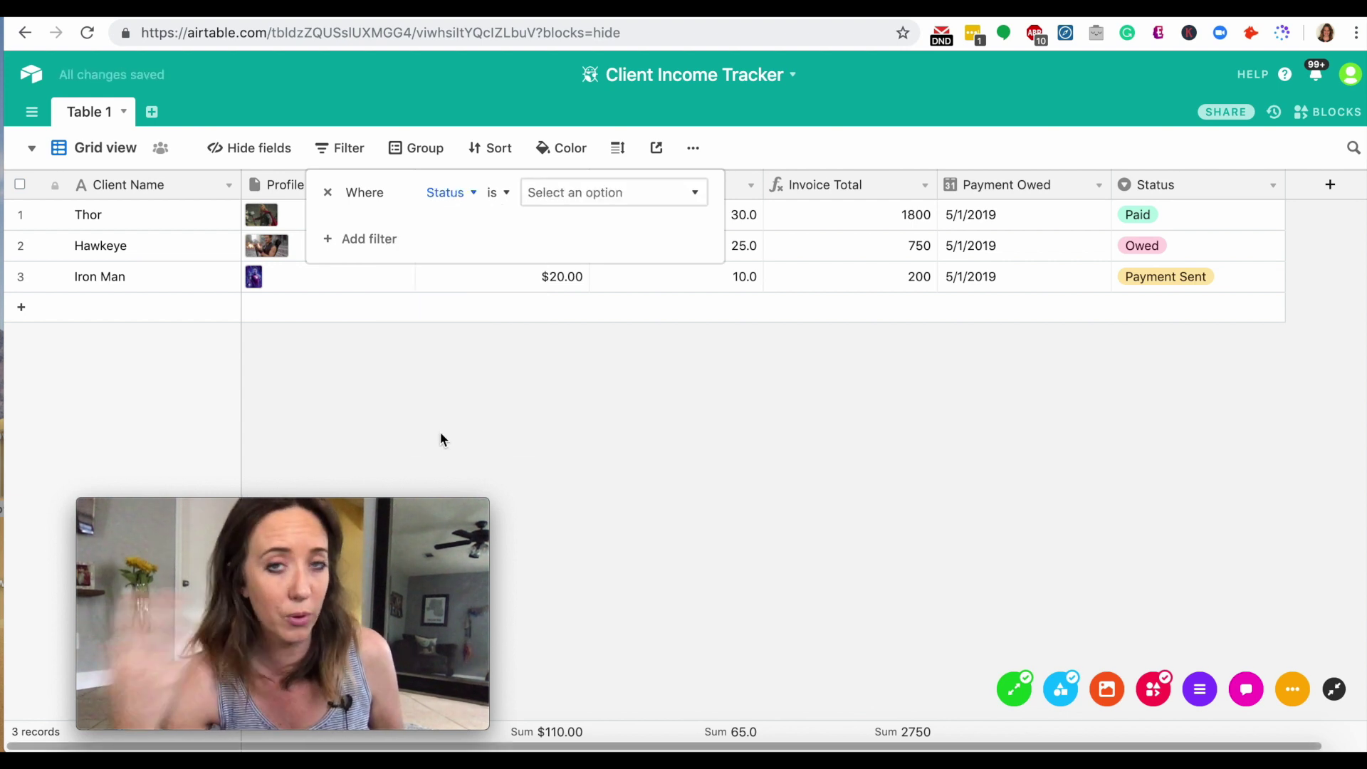
{"action": "left_click", "coordinate": [604, 200]}
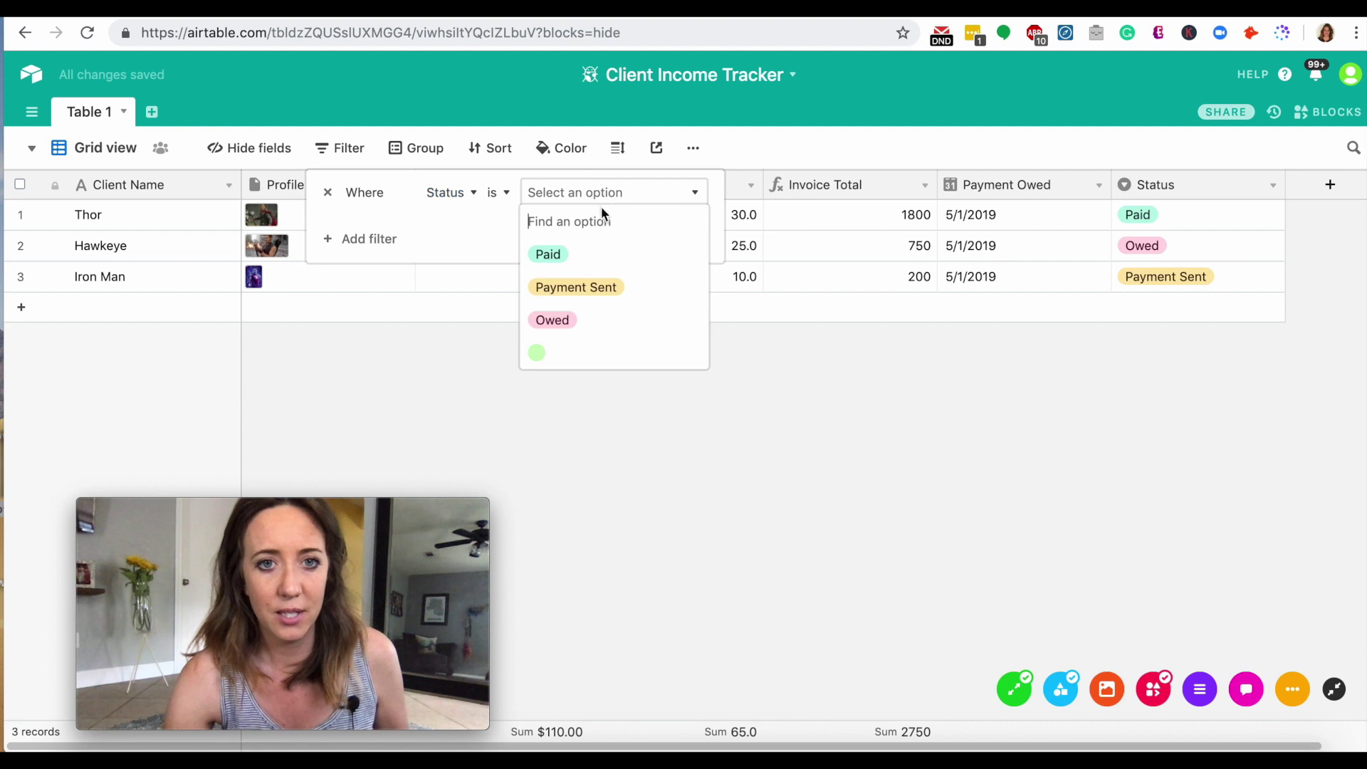
{"action": "left_click", "coordinate": [585, 317]}
{"action": "left_click", "coordinate": [731, 333]}
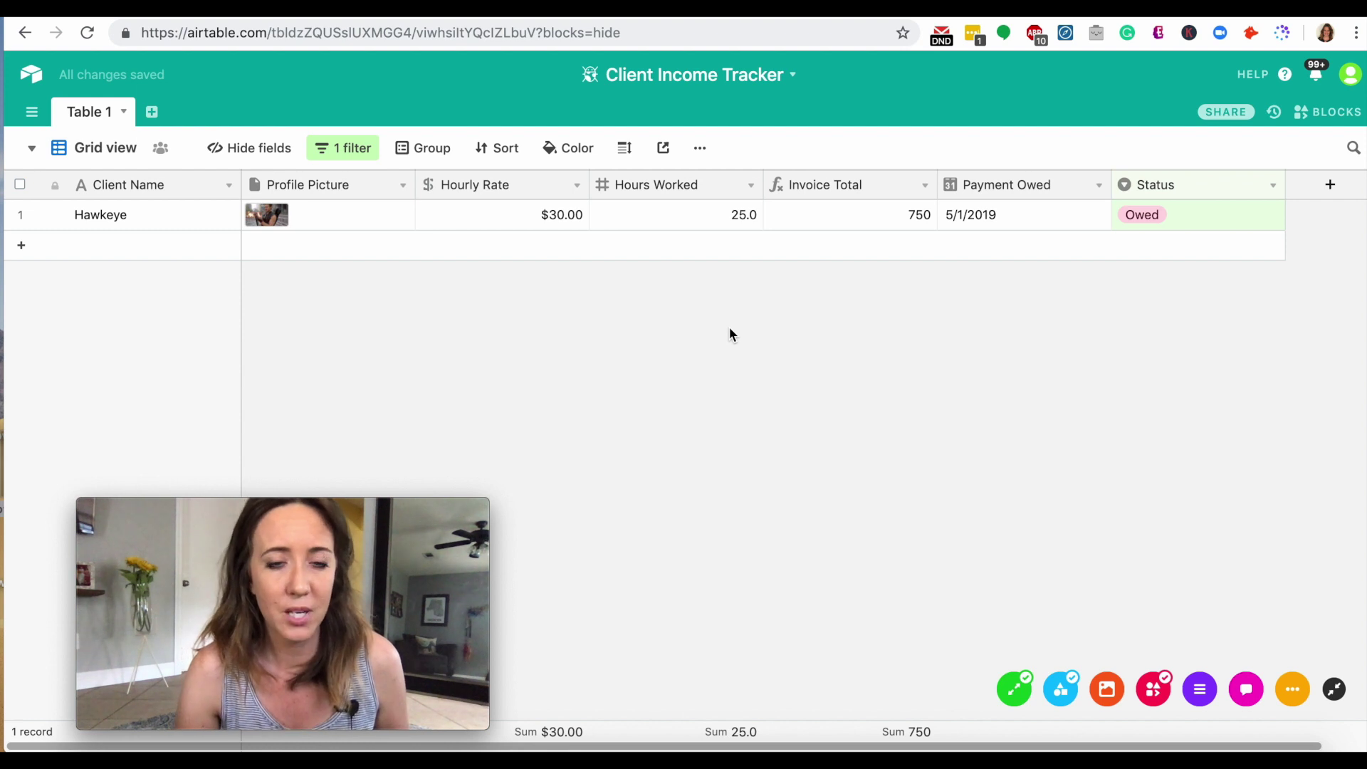
Step: Remove the Status filter from the grid view
{"action": "left_click", "coordinate": [347, 148]}
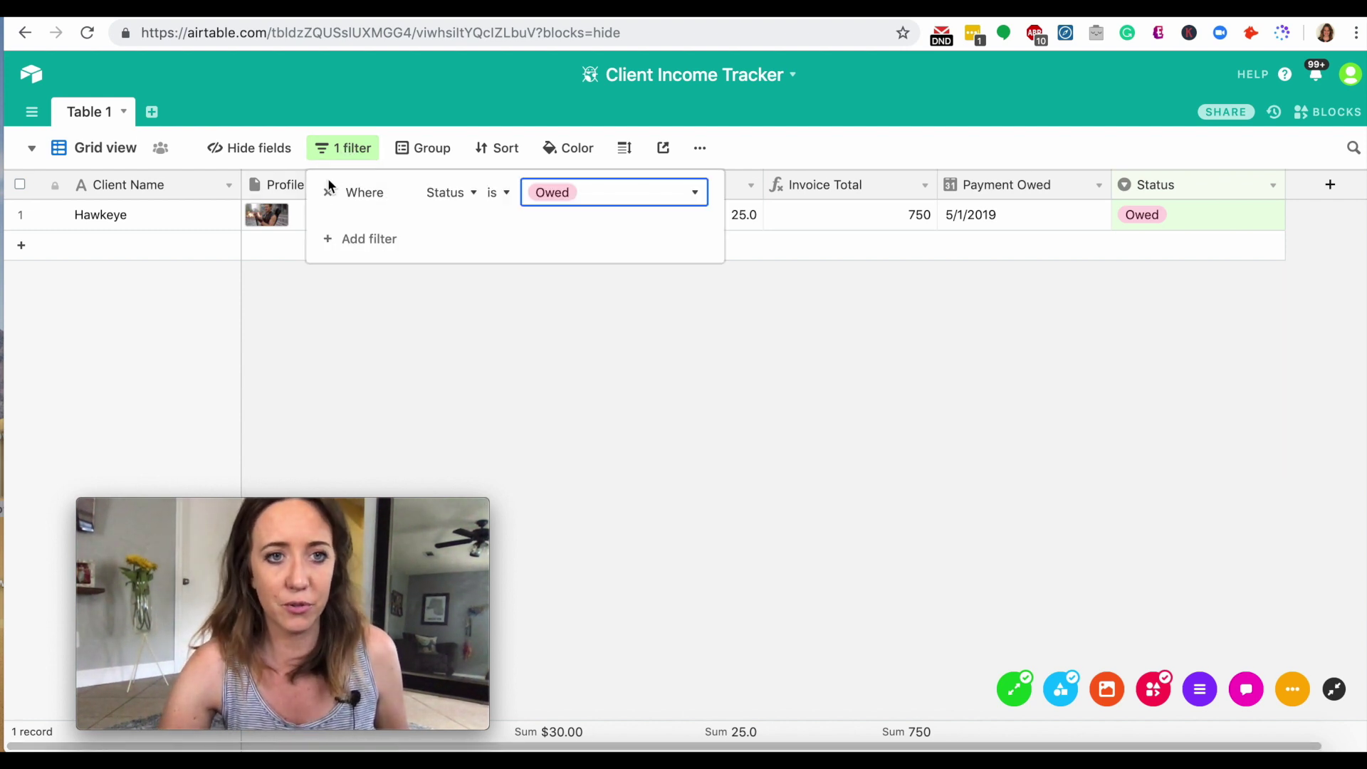
{"action": "left_click", "coordinate": [328, 191]}
{"action": "left_click", "coordinate": [778, 436]}
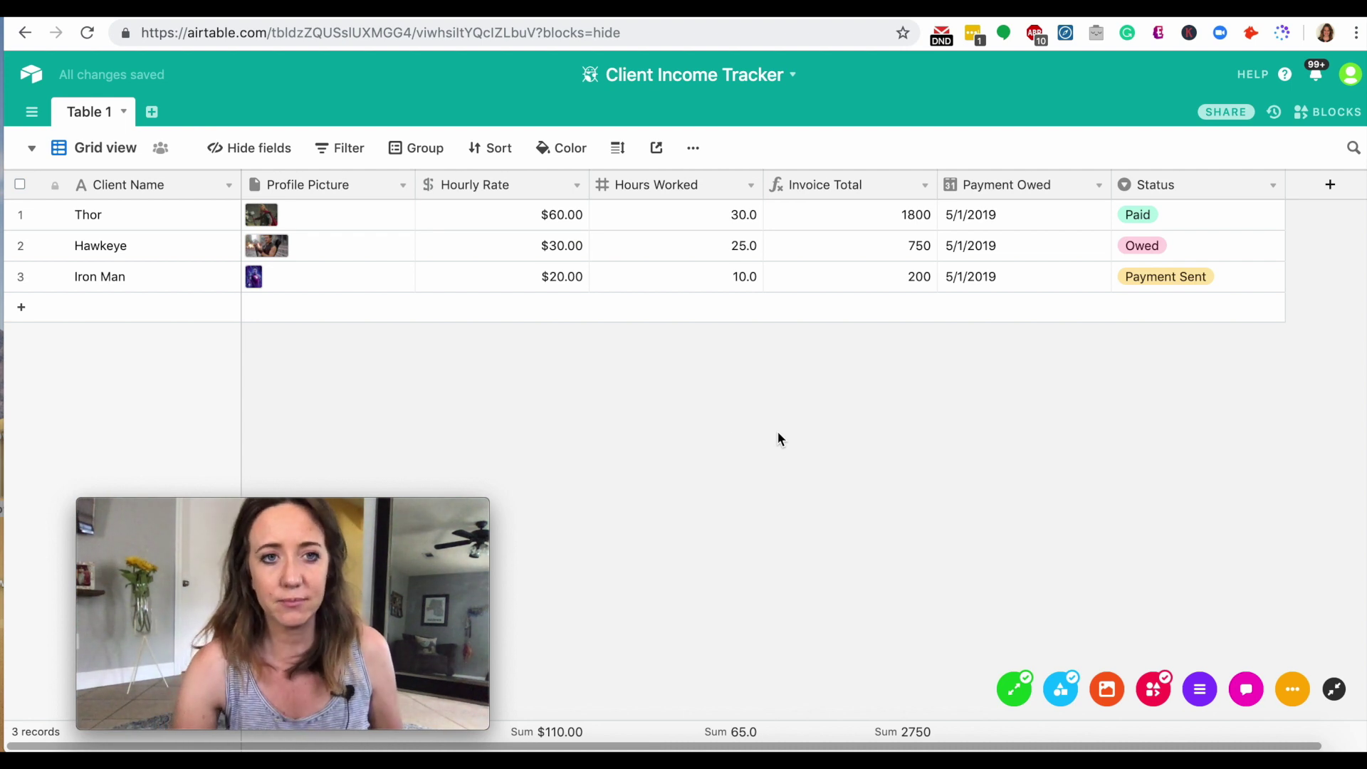
Step: Add four blank Client Name contains conditions to the grid view's filter
{"action": "left_click", "coordinate": [349, 150]}
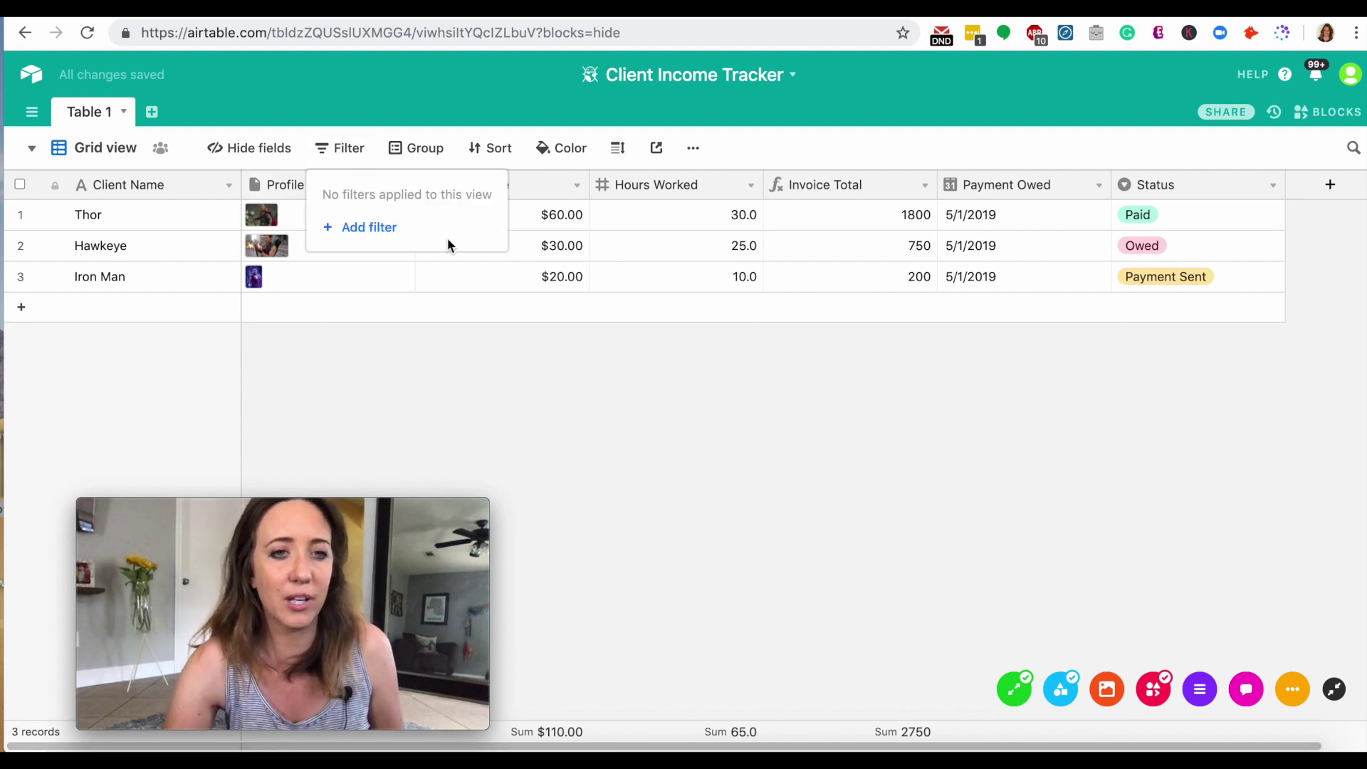
{"action": "left_click", "coordinate": [369, 227]}
{"action": "left_click", "coordinate": [369, 241]}
{"action": "left_click", "coordinate": [377, 283]}
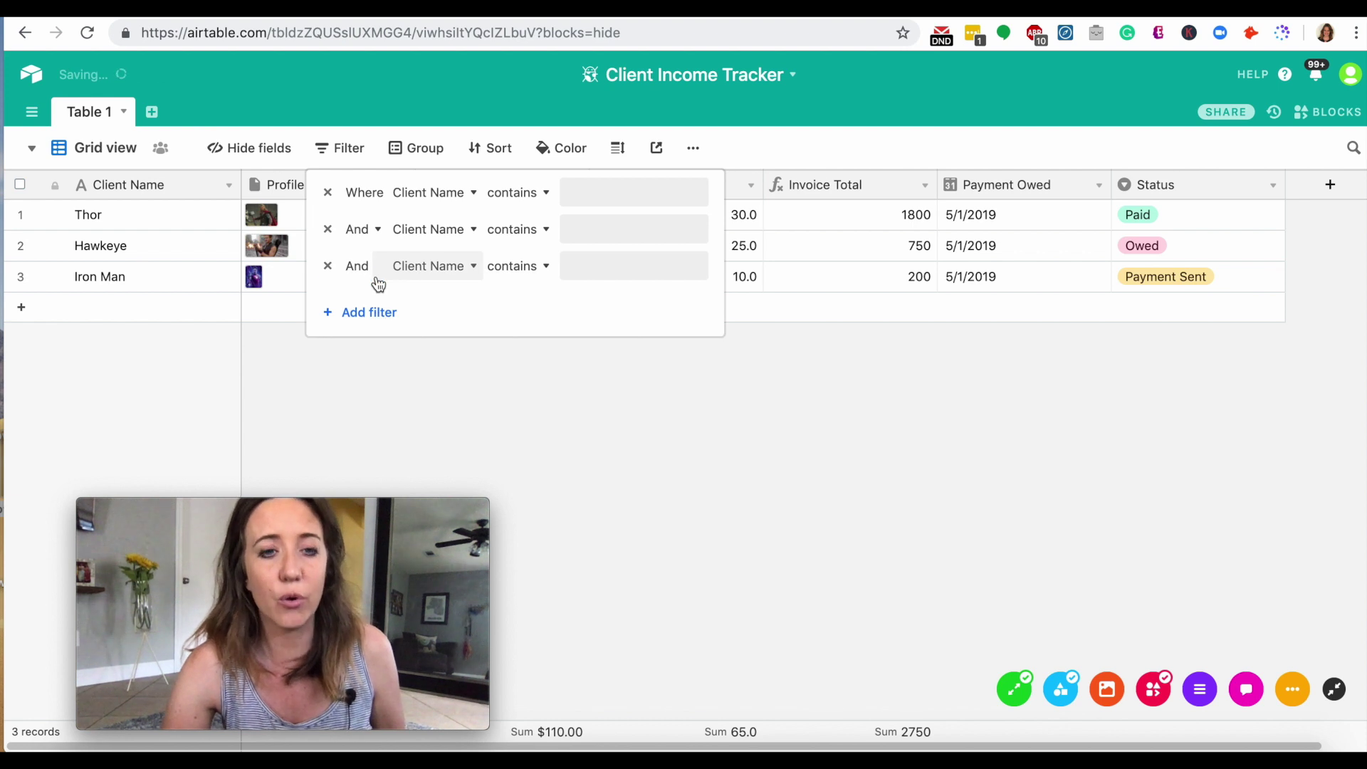
{"action": "left_click", "coordinate": [378, 327]}
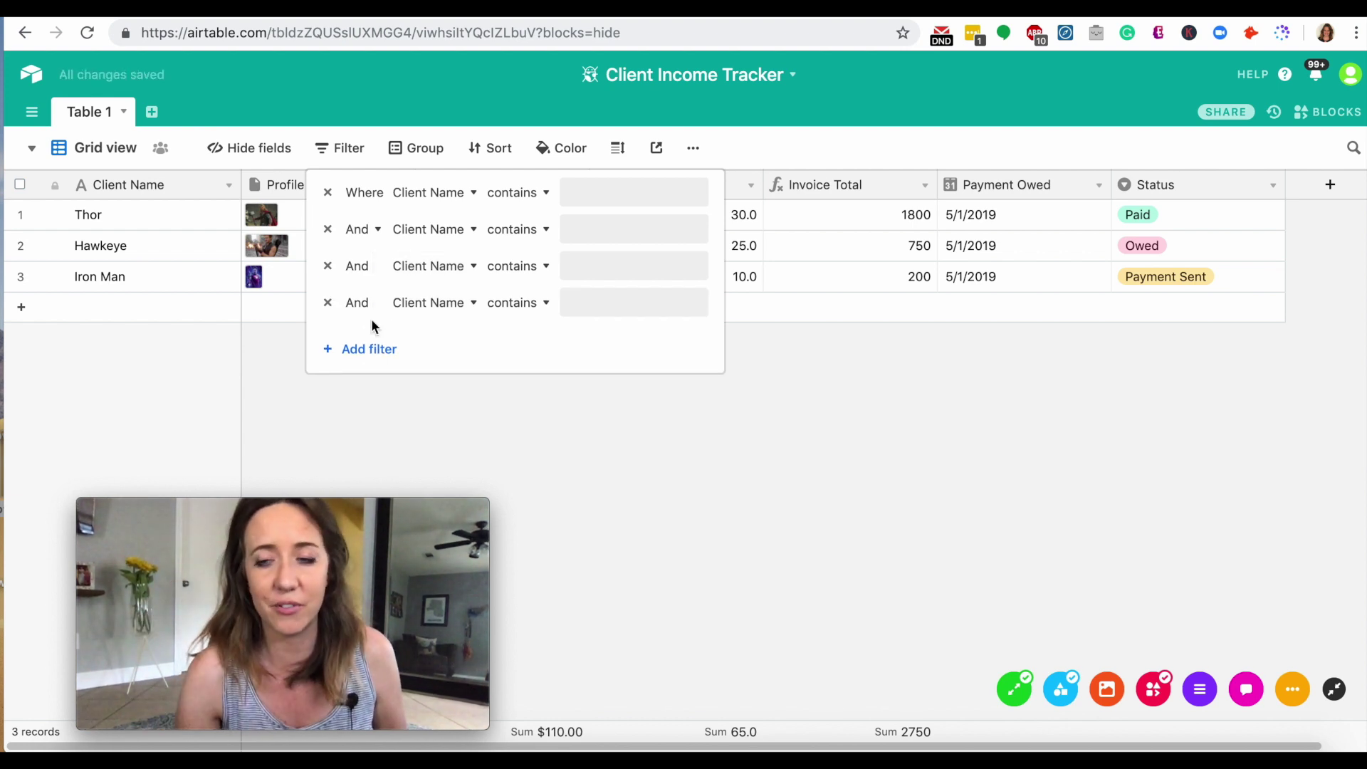
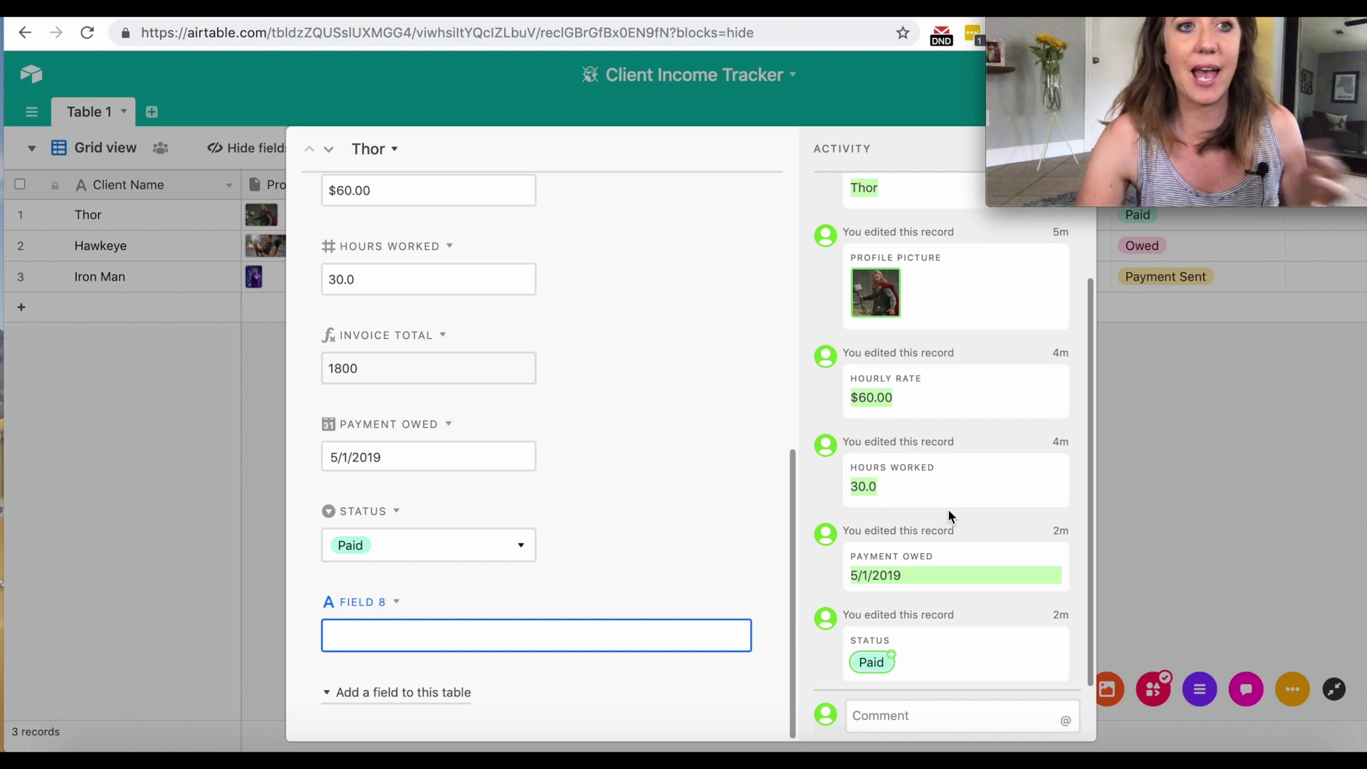
Step: Review Thor's expanded record with its activity history, and close the record
{"action": "left_click", "coordinate": [133, 430]}
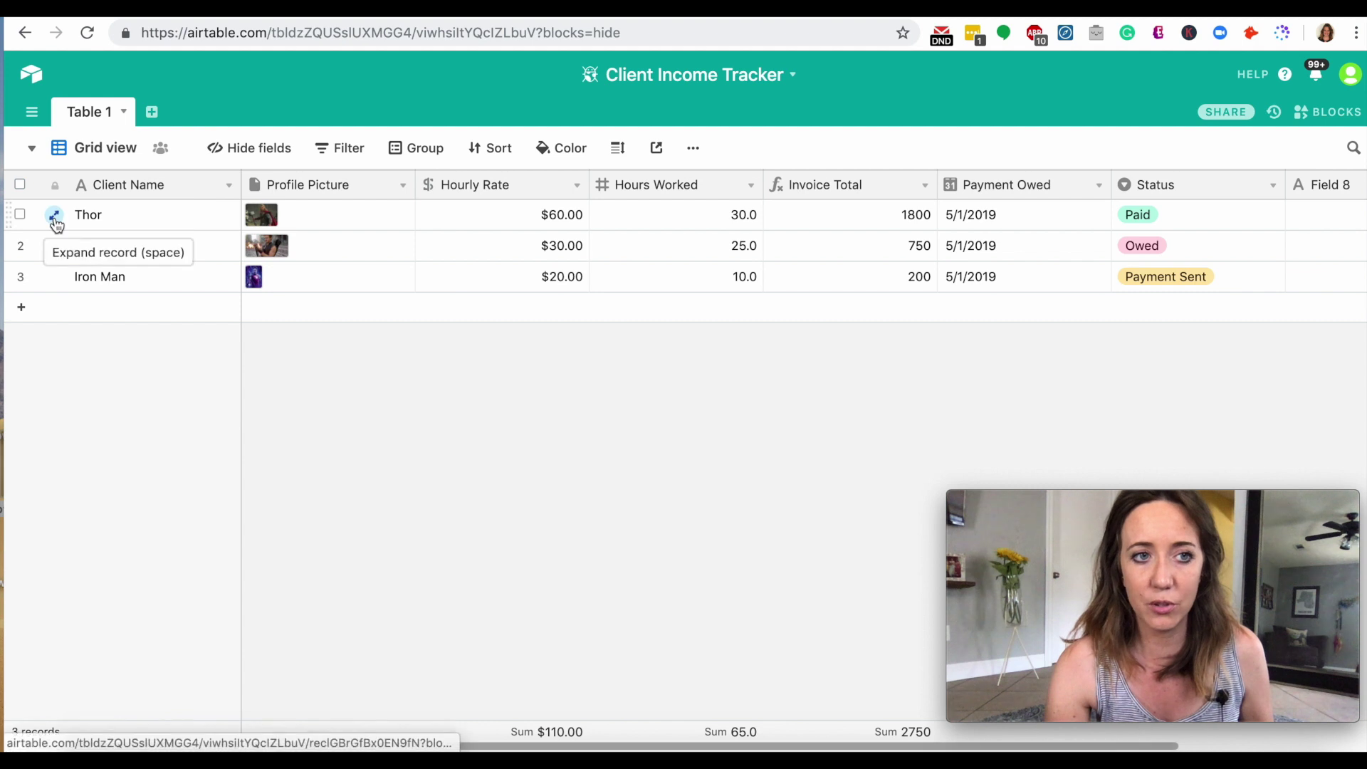
{"action": "left_click", "coordinate": [54, 215]}
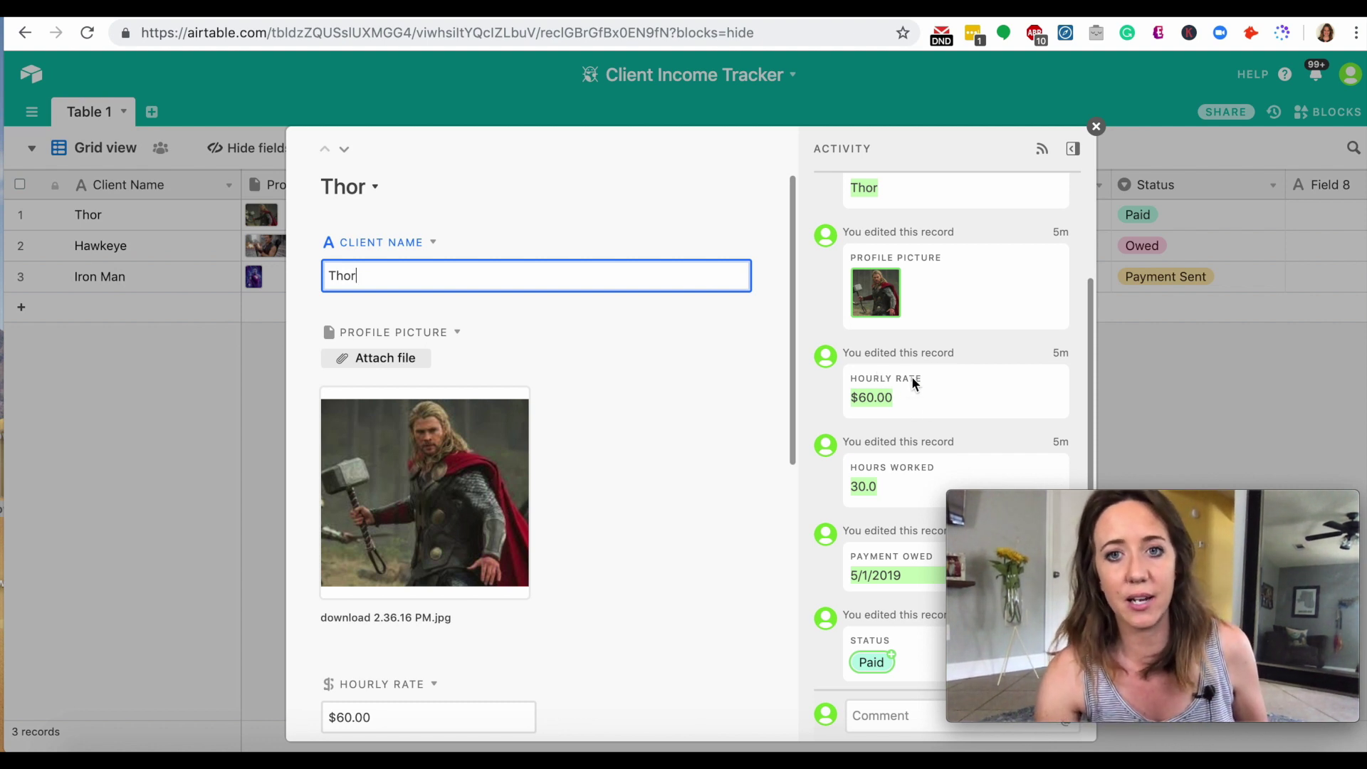
{"action": "mouse_move", "coordinate": [909, 354]}
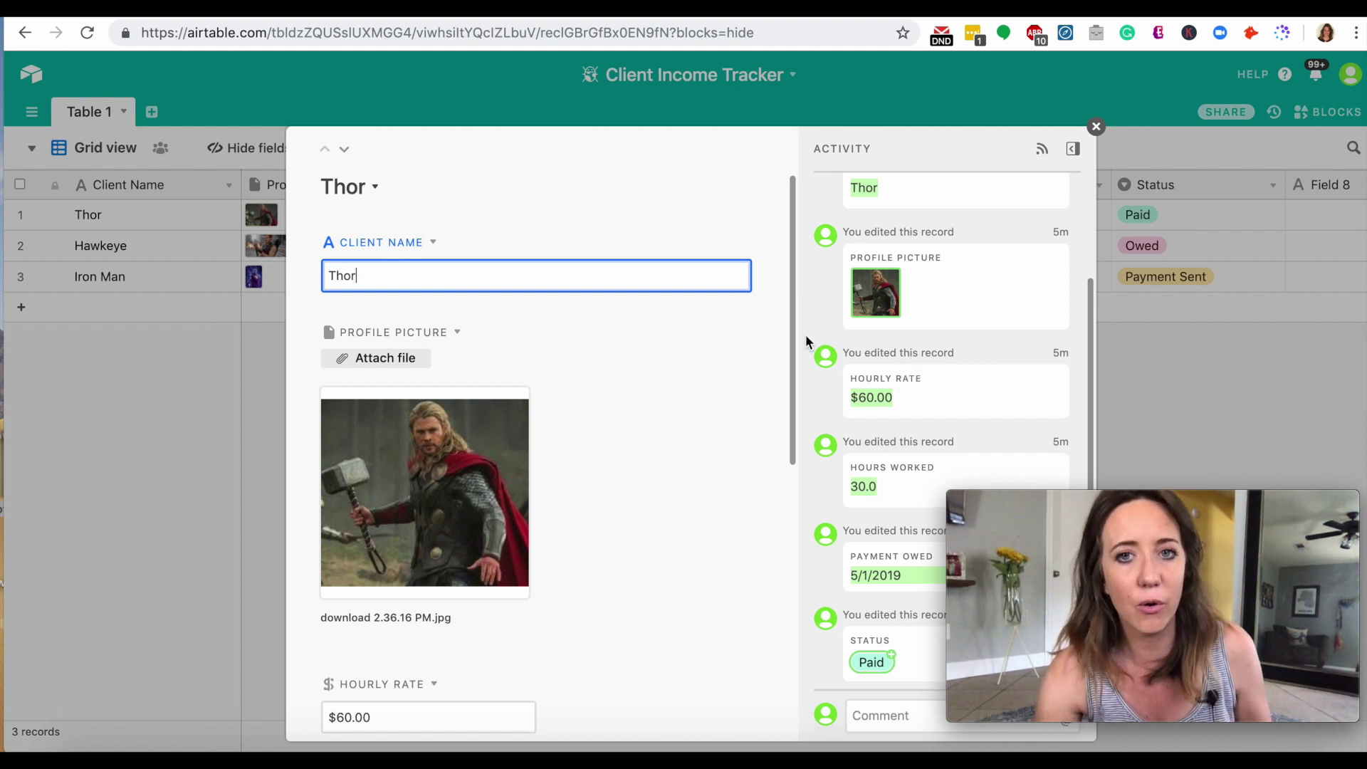
{"action": "left_click", "coordinate": [1097, 128]}
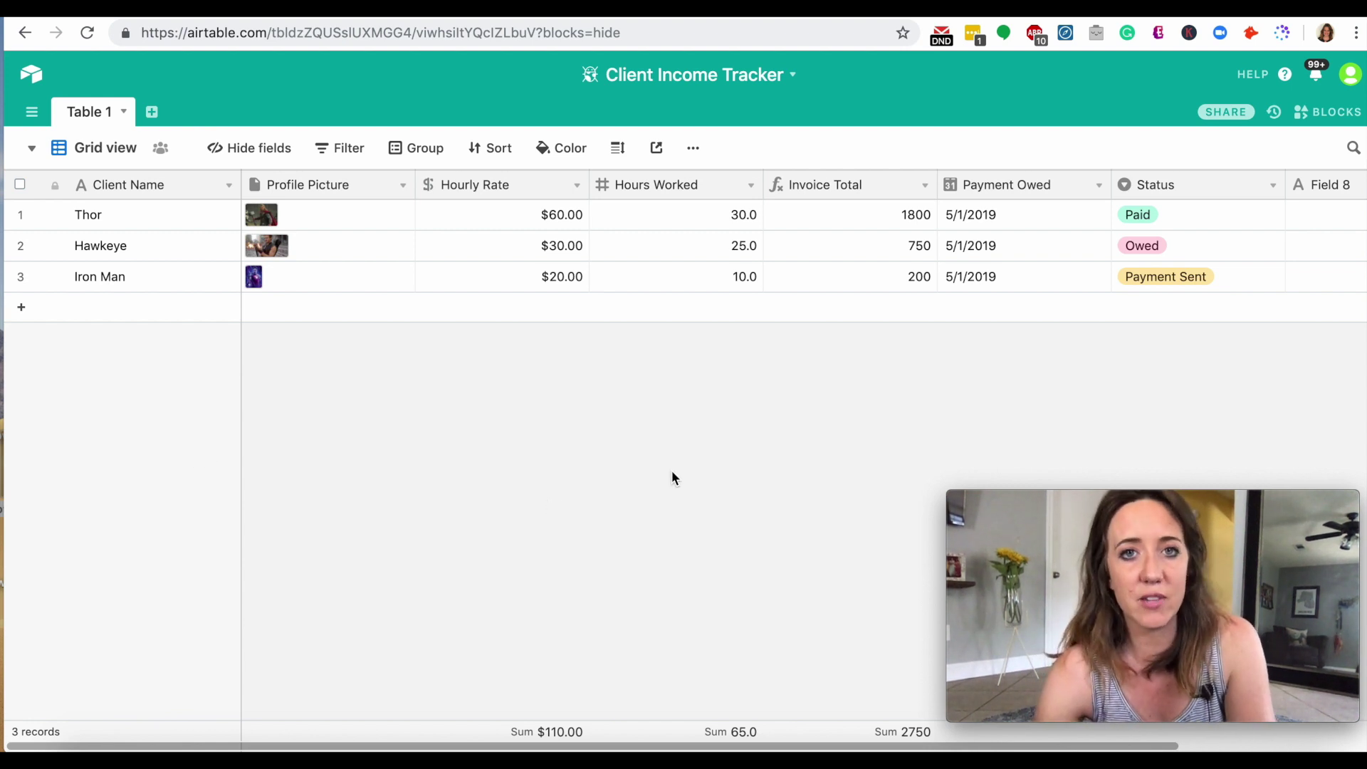
Step: Examine the base's sharing options and the permission levels for inviting collaborators by email, and leave without inviting anyone
{"action": "left_click", "coordinate": [1221, 114]}
{"action": "left_click", "coordinate": [608, 244]}
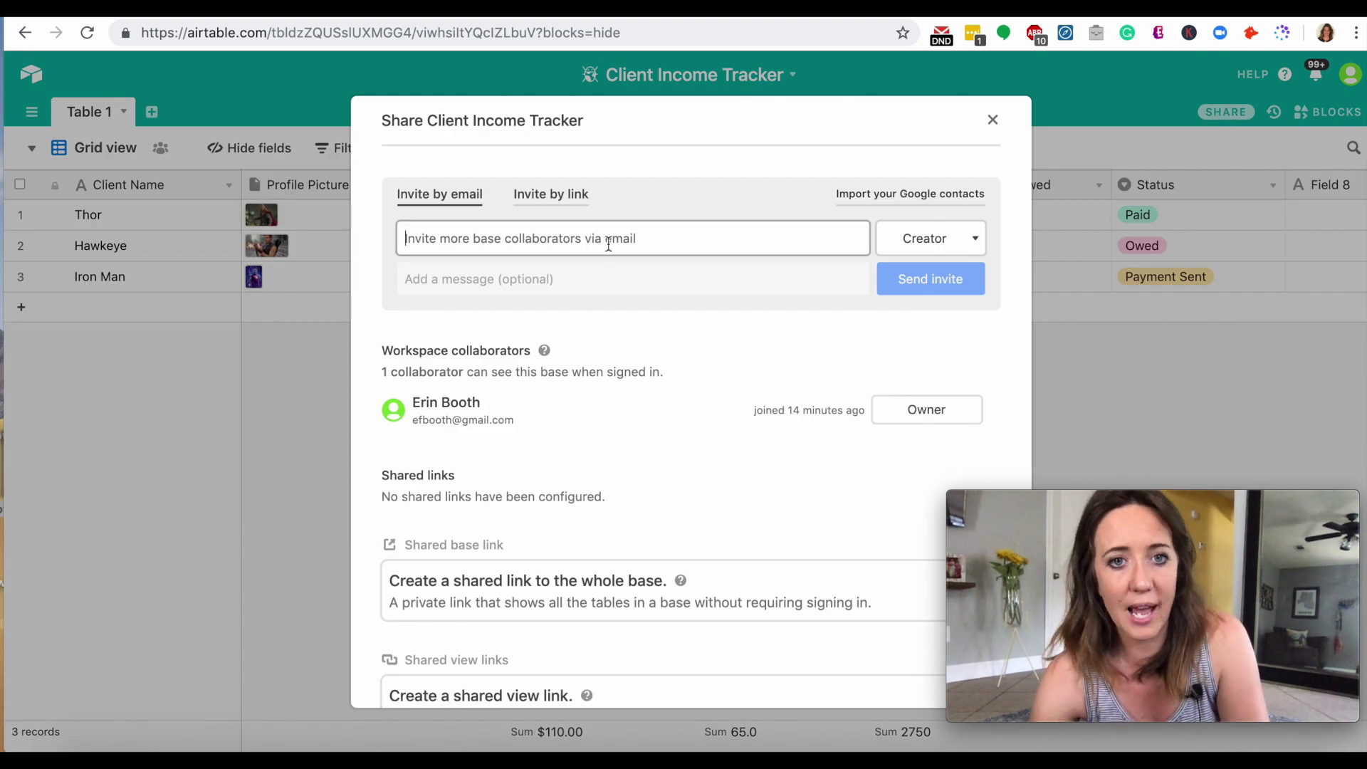
{"action": "left_click", "coordinate": [966, 248]}
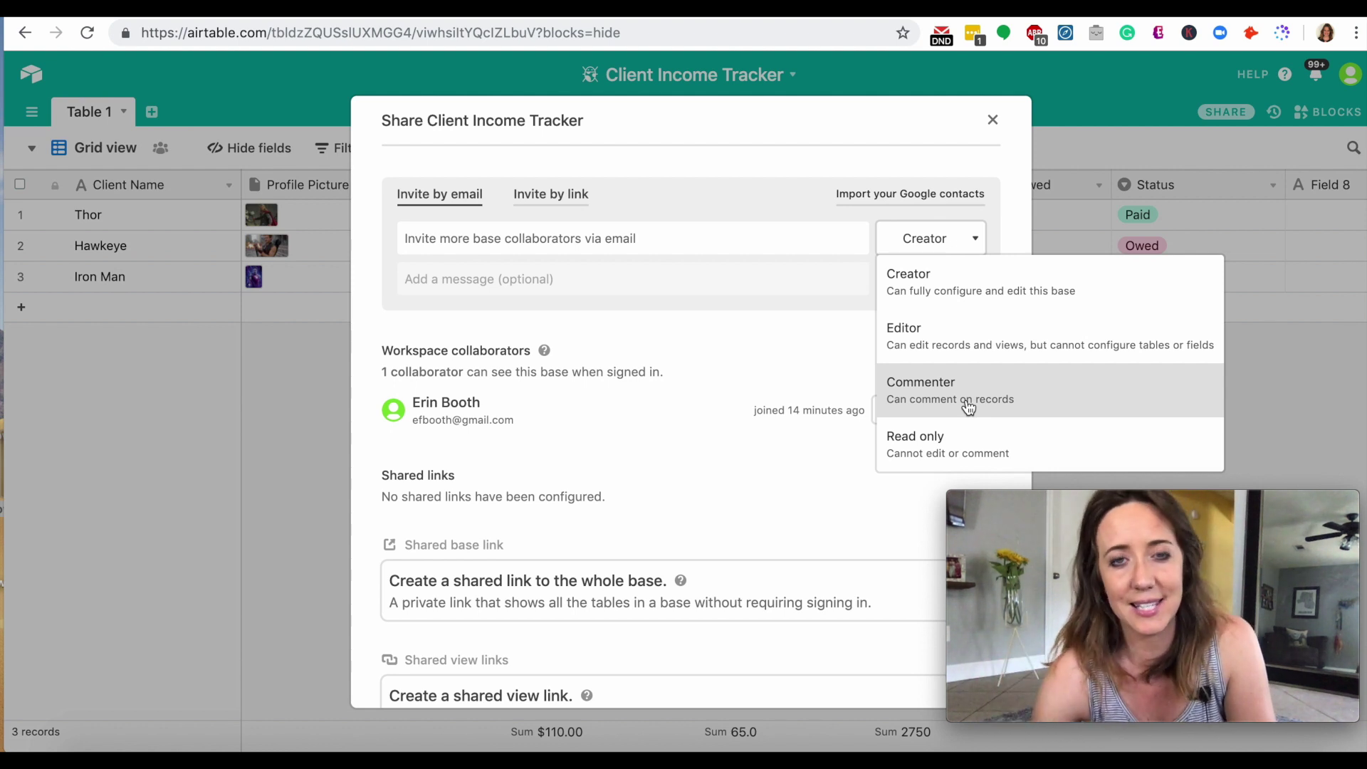
{"action": "left_click", "coordinate": [232, 494]}
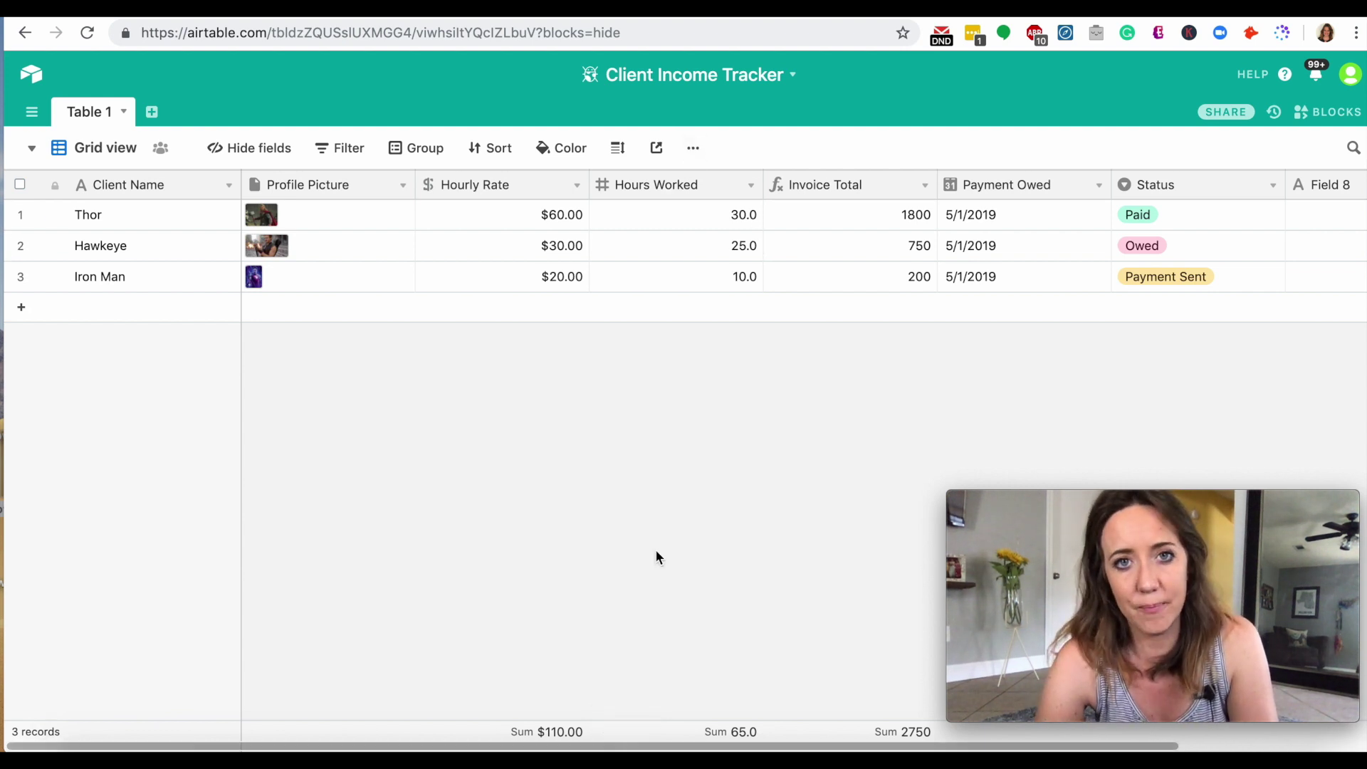
Step: Download the grid view as a CSV file and open the downloaded file
{"action": "left_click", "coordinate": [689, 153]}
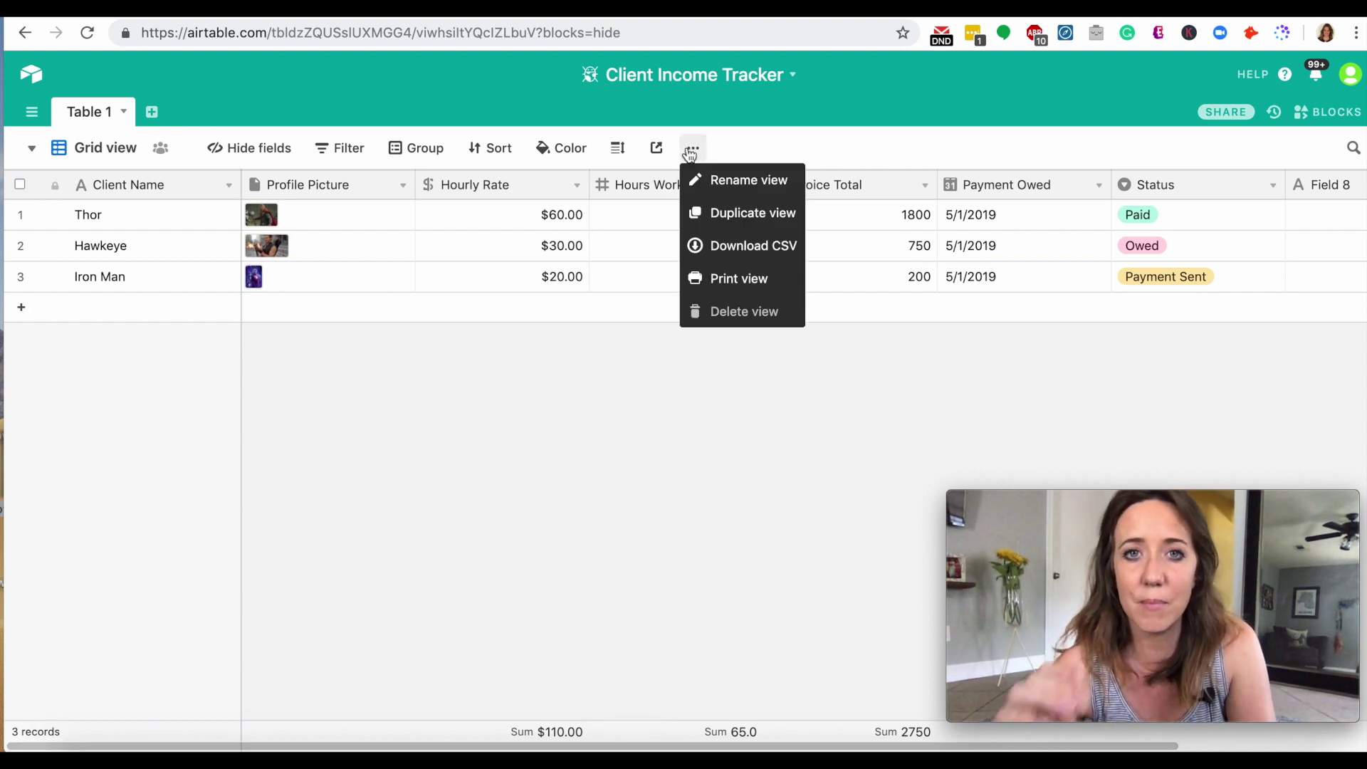
{"action": "left_click", "coordinate": [759, 247]}
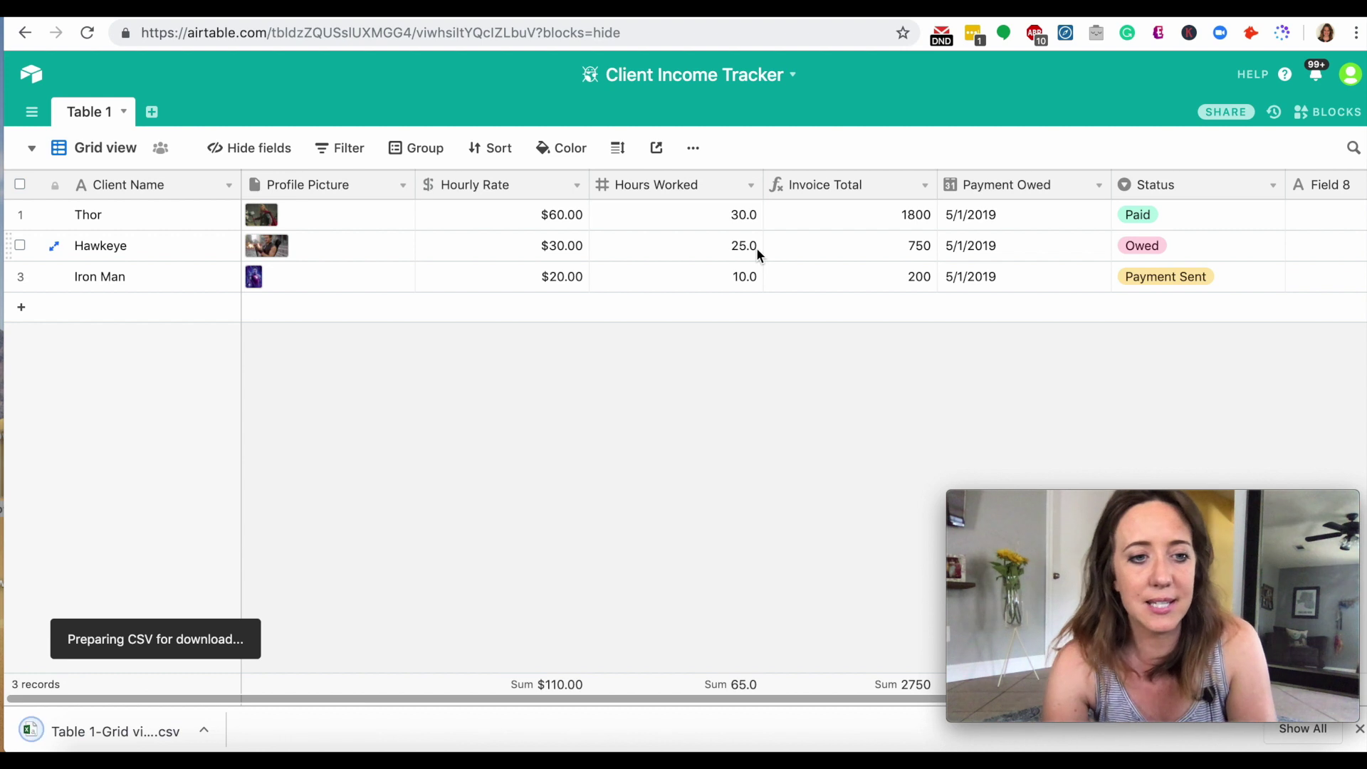
{"action": "left_click", "coordinate": [132, 735]}
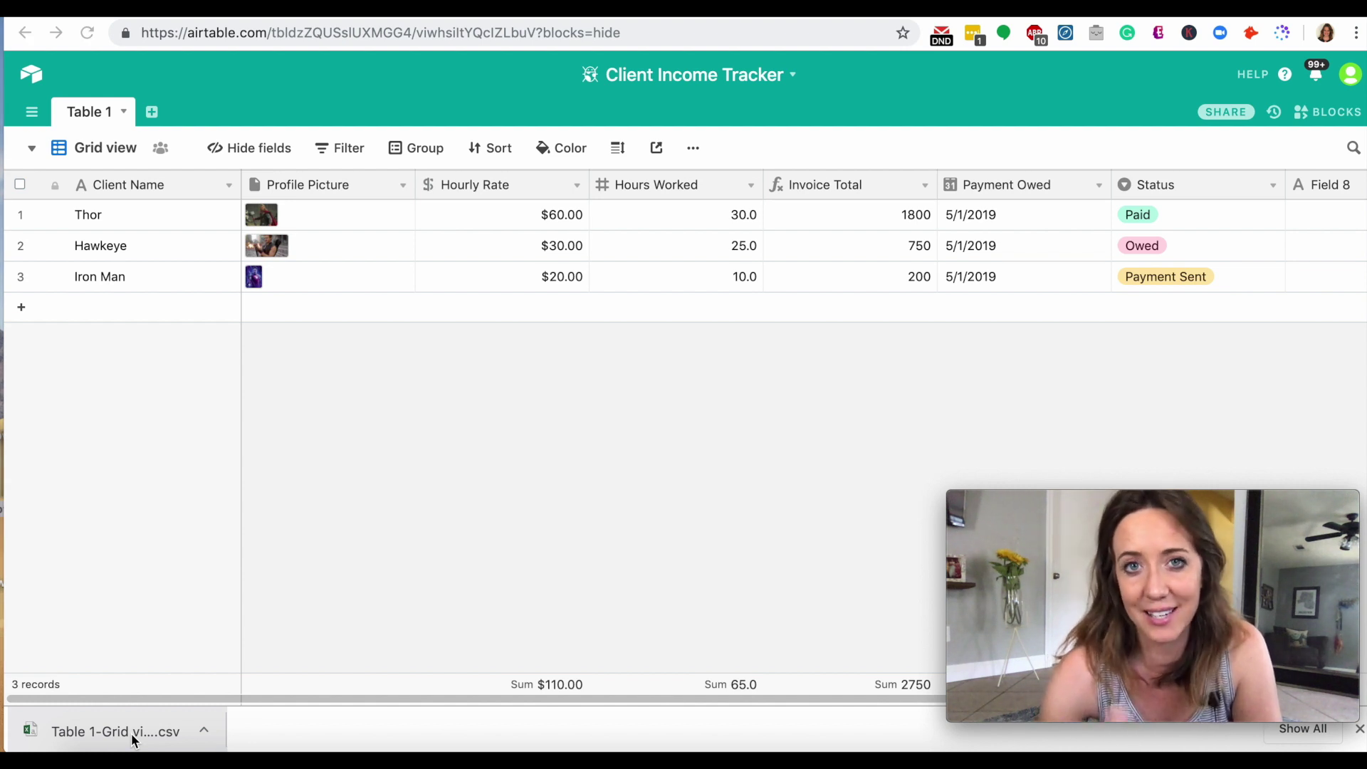
Step: Return to the overview of all bases and look over the workspaces and the bases they contain
{"action": "left_click", "coordinate": [30, 68]}
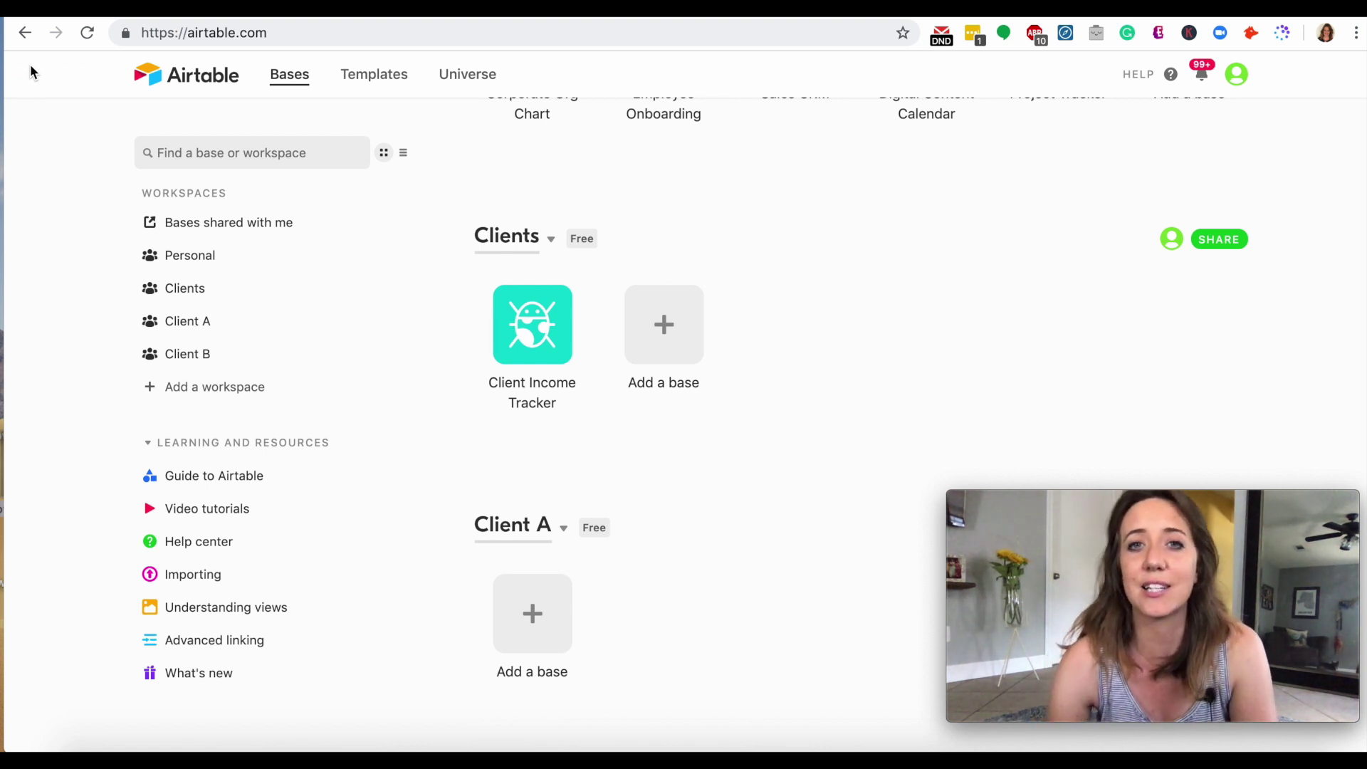
{"action": "scroll", "coordinate": [779, 455], "scroll_direction": "up", "scroll_amount": 5}
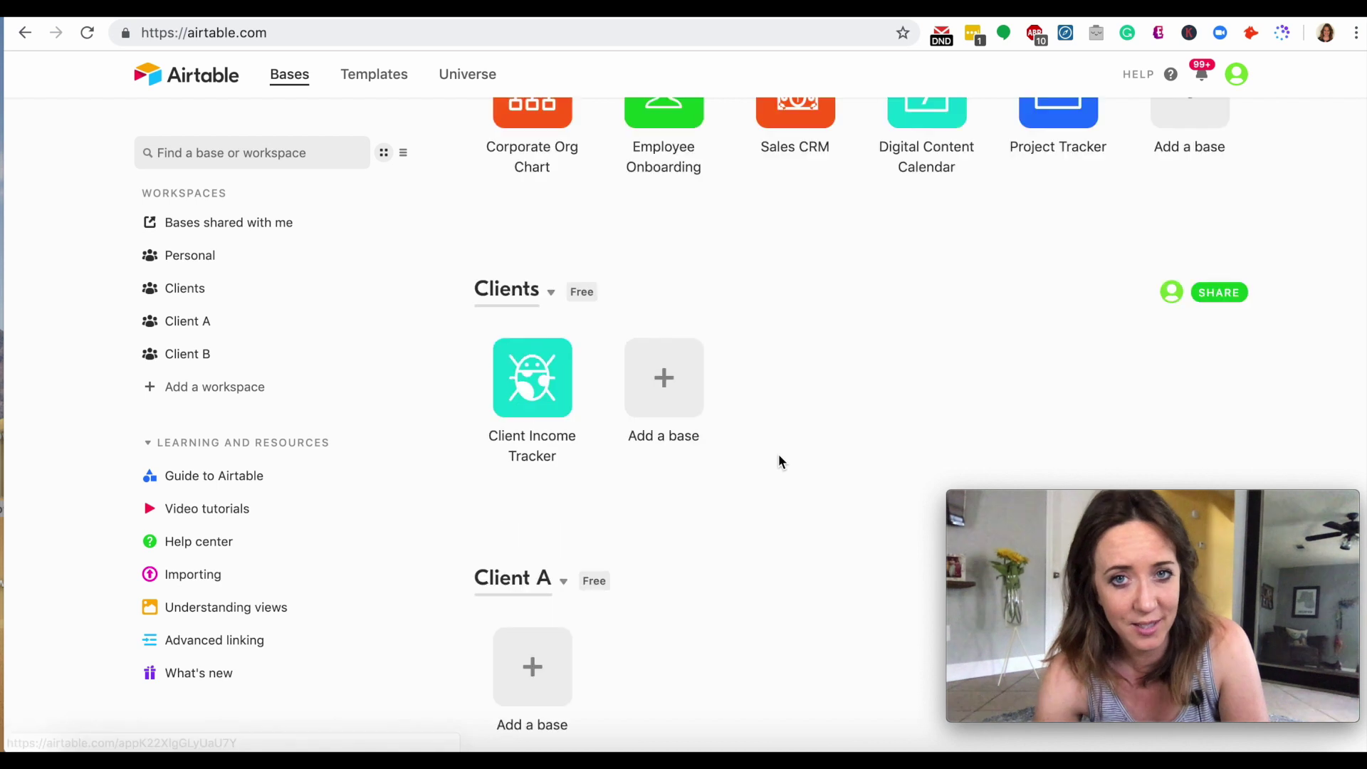
{"action": "scroll", "coordinate": [779, 456], "scroll_direction": "down", "scroll_amount": 4}
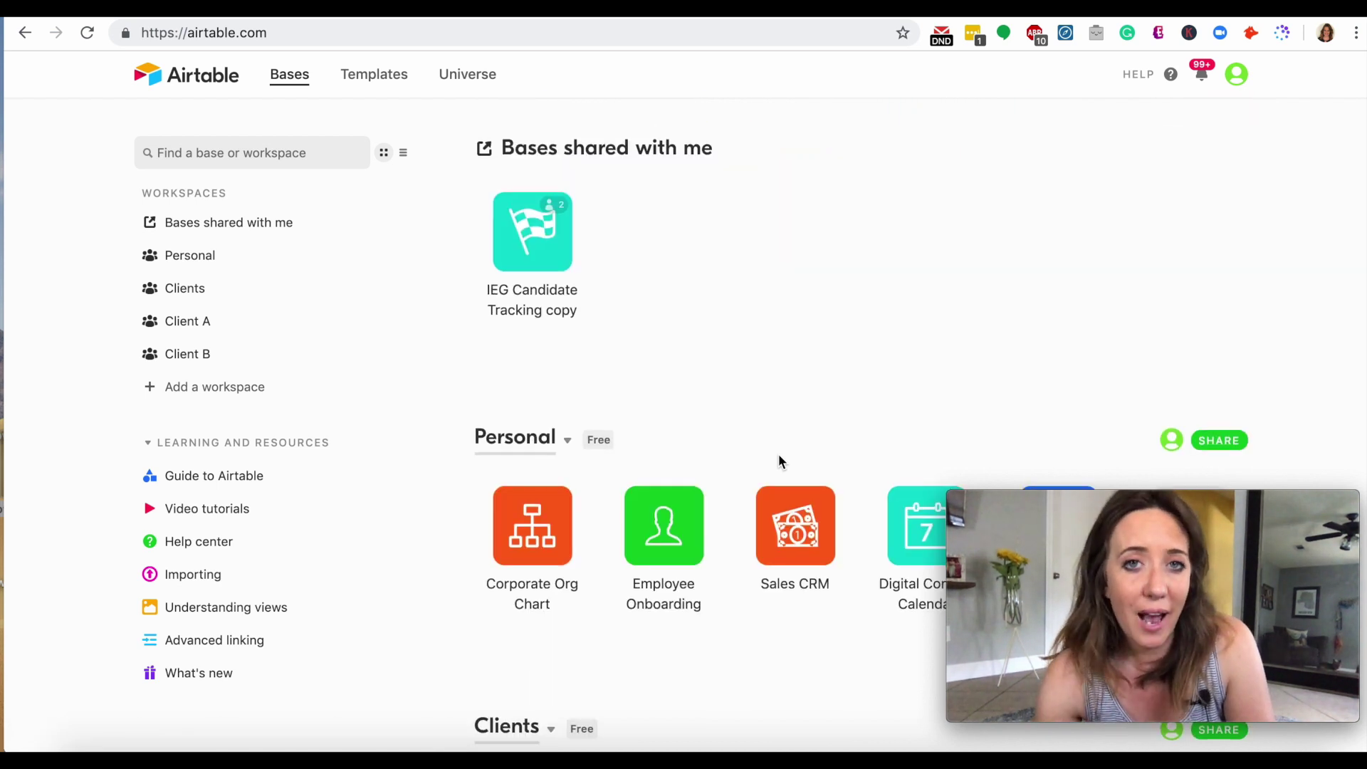
{"action": "scroll", "coordinate": [779, 461], "scroll_direction": "down", "scroll_amount": 2}
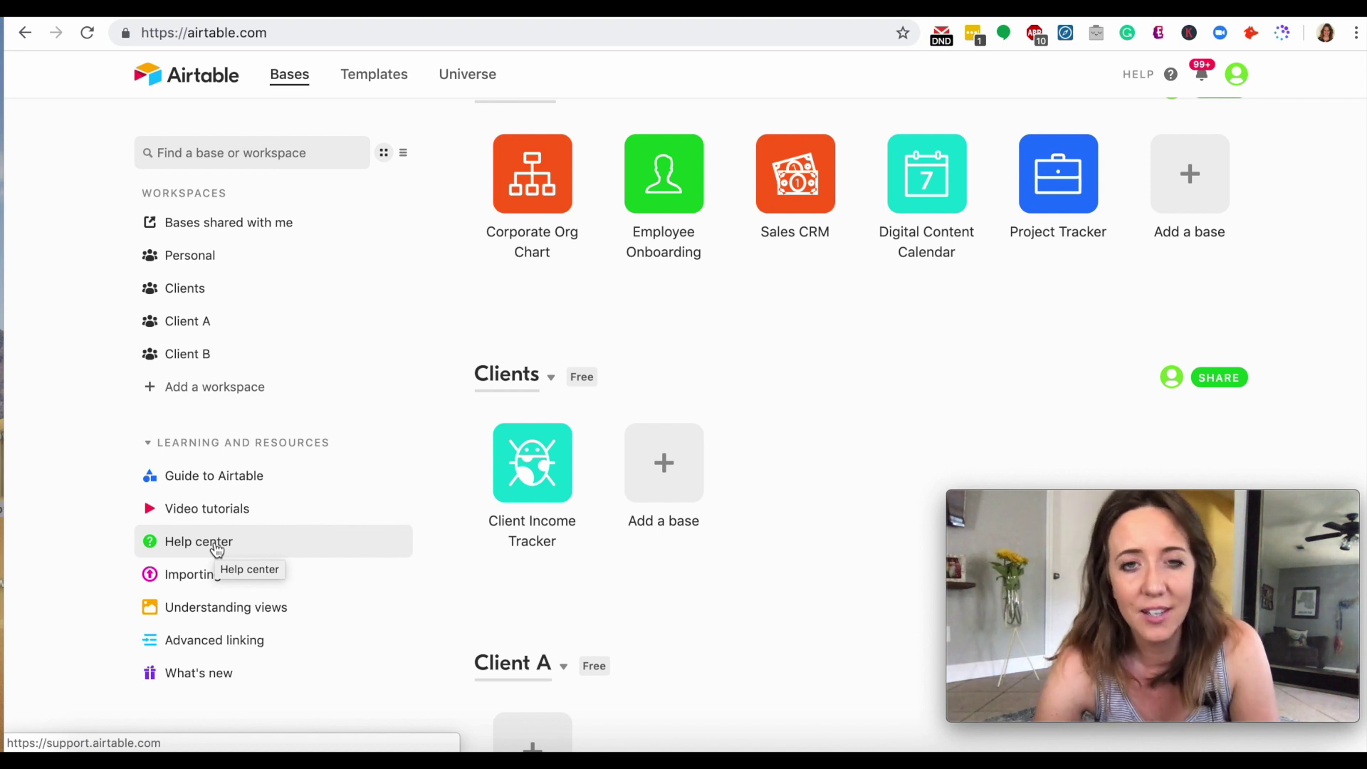
{"action": "scroll", "coordinate": [663, 482], "scroll_direction": "up", "scroll_amount": 2}
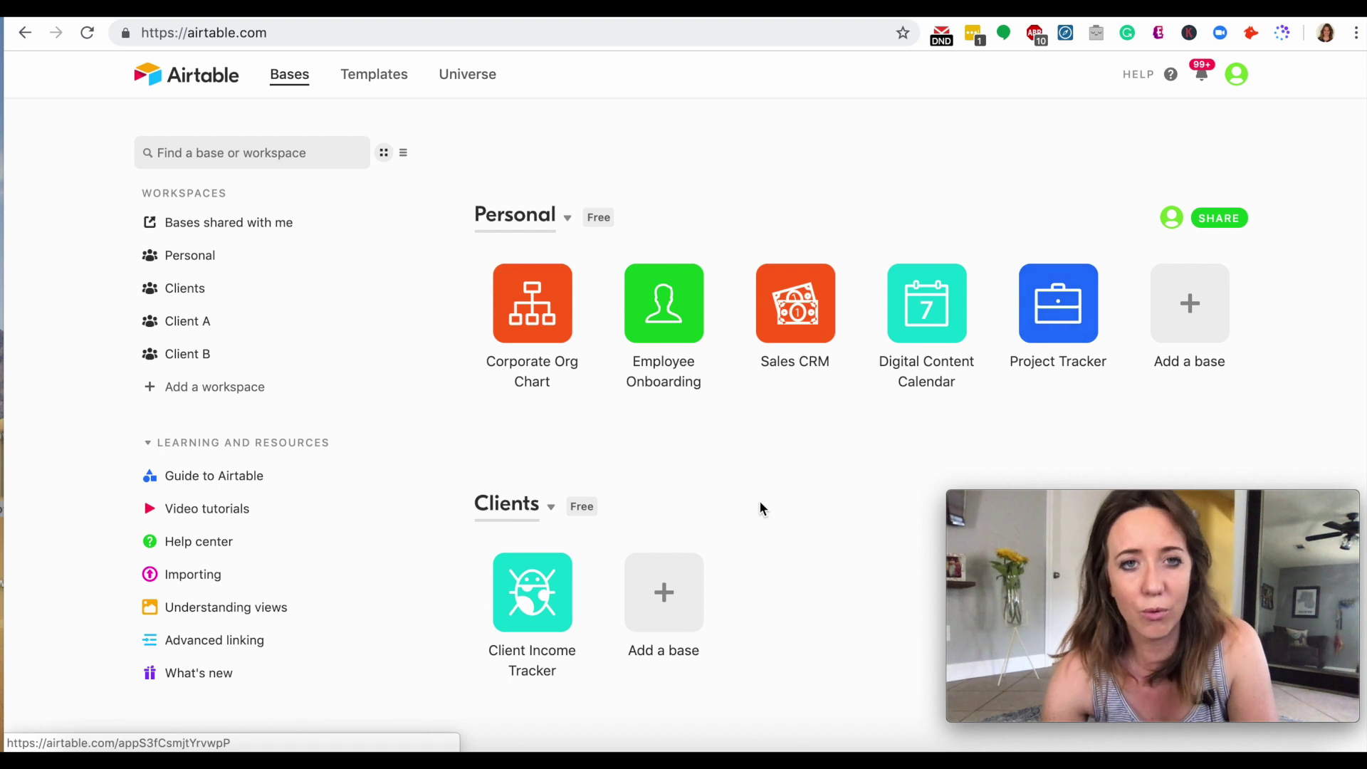
{"action": "scroll", "coordinate": [759, 505], "scroll_direction": "down", "scroll_amount": 1}
{"action": "scroll", "coordinate": [764, 314], "scroll_direction": "up", "scroll_amount": 4}
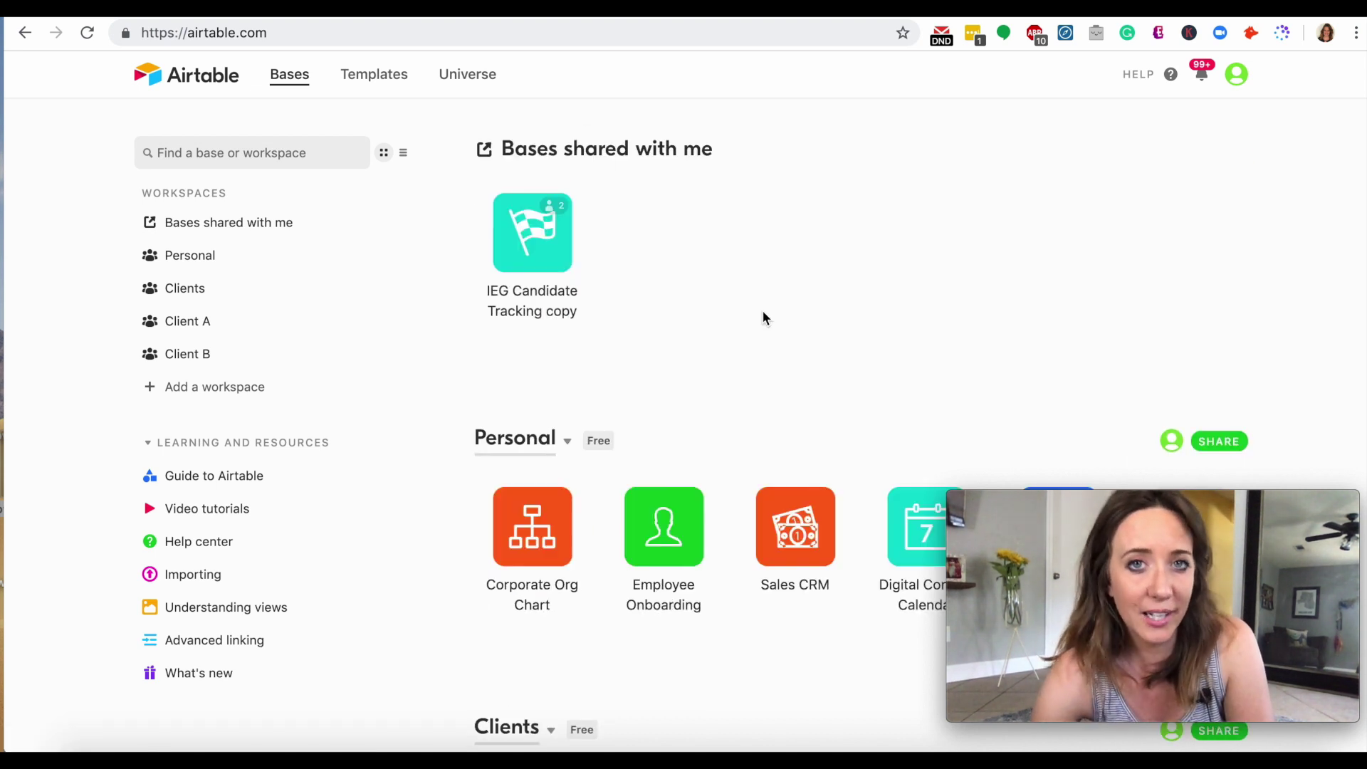